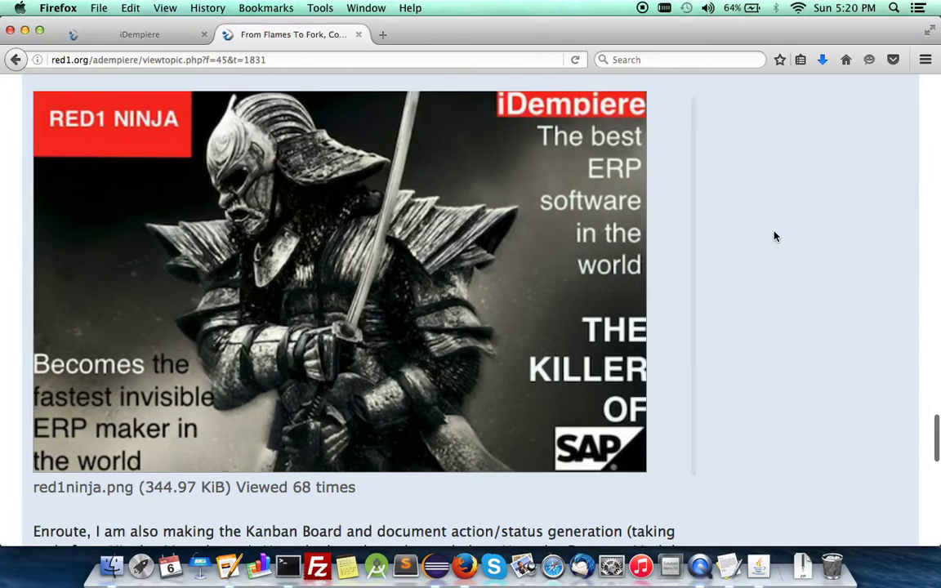
Read through the Rise of The Ninja forum topic, including the cover image and the Kanban Board and Generate Module notes
{"action": "scroll", "coordinate": [775, 236], "scroll_direction": "up", "scroll_amount": 10}
{"action": "scroll", "coordinate": [775, 236], "scroll_direction": "up", "scroll_amount": 15}
{"action": "scroll", "coordinate": [696, 207], "scroll_direction": "down", "scroll_amount": 3}
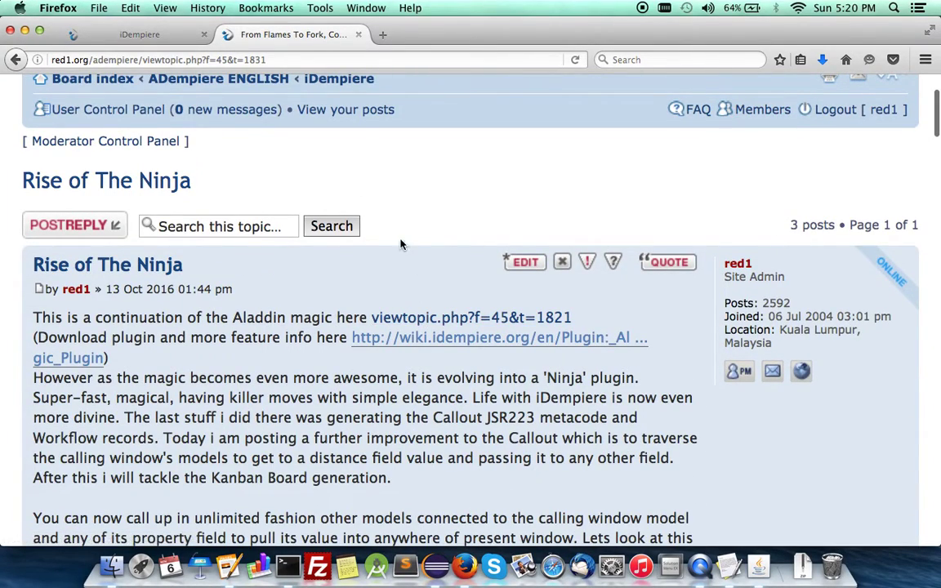
{"action": "scroll", "coordinate": [223, 313], "scroll_direction": "down", "scroll_amount": 15}
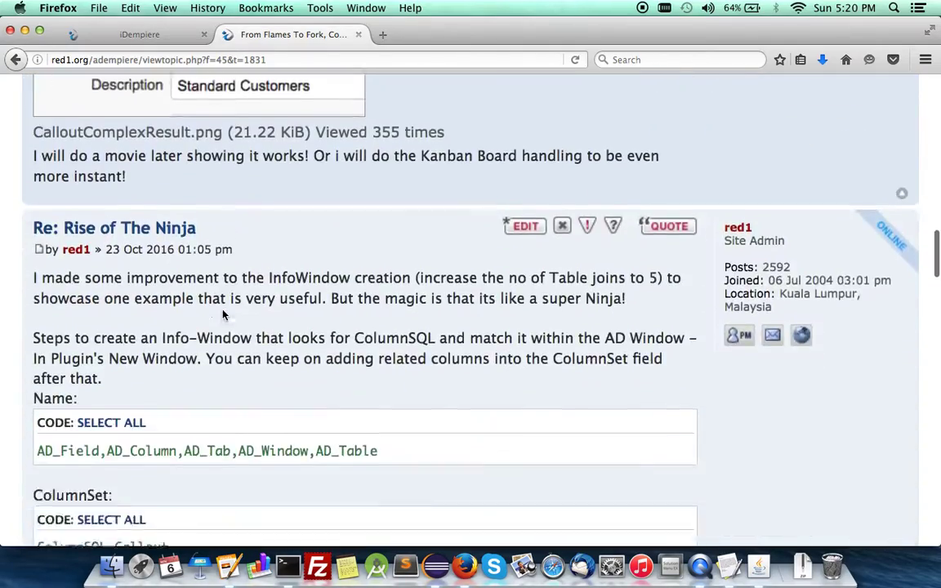
{"action": "scroll", "coordinate": [223, 315], "scroll_direction": "down", "scroll_amount": 20}
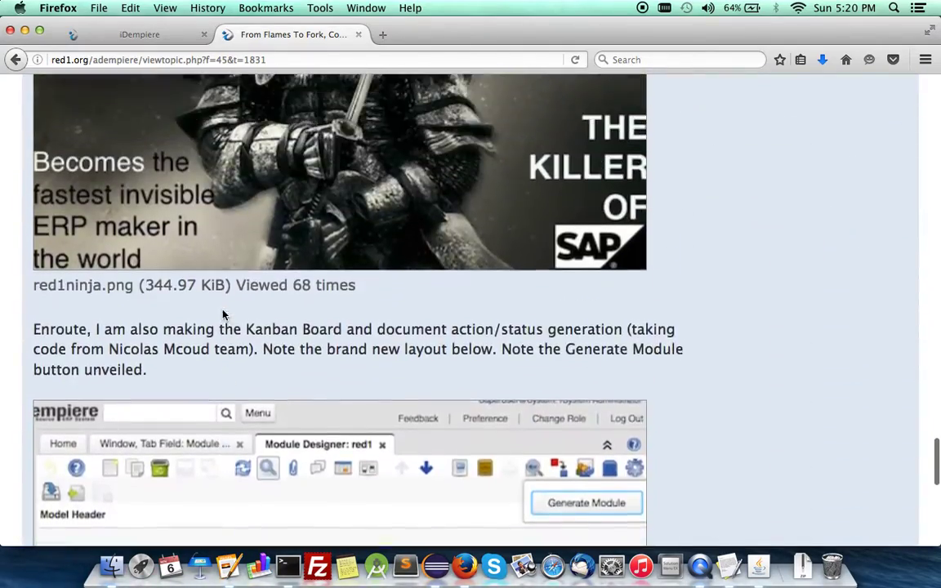
{"action": "scroll", "coordinate": [222, 315], "scroll_direction": "up", "scroll_amount": 5}
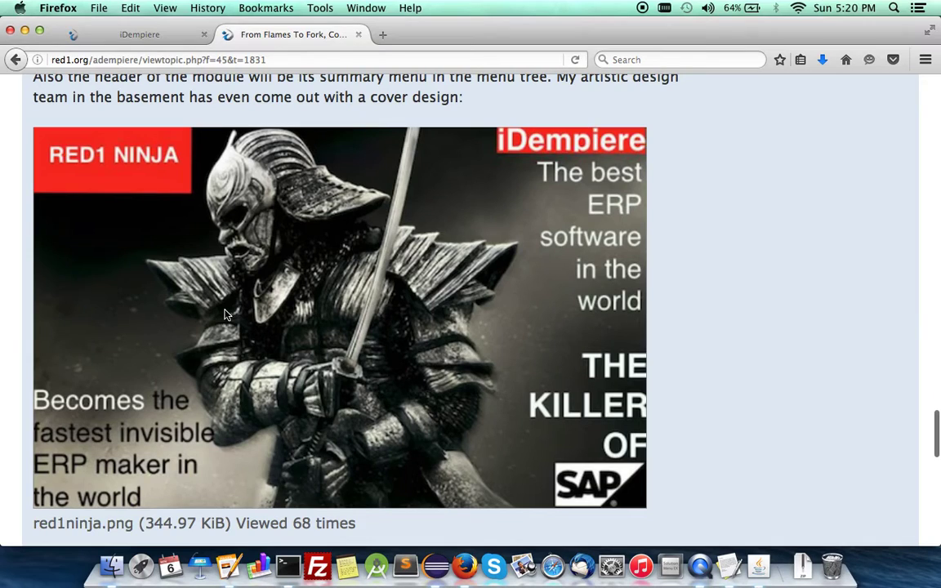
{"action": "scroll", "coordinate": [241, 327], "scroll_direction": "down", "scroll_amount": 1}
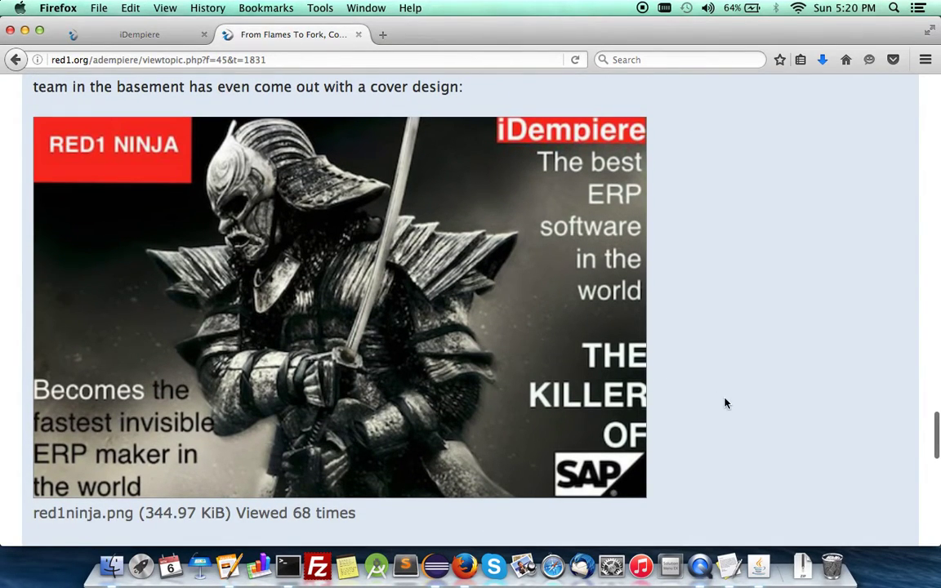
{"action": "scroll", "coordinate": [724, 400], "scroll_direction": "down", "scroll_amount": 2}
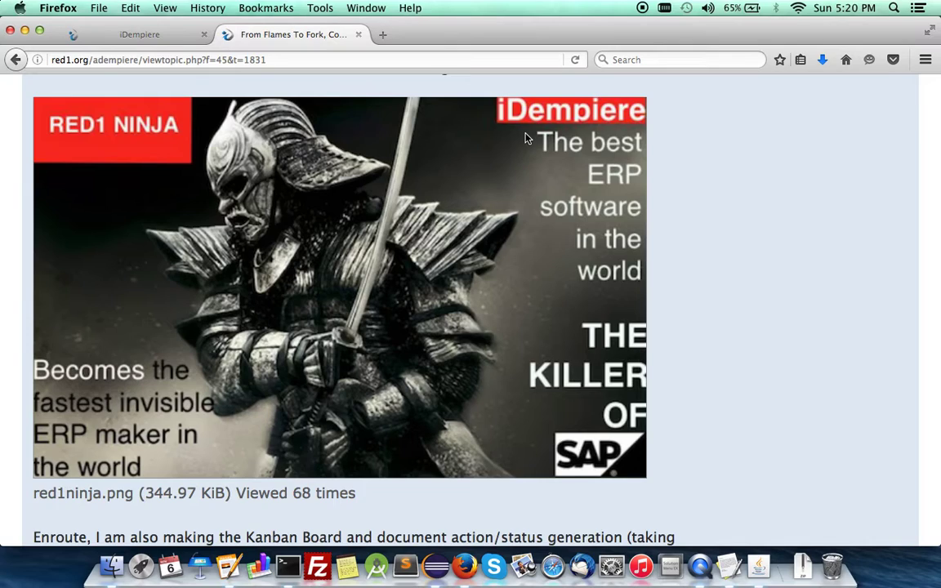
{"action": "scroll", "coordinate": [527, 139], "scroll_direction": "down", "scroll_amount": 1}
{"action": "scroll", "coordinate": [683, 445], "scroll_direction": "down", "scroll_amount": 1}
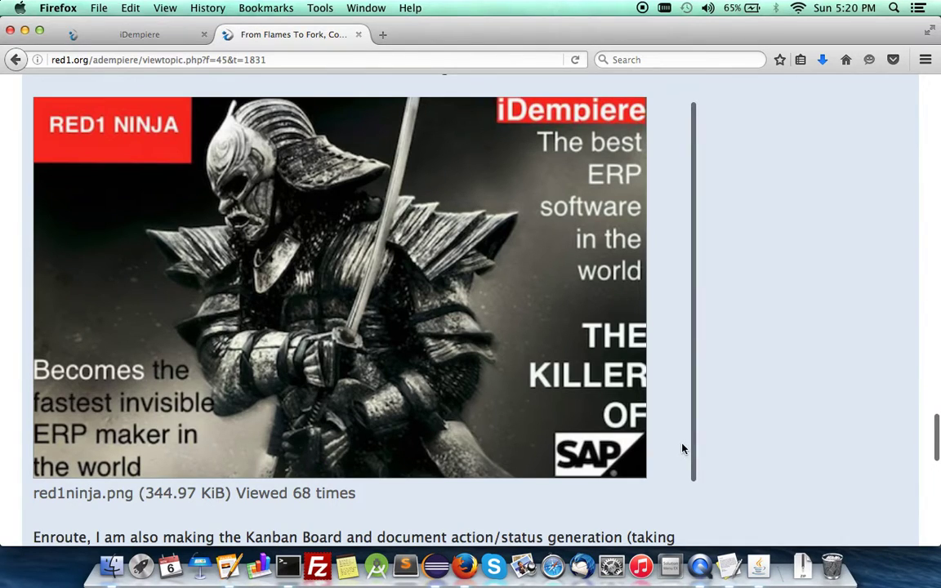
{"action": "scroll", "coordinate": [775, 462], "scroll_direction": "down", "scroll_amount": 3}
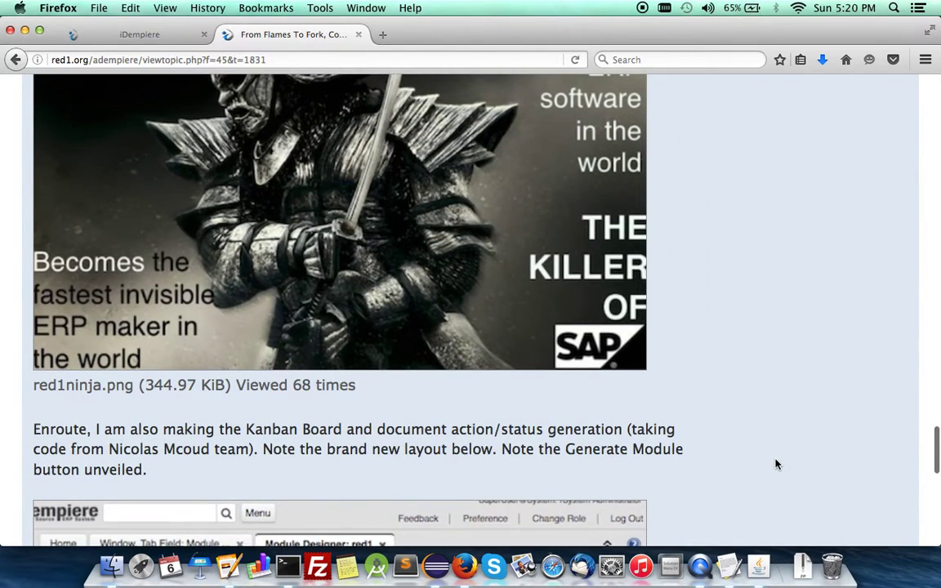
{"action": "scroll", "coordinate": [776, 464], "scroll_direction": "down", "scroll_amount": 1}
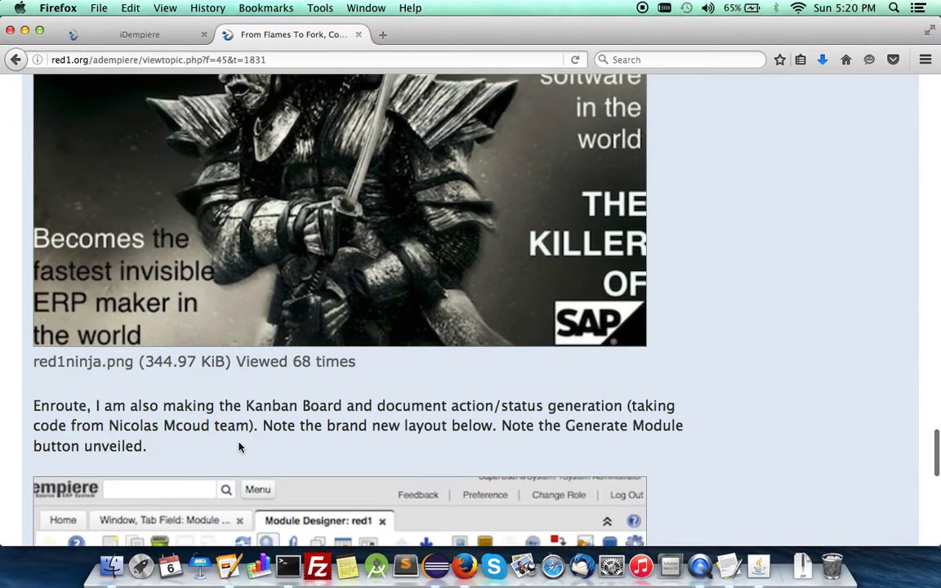
{"action": "scroll", "coordinate": [239, 447], "scroll_direction": "up", "scroll_amount": 2}
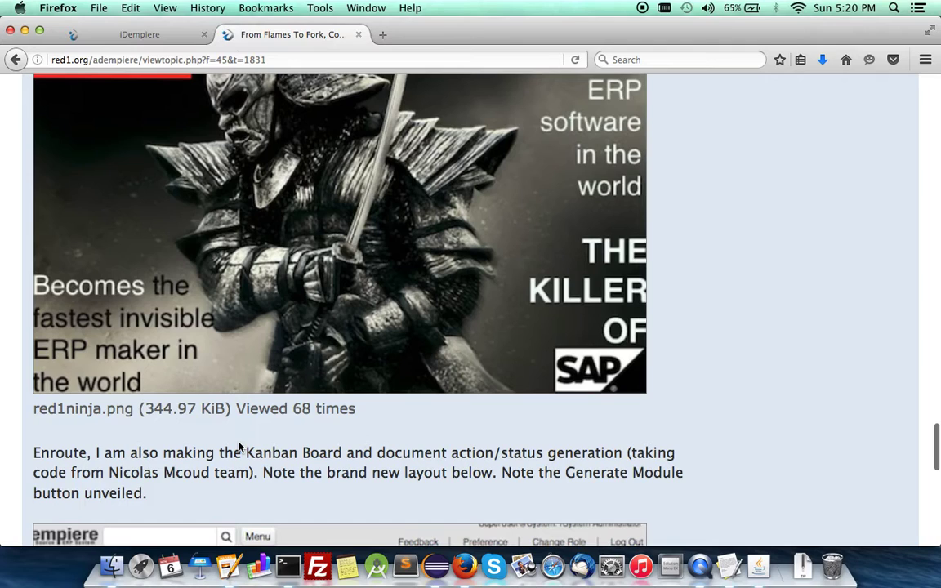
{"action": "scroll", "coordinate": [239, 447], "scroll_direction": "up", "scroll_amount": 4}
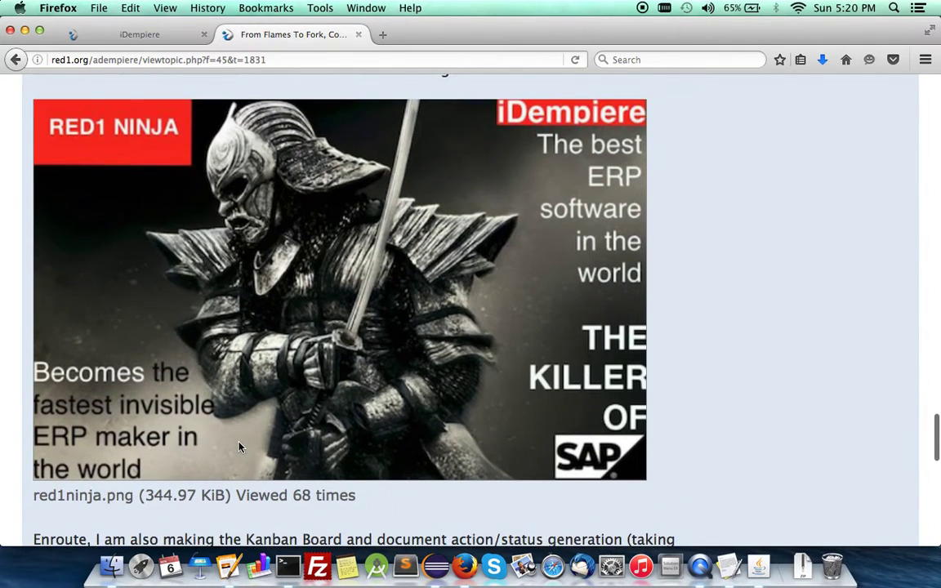
{"action": "scroll", "coordinate": [240, 447], "scroll_direction": "down", "scroll_amount": 1}
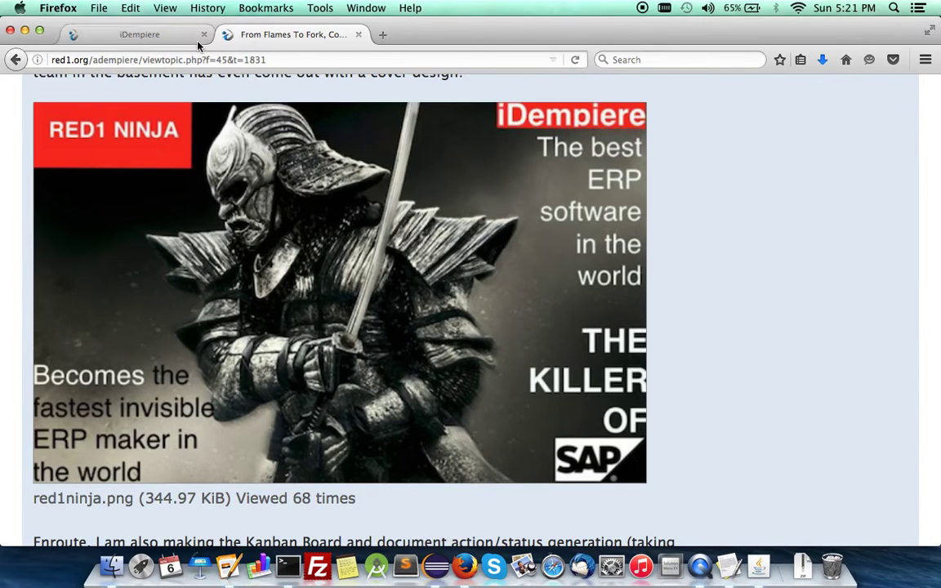
Switch to the iDempiere login page and log in as SuperUser with the remembered credentials
{"action": "left_click", "coordinate": [160, 42]}
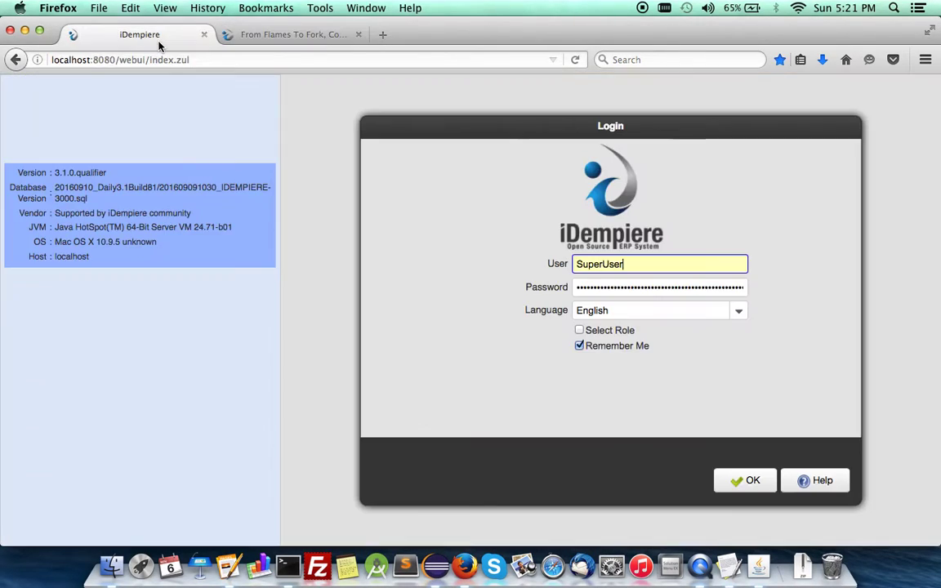
{"action": "left_click", "coordinate": [743, 482]}
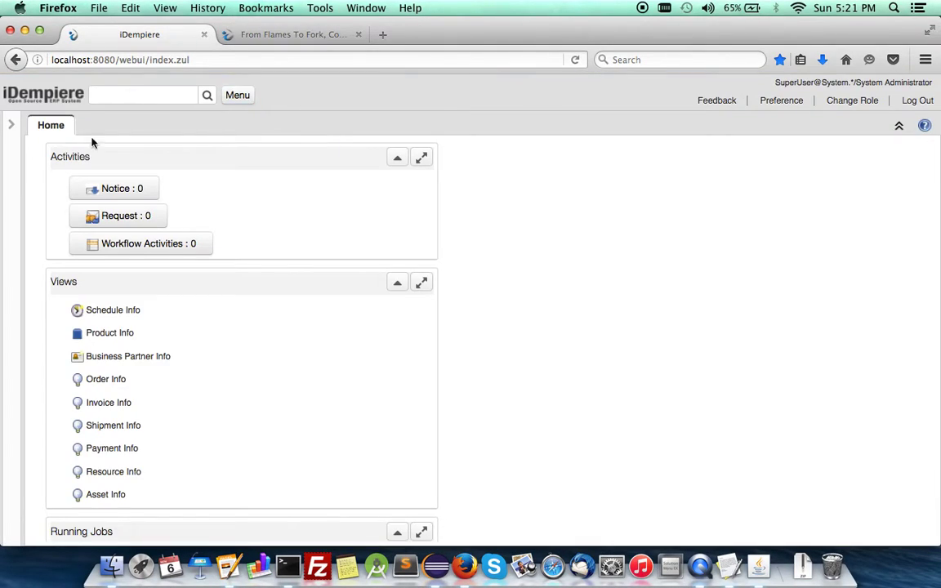
Add Module Designer from the RED1 NINJA menu group to the Favourites and open it from there
{"action": "left_click", "coordinate": [10, 125]}
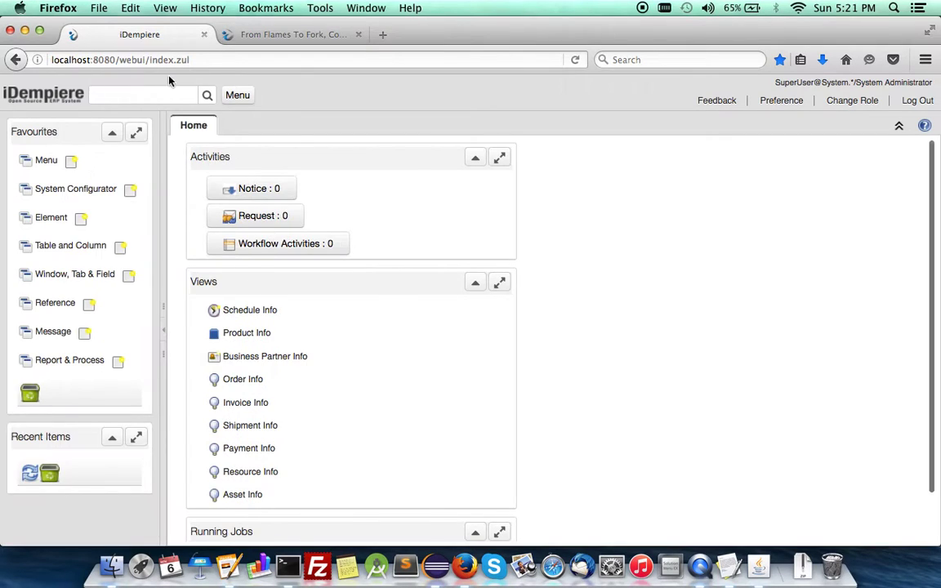
{"action": "left_click", "coordinate": [237, 94]}
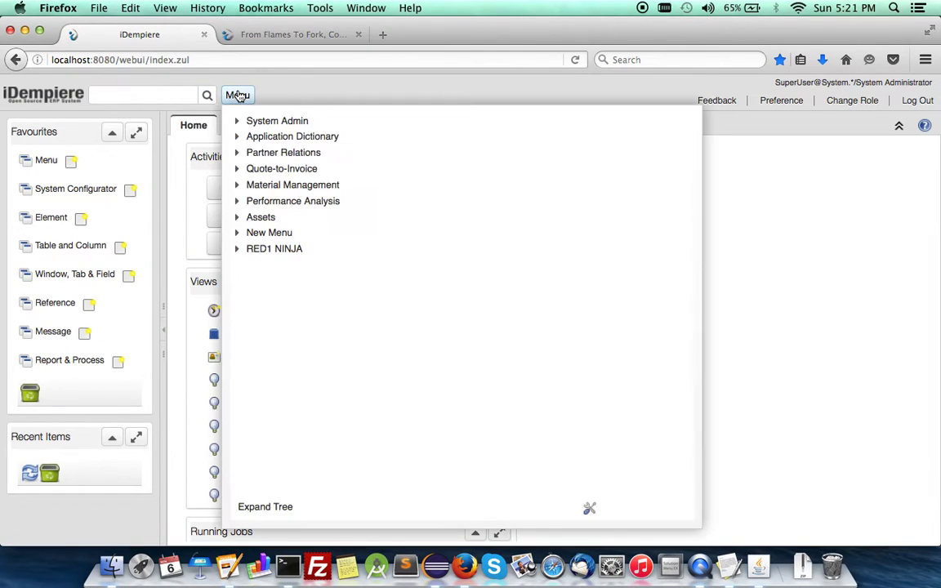
{"action": "left_click", "coordinate": [239, 249]}
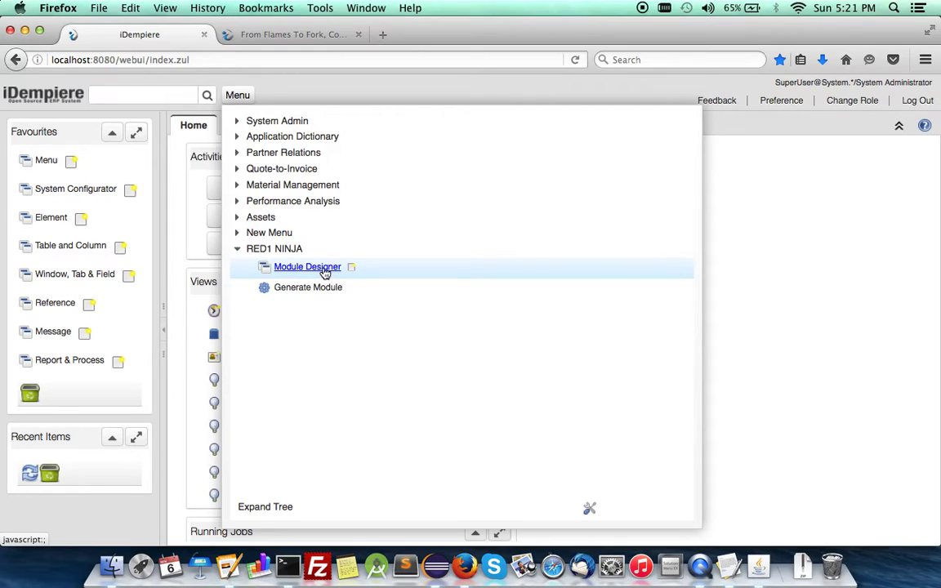
{"action": "left_click_drag", "start_coordinate": [325, 273], "coordinate": [114, 330]}
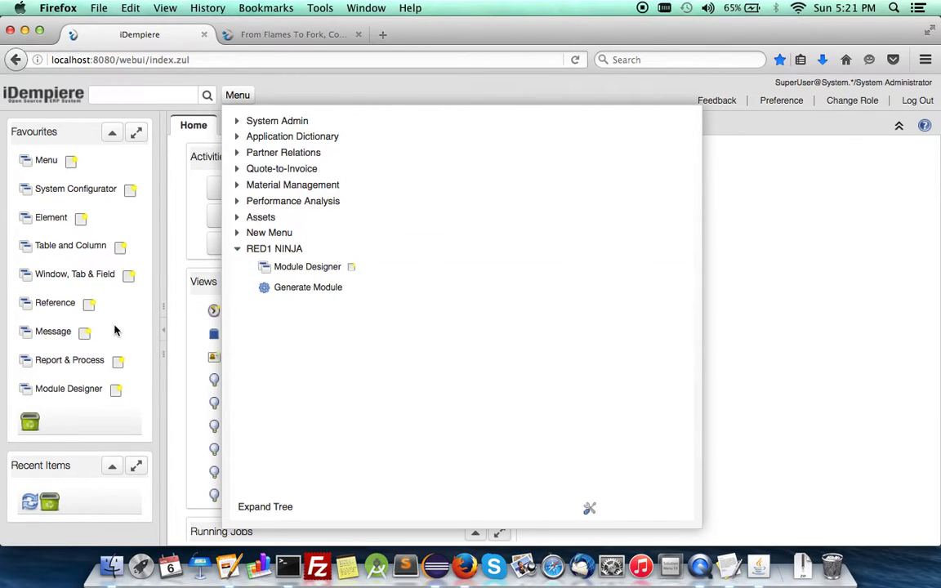
{"action": "left_click", "coordinate": [78, 398]}
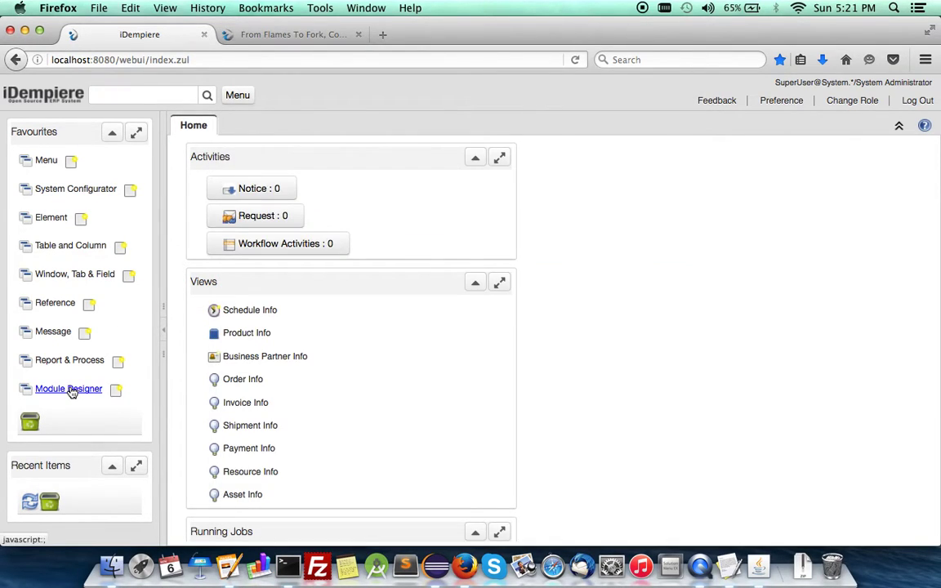
{"action": "left_click", "coordinate": [71, 390]}
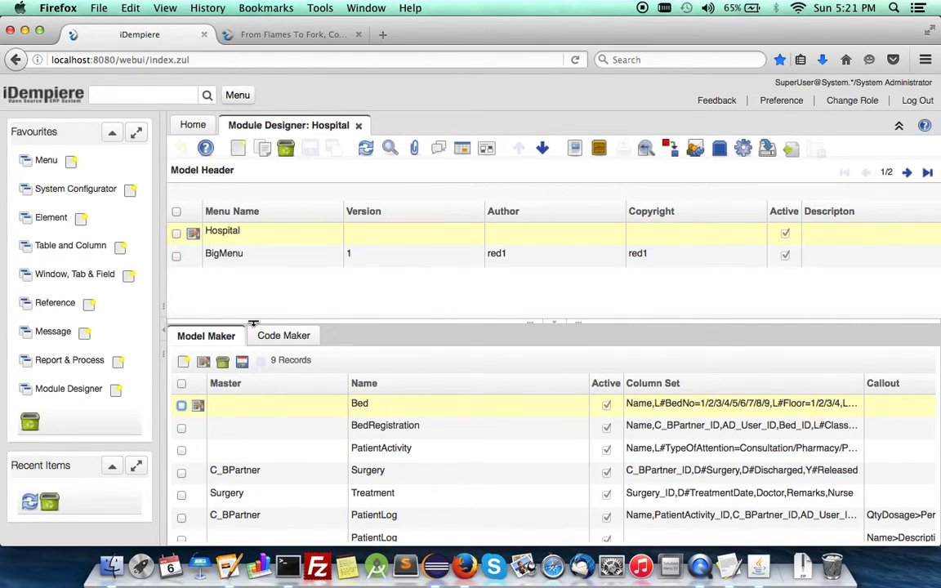
Enlarge the Model Maker pane and narrow its Master, Name, Column Set and Callout columns
{"action": "left_click_drag", "start_coordinate": [253, 324], "coordinate": [252, 296]}
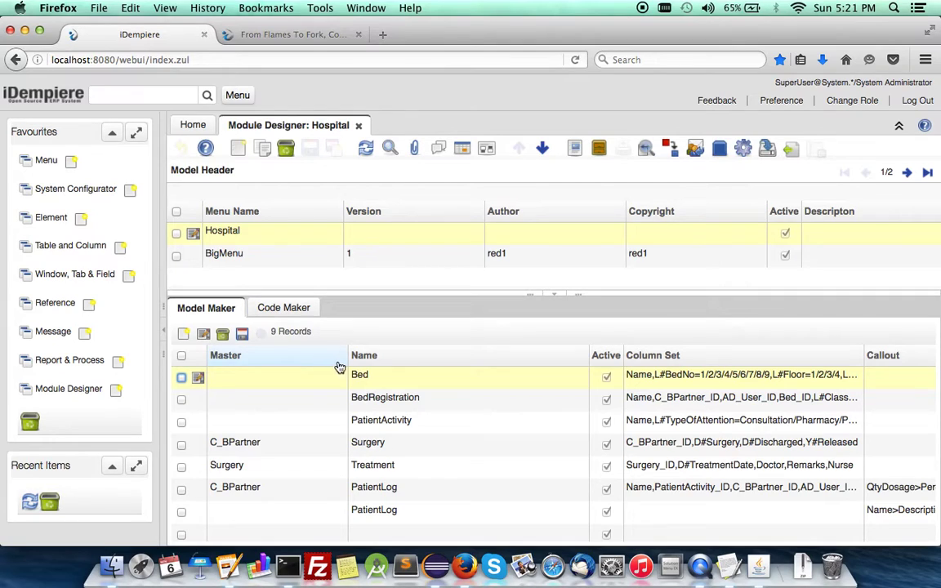
{"action": "left_click_drag", "start_coordinate": [347, 357], "coordinate": [285, 357]}
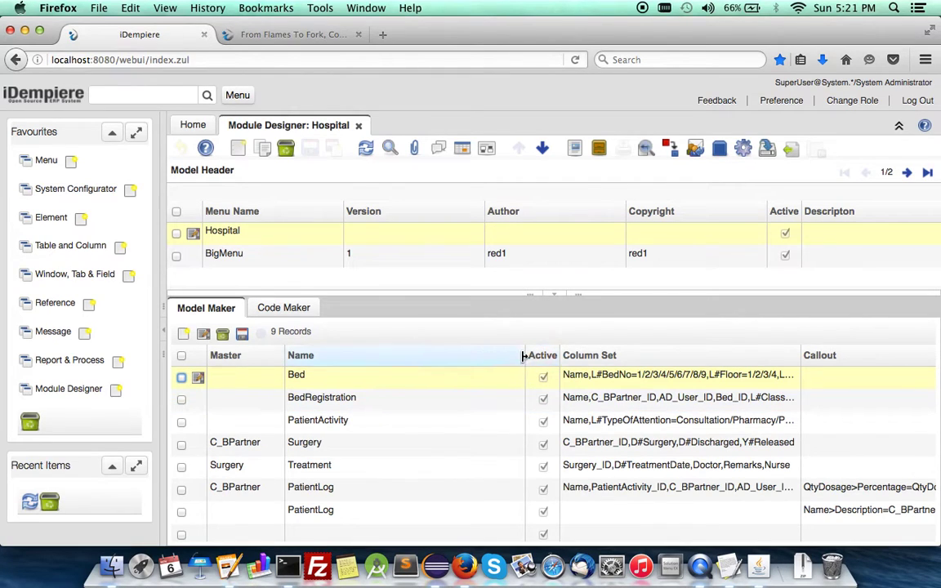
{"action": "left_click_drag", "start_coordinate": [523, 357], "coordinate": [372, 357]}
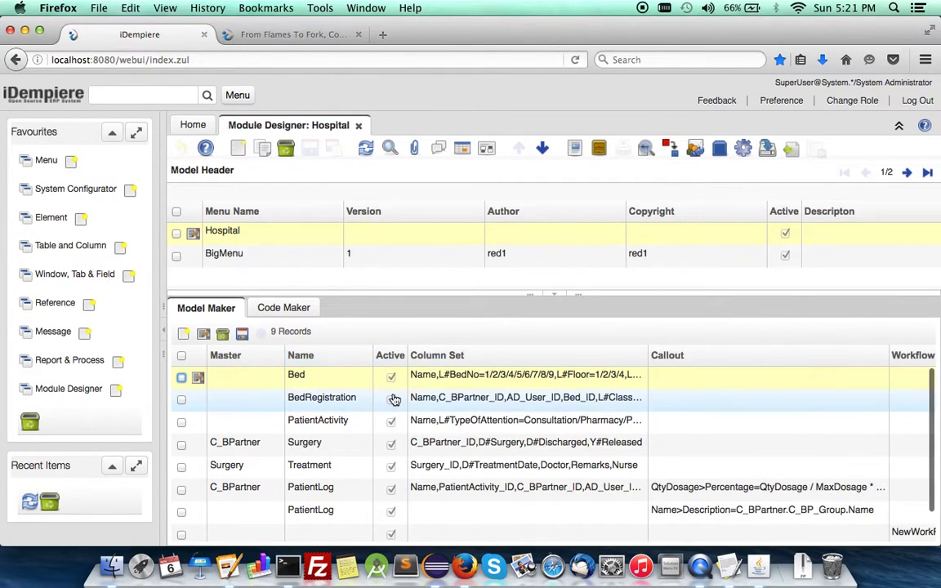
{"action": "scroll", "coordinate": [394, 399], "scroll_direction": "down", "scroll_amount": 1}
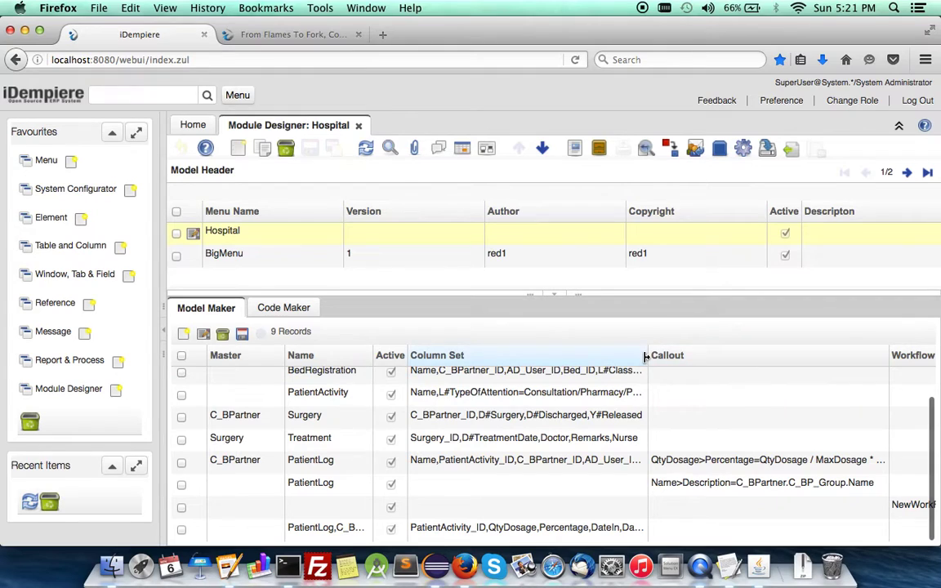
{"action": "left_click_drag", "start_coordinate": [648, 357], "coordinate": [580, 359]}
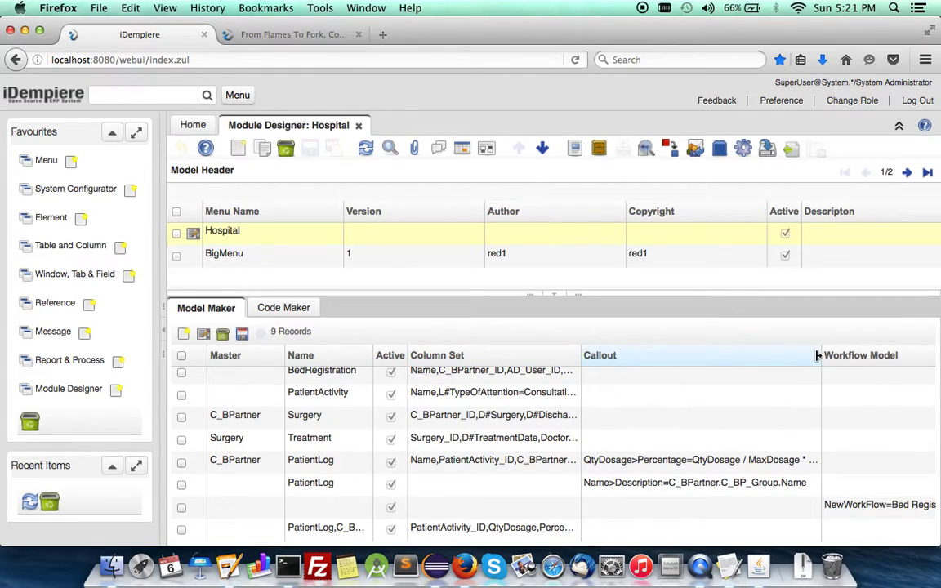
{"action": "left_click_drag", "start_coordinate": [821, 357], "coordinate": [700, 355]}
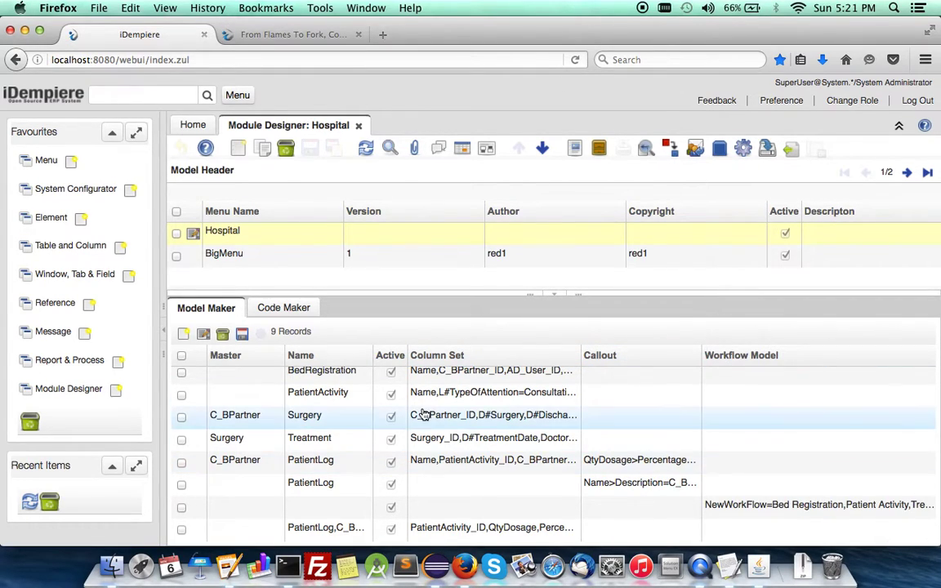
Collapse the Favourites side panel and narrow the Workflow Model column in the Model Maker list
{"action": "left_click", "coordinate": [163, 333]}
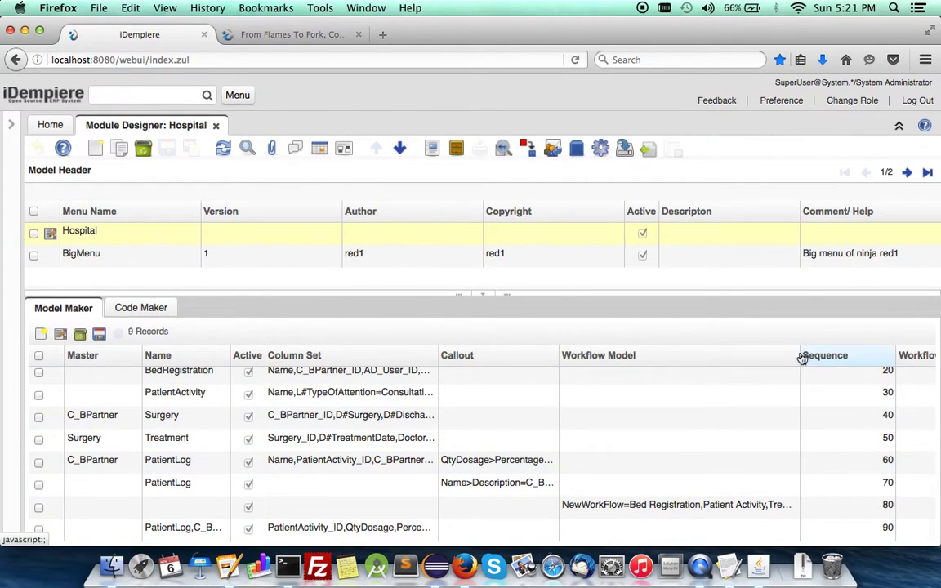
{"action": "left_click_drag", "start_coordinate": [799, 353], "coordinate": [703, 357]}
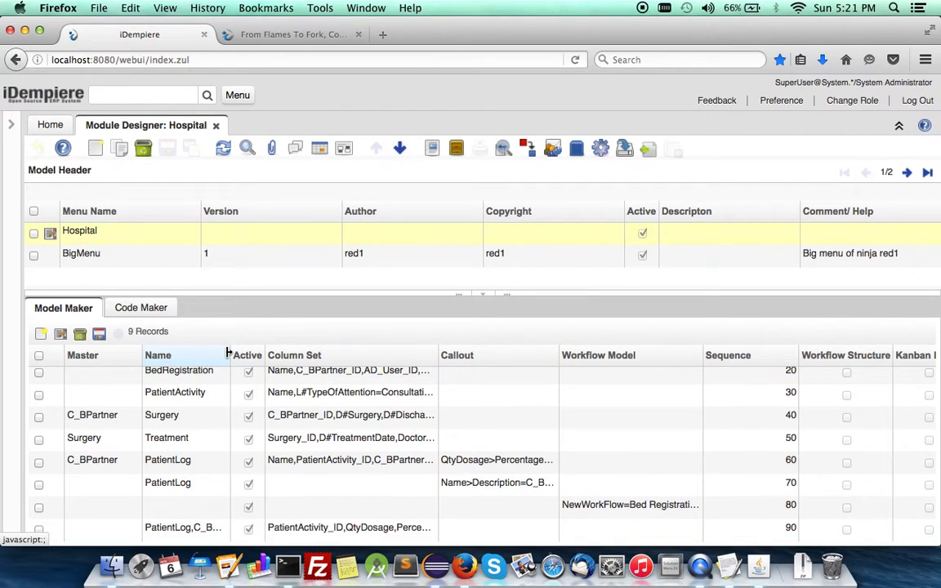
Widen the Name and Column Set columns of the Hospital module's model list to show more of their contents
{"action": "left_click_drag", "start_coordinate": [228, 351], "coordinate": [349, 389]}
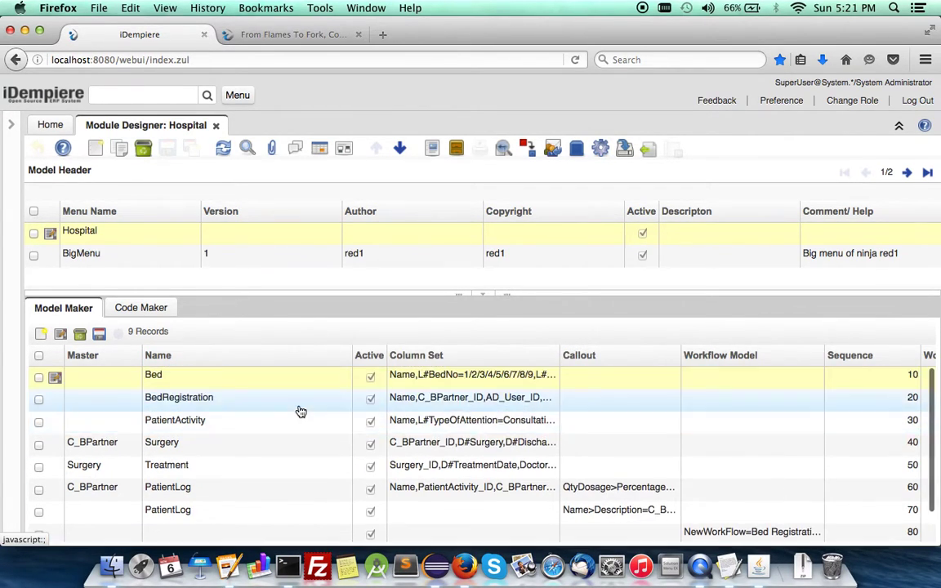
{"action": "scroll", "coordinate": [168, 437], "scroll_direction": "down", "scroll_amount": 1}
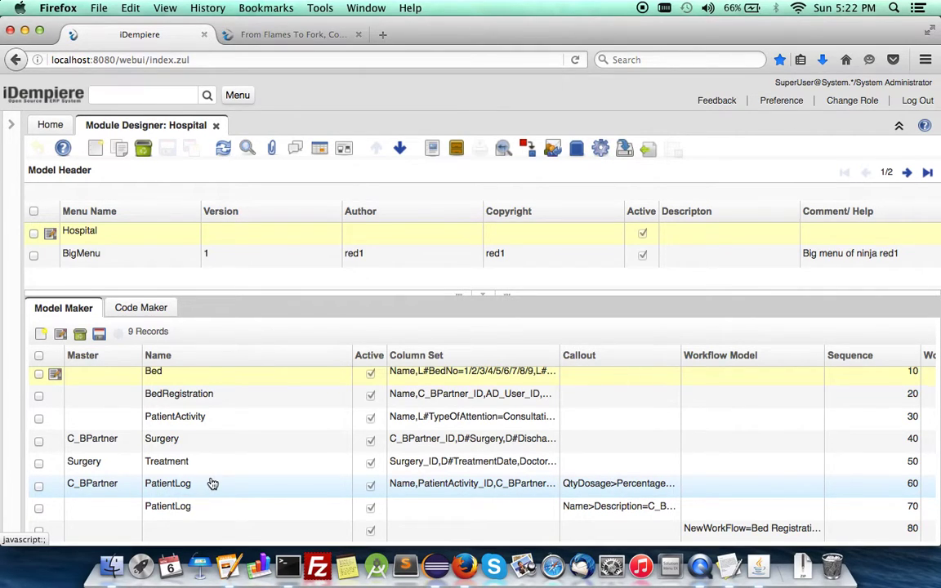
{"action": "scroll", "coordinate": [212, 483], "scroll_direction": "up", "scroll_amount": 1}
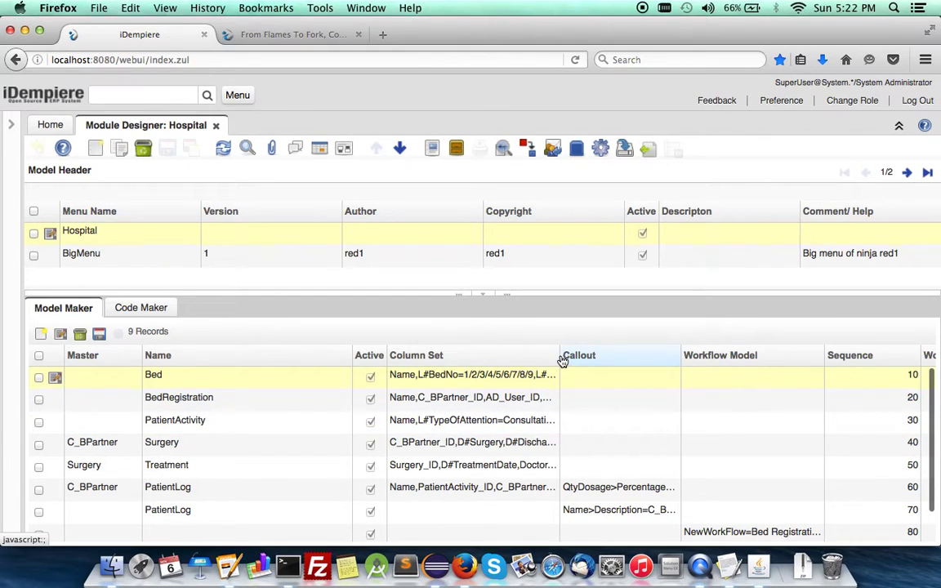
{"action": "left_click_drag", "start_coordinate": [560, 356], "coordinate": [650, 356]}
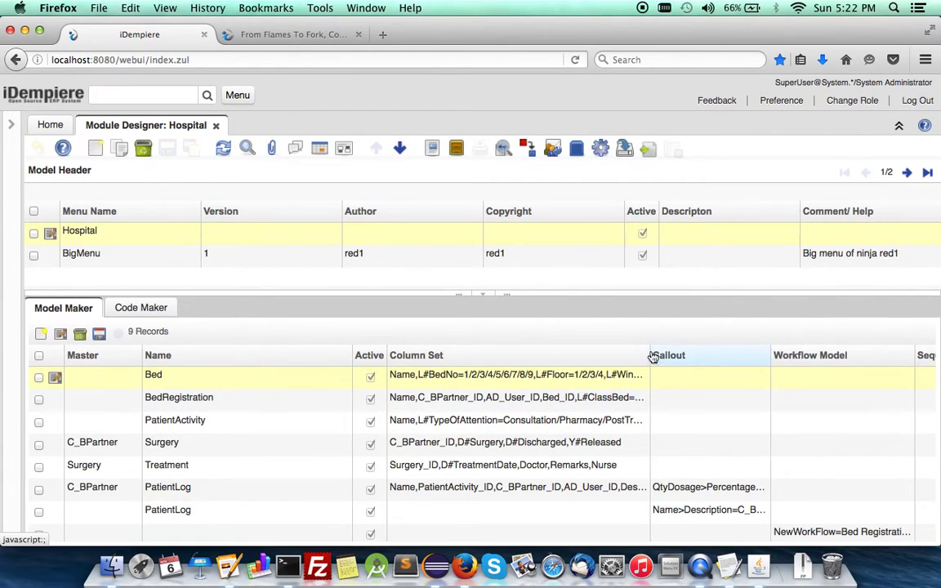
{"action": "left_click_drag", "start_coordinate": [649, 352], "coordinate": [767, 353]}
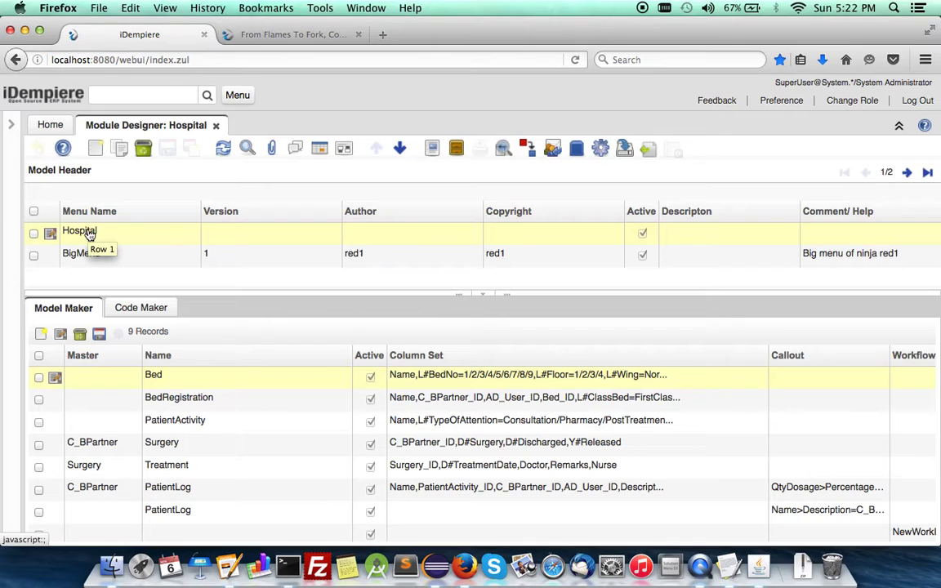
View the top-level groups and RED1 NINJA entries in the main menu tree and close it
{"action": "left_click", "coordinate": [237, 96]}
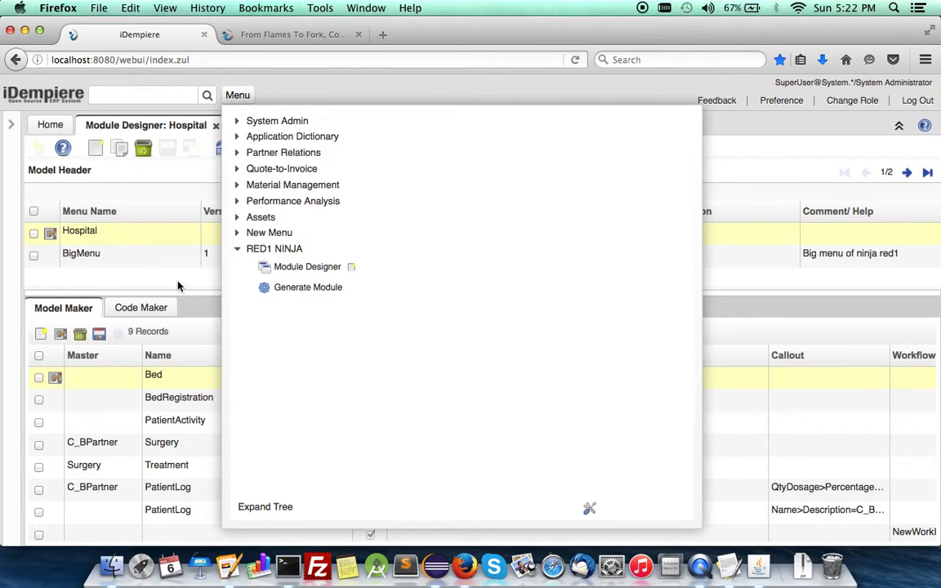
{"action": "left_click", "coordinate": [159, 252]}
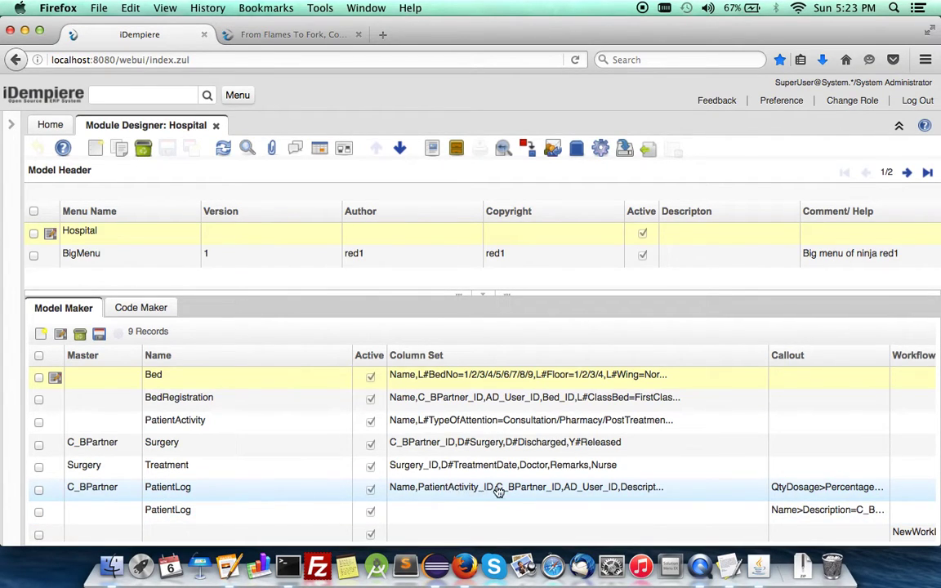
Narrow the Column Set column and widen the Callout column in the Hospital module's model list to show the full callouts
{"action": "scroll", "coordinate": [480, 490], "scroll_direction": "down", "scroll_amount": 1}
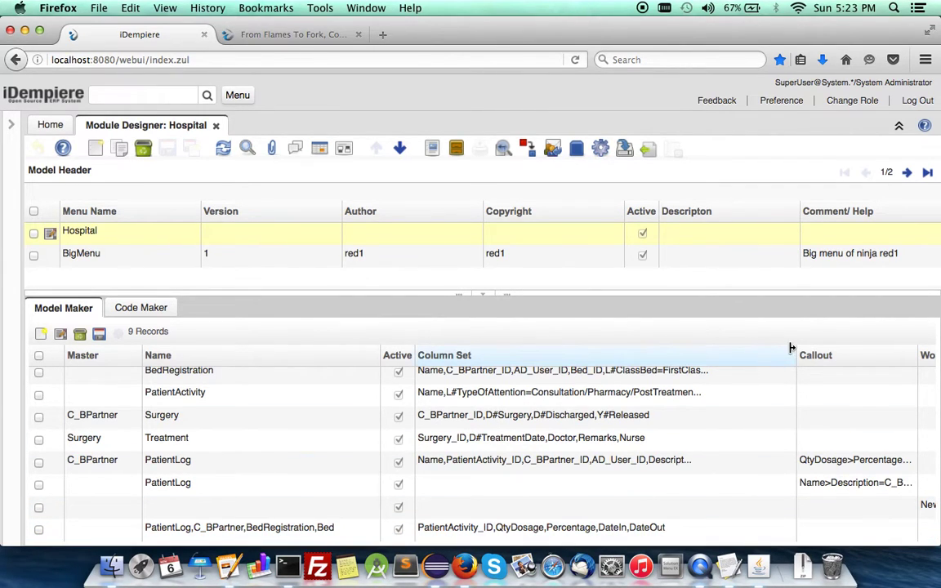
{"action": "left_click_drag", "start_coordinate": [795, 347], "coordinate": [672, 351]}
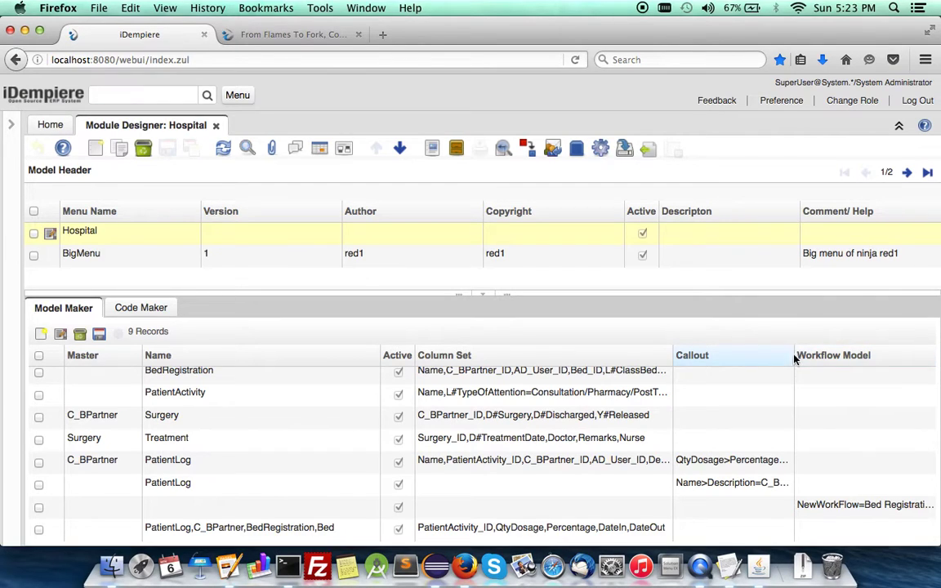
{"action": "left_click_drag", "start_coordinate": [794, 360], "coordinate": [898, 379]}
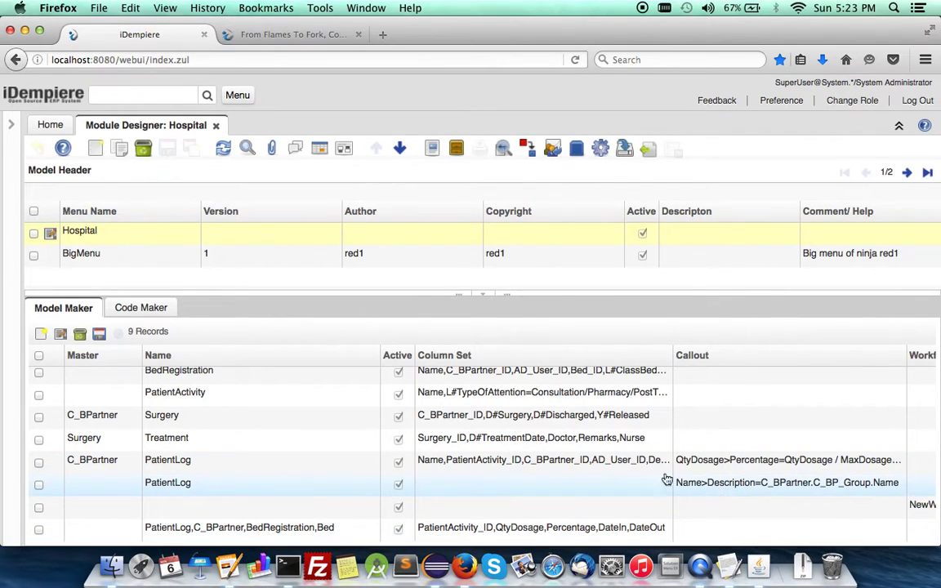
Select the BigMenu module and widen the Name column of its model list
{"action": "left_click", "coordinate": [102, 259]}
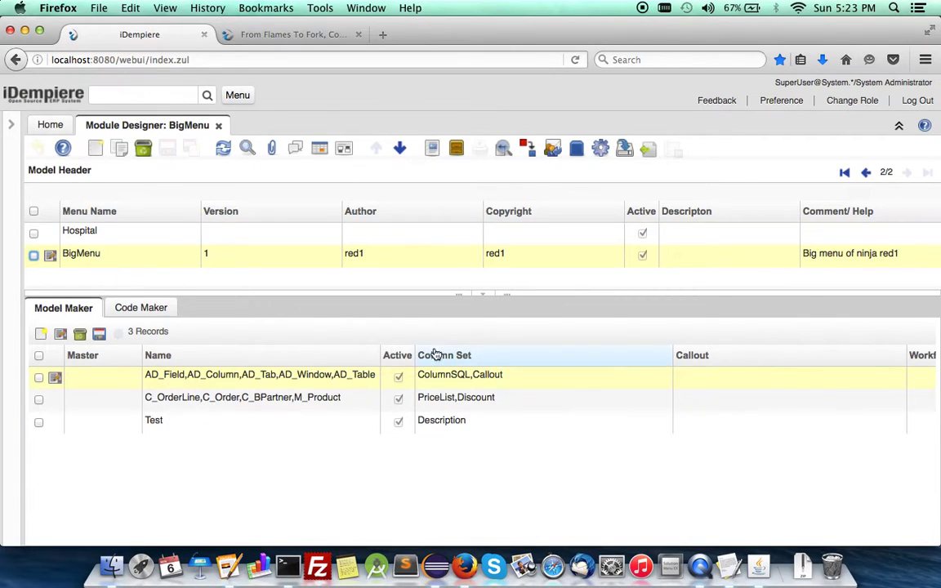
{"action": "left_click", "coordinate": [381, 357]}
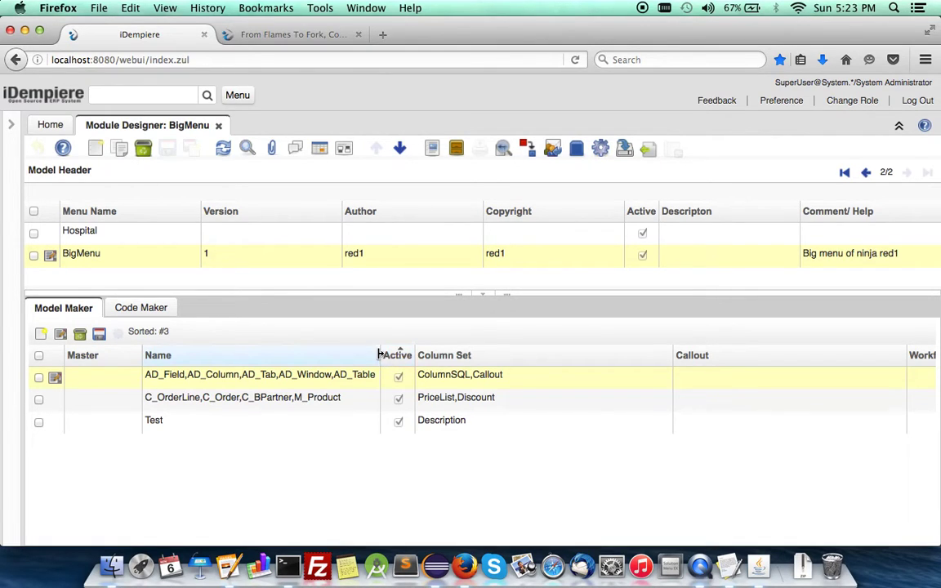
{"action": "left_click_drag", "start_coordinate": [378, 353], "coordinate": [467, 364]}
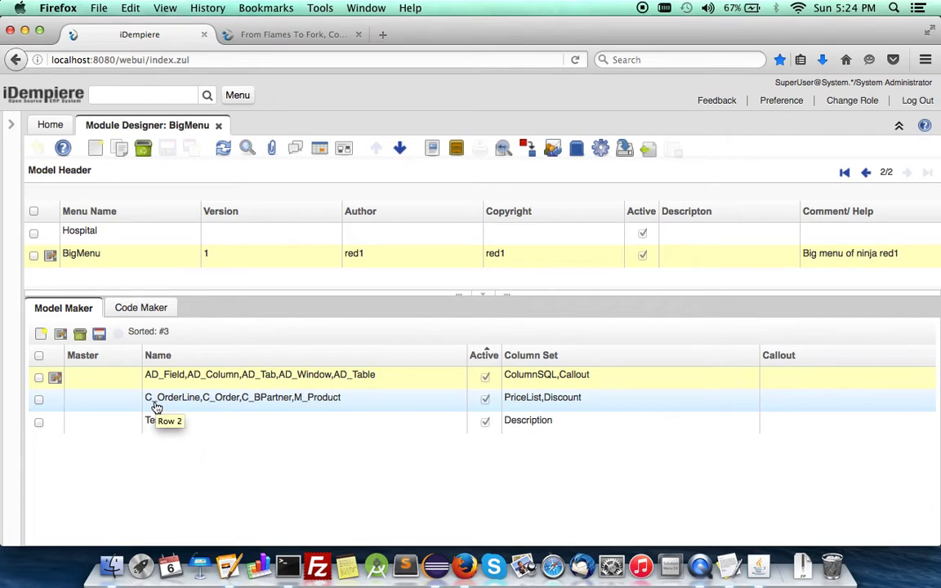
Delete the Test model record from the BigMenu module
{"action": "left_click", "coordinate": [57, 425]}
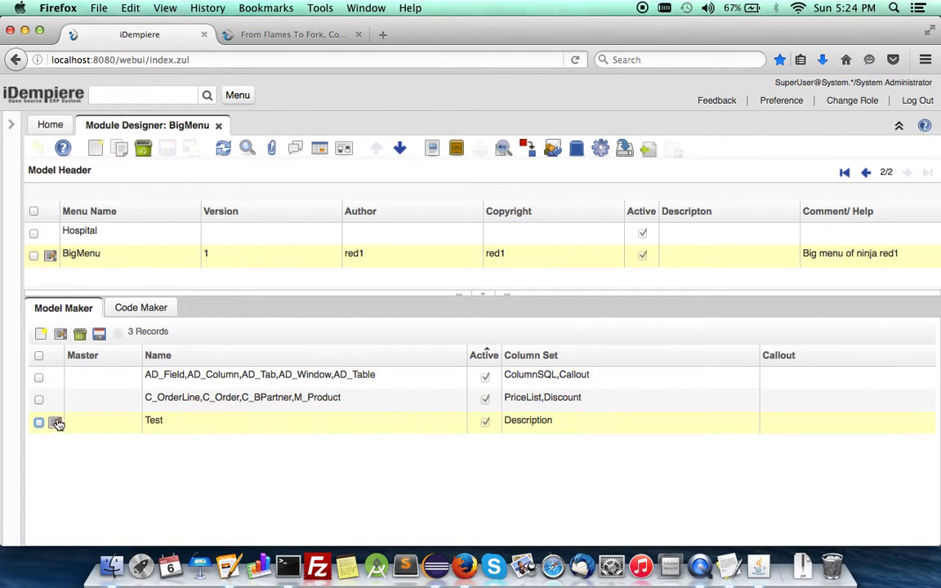
{"action": "left_click", "coordinate": [79, 333]}
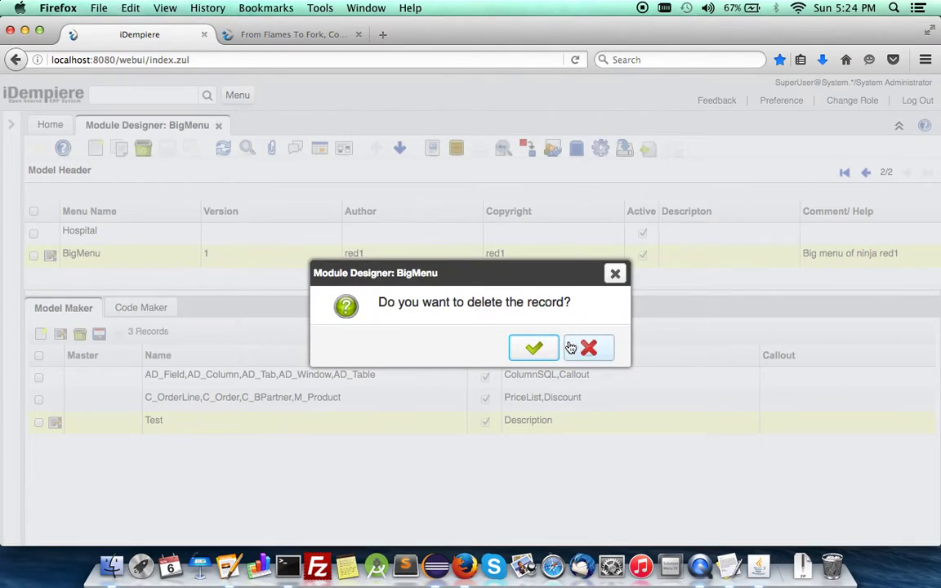
{"action": "left_click", "coordinate": [535, 348]}
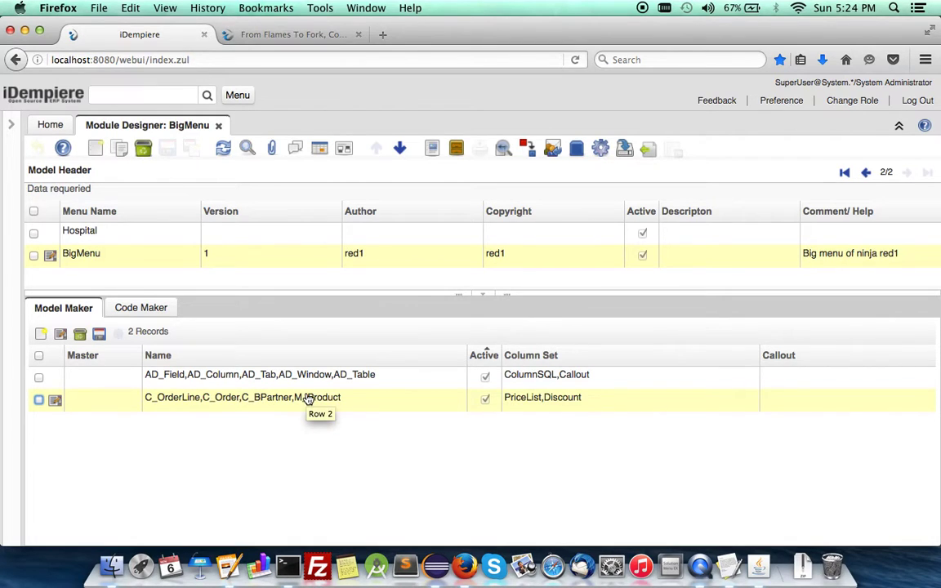
Run the Generate Module process from the Hospital module with All Nodes enabled
{"action": "left_click", "coordinate": [143, 238]}
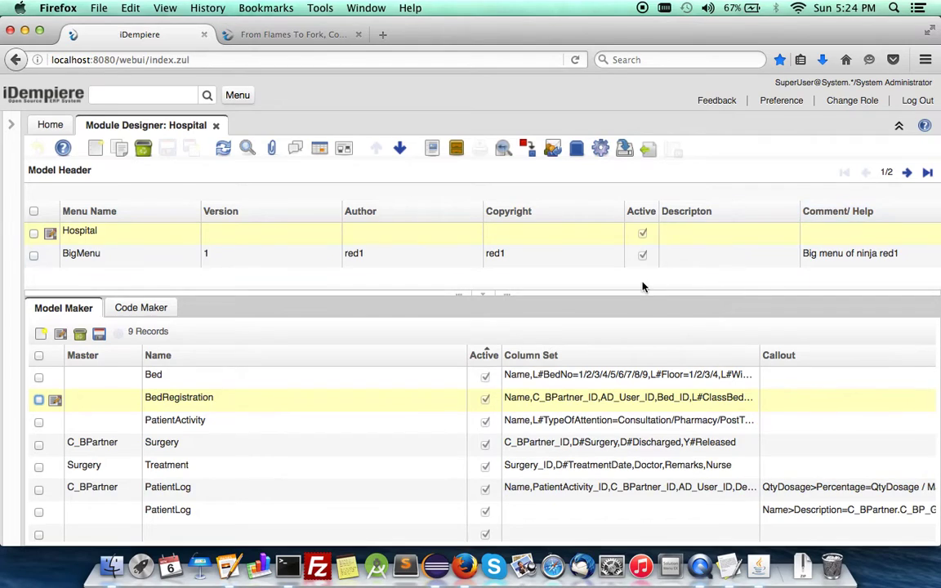
{"action": "left_click", "coordinate": [599, 150]}
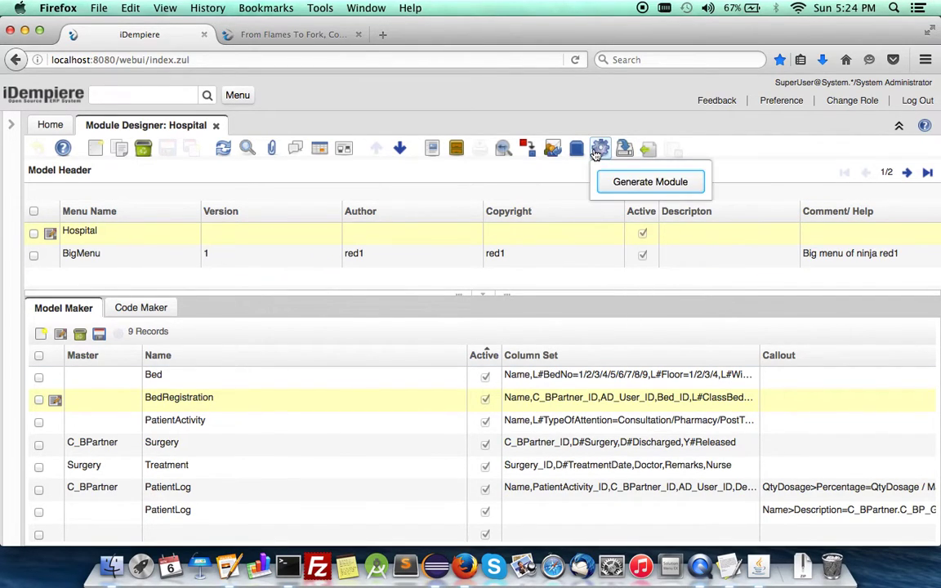
{"action": "left_click", "coordinate": [618, 183]}
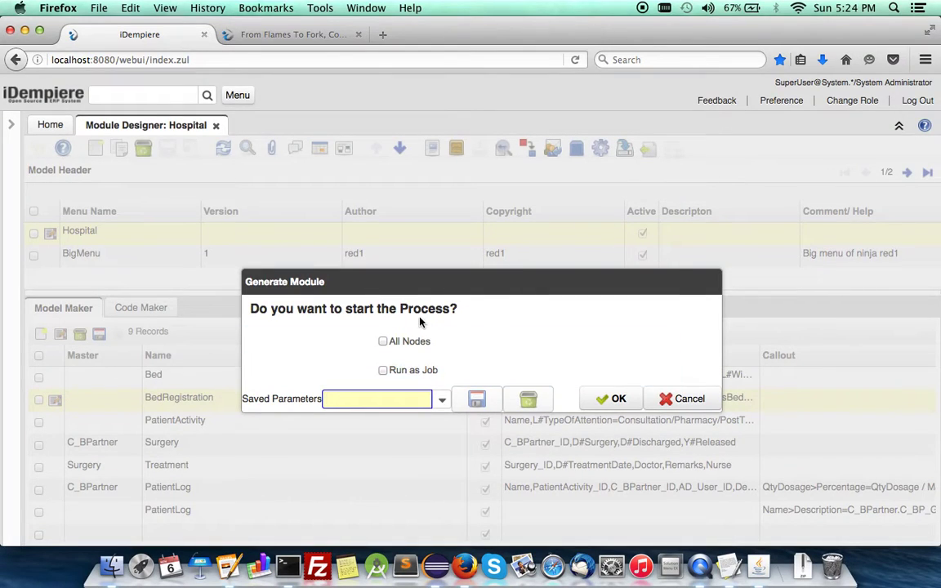
{"action": "left_click", "coordinate": [383, 341]}
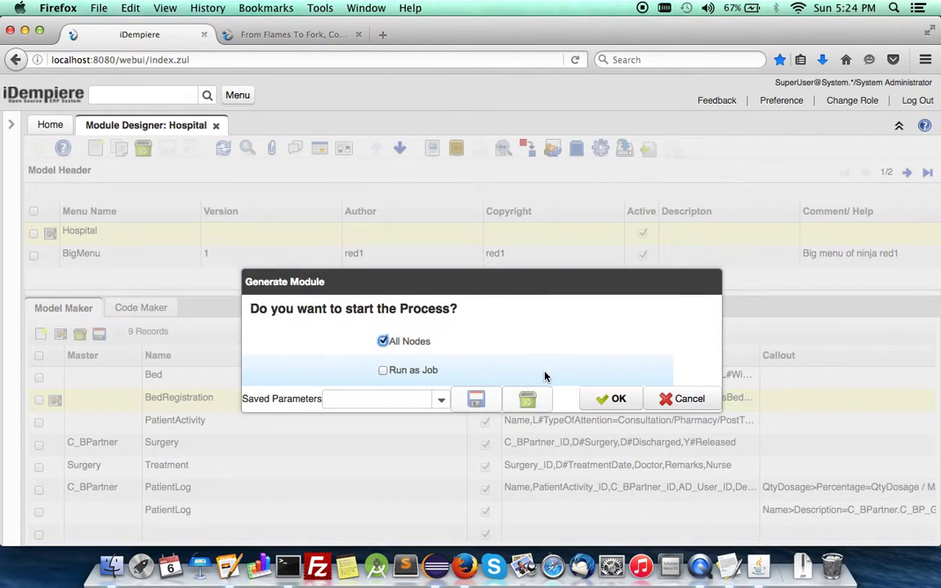
{"action": "left_click", "coordinate": [615, 399]}
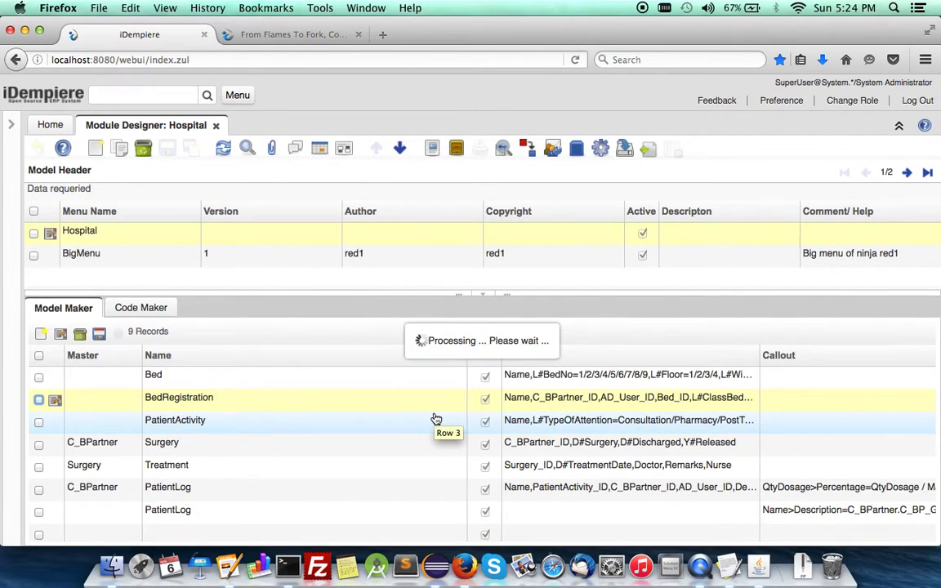
View the Hospital module's Code Maker records, and switch to Eclipse to locate the org.red1.blank project
{"action": "left_click", "coordinate": [135, 315]}
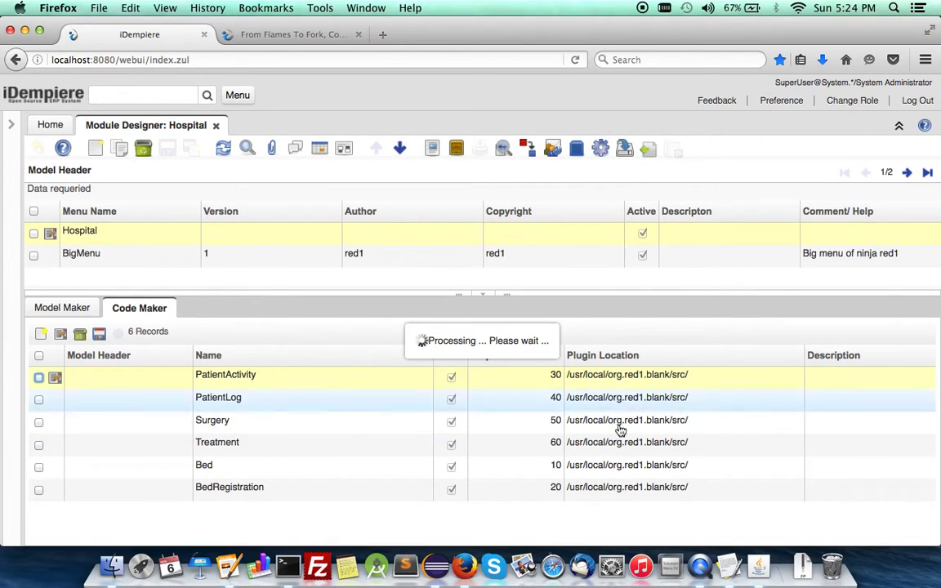
{"action": "left_click", "coordinate": [437, 572]}
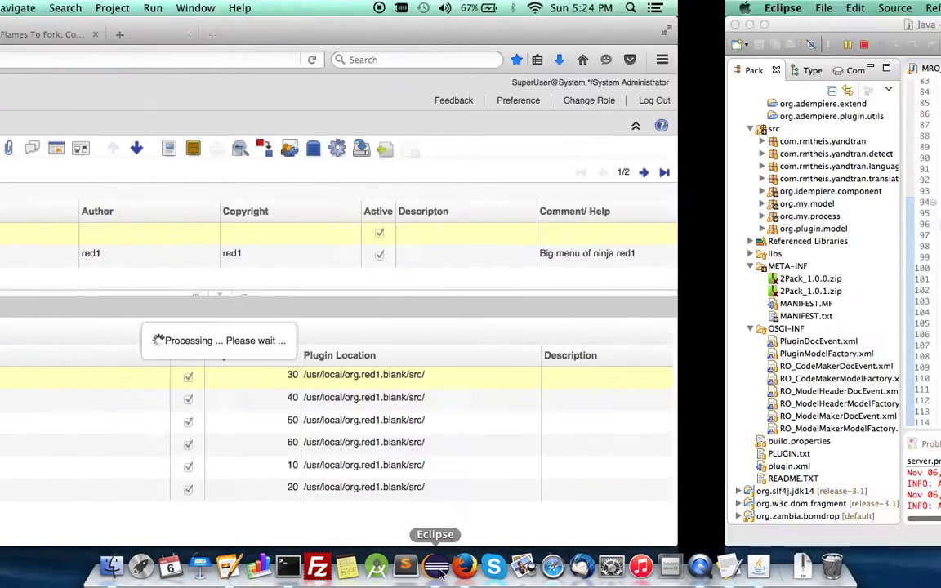
{"action": "scroll", "coordinate": [116, 283], "scroll_direction": "up", "scroll_amount": 5}
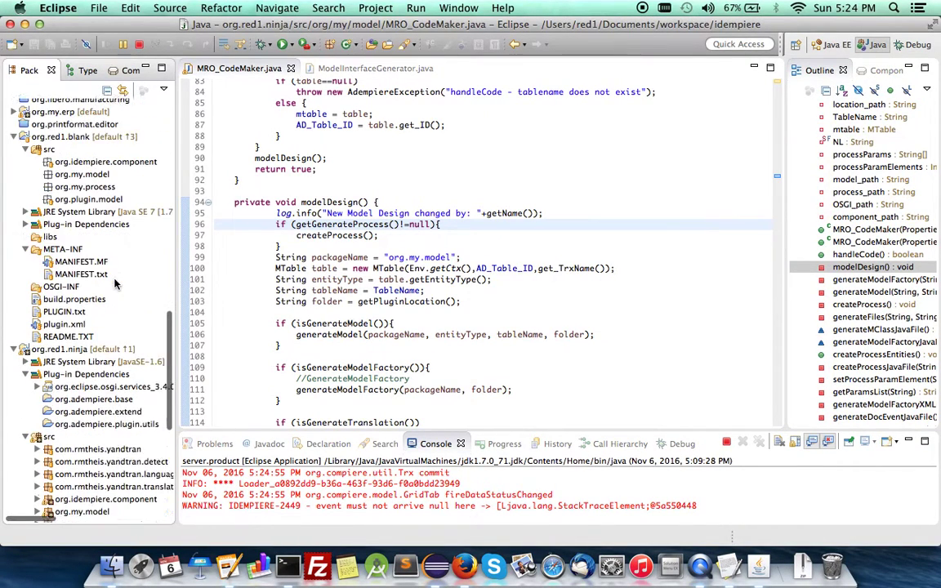
{"action": "scroll", "coordinate": [116, 283], "scroll_direction": "up", "scroll_amount": 5}
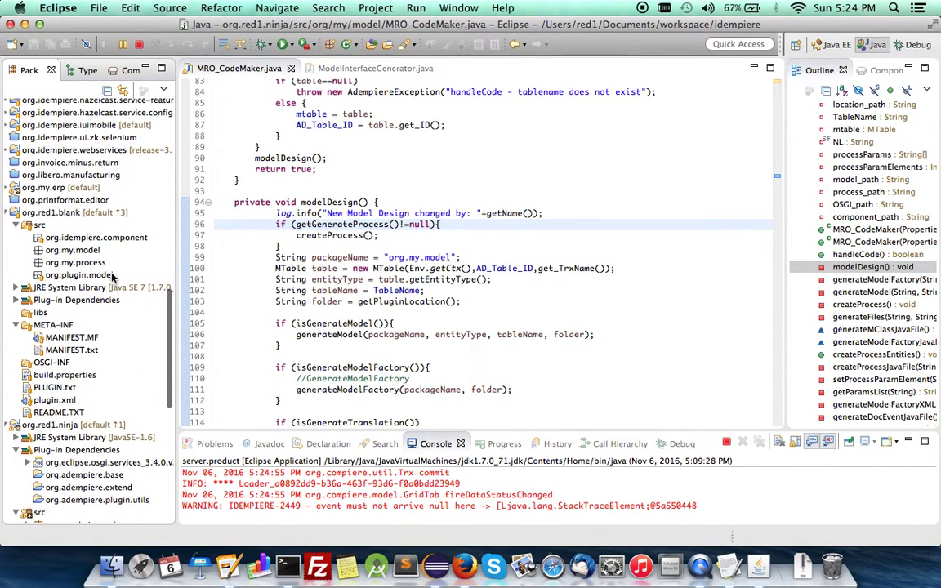
{"action": "left_click", "coordinate": [82, 220]}
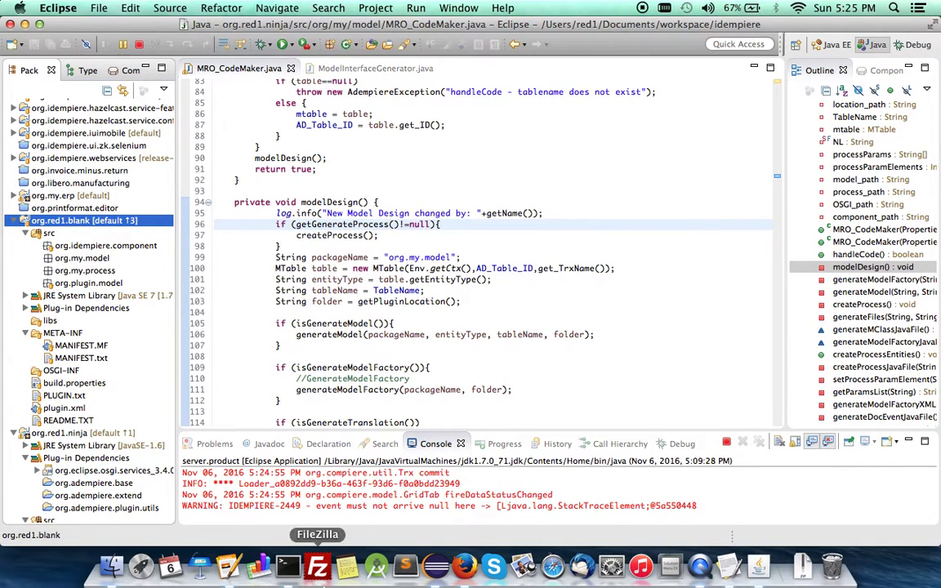
{"action": "left_click", "coordinate": [464, 565]}
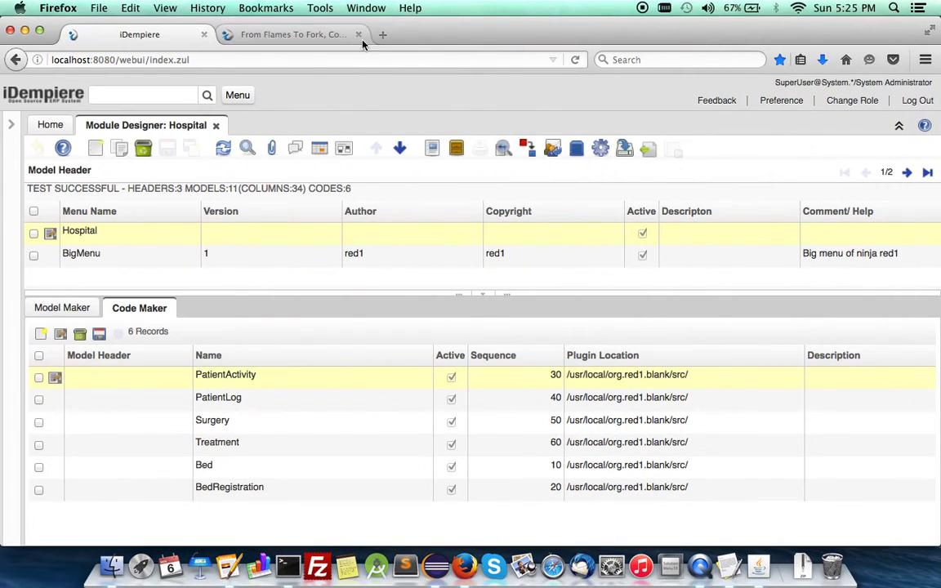
{"action": "left_click", "coordinate": [380, 35]}
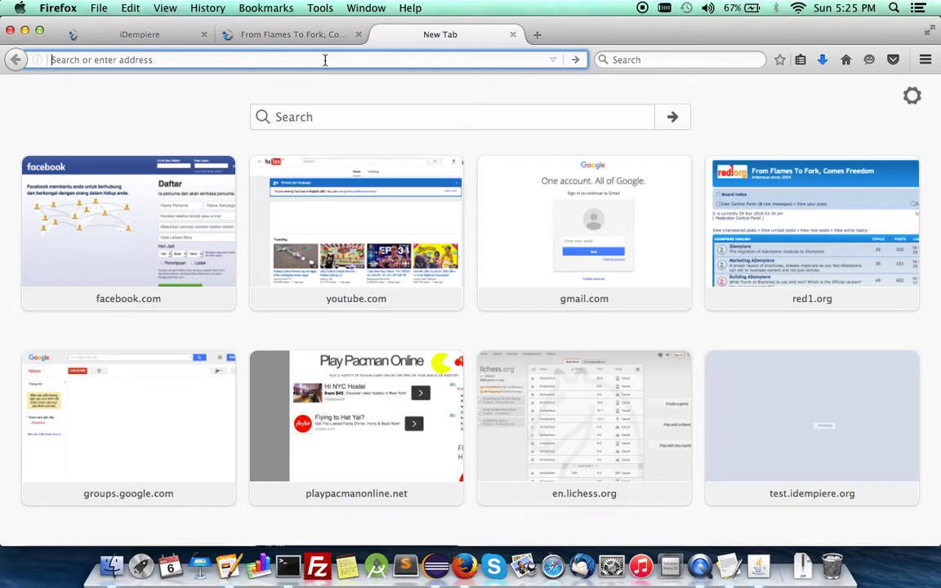
{"action": "type", "text": "bit"}
{"action": "key", "text": "Down"}
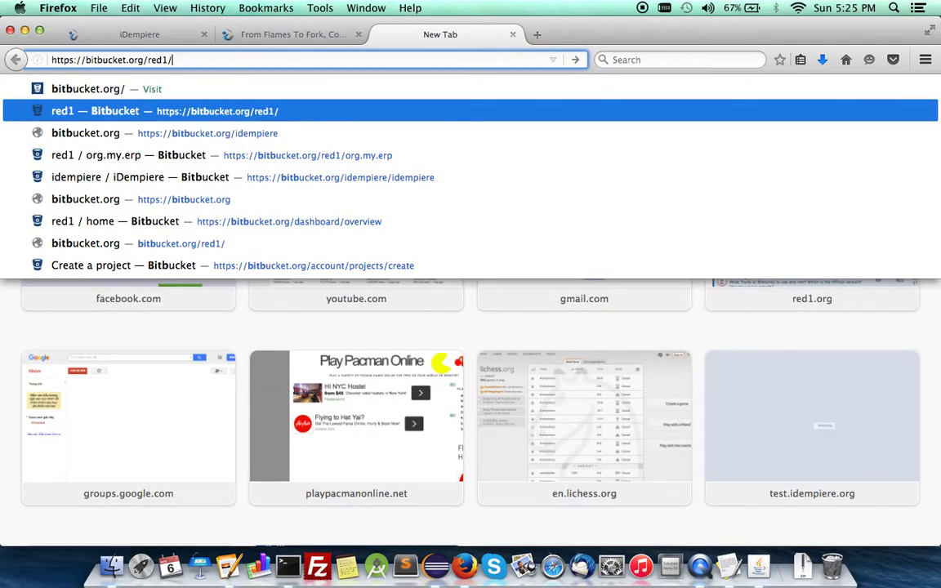
{"action": "key", "text": "Return"}
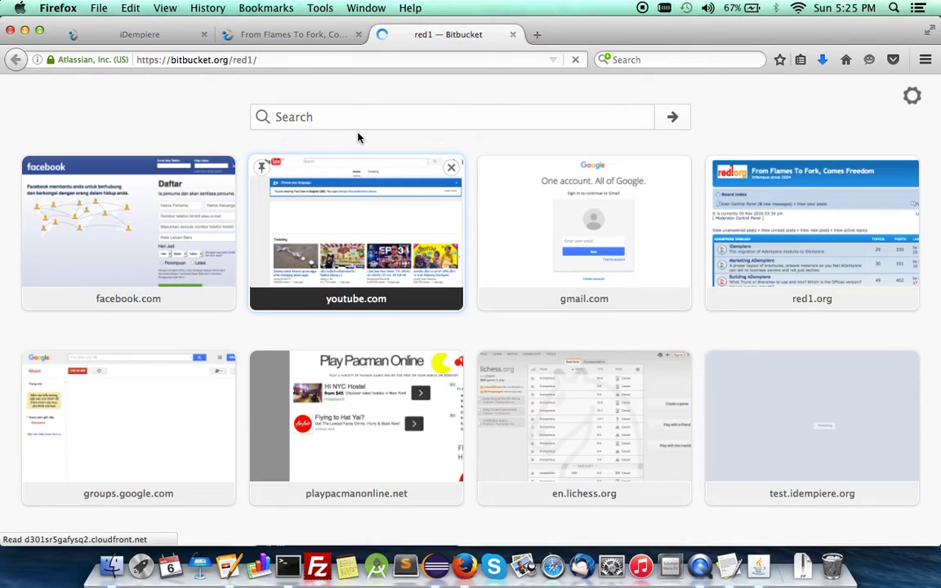
Look through the RED1 NINJA forum post and return to the repository list on the Bitbucket page
{"action": "left_click", "coordinate": [274, 37]}
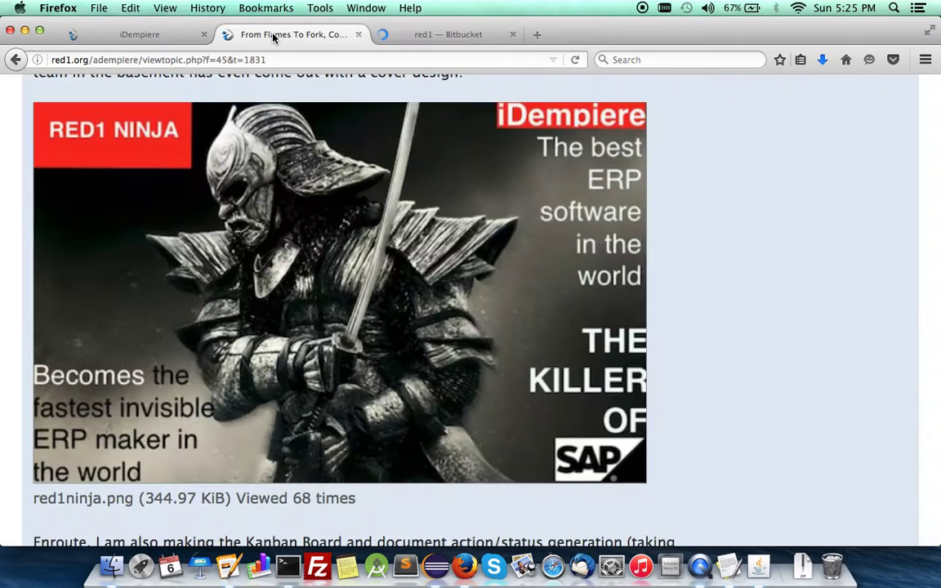
{"action": "scroll", "coordinate": [333, 384], "scroll_direction": "down", "scroll_amount": 5}
{"action": "scroll", "coordinate": [333, 384], "scroll_direction": "up", "scroll_amount": 3}
{"action": "scroll", "coordinate": [334, 384], "scroll_direction": "down", "scroll_amount": 10}
{"action": "scroll", "coordinate": [333, 384], "scroll_direction": "up", "scroll_amount": 10}
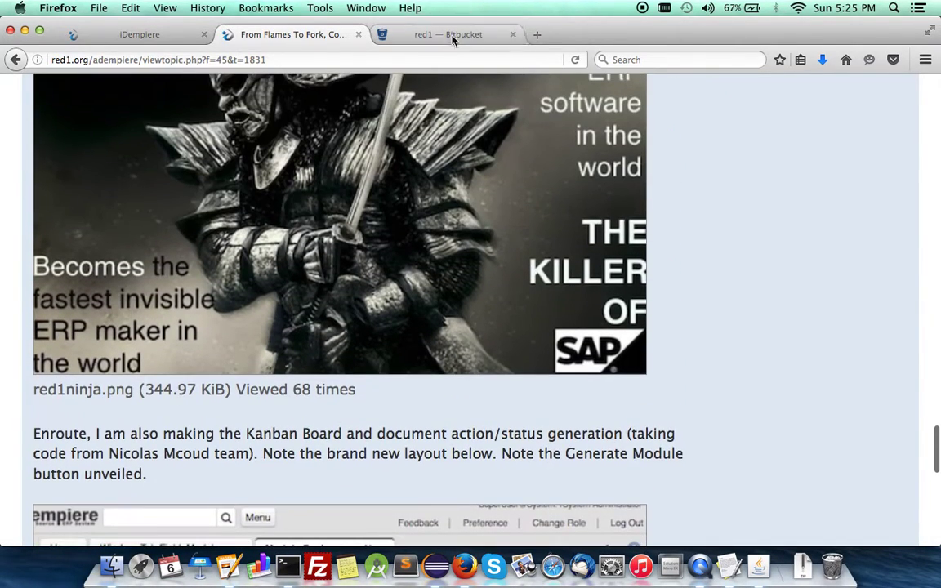
{"action": "left_click", "coordinate": [447, 36]}
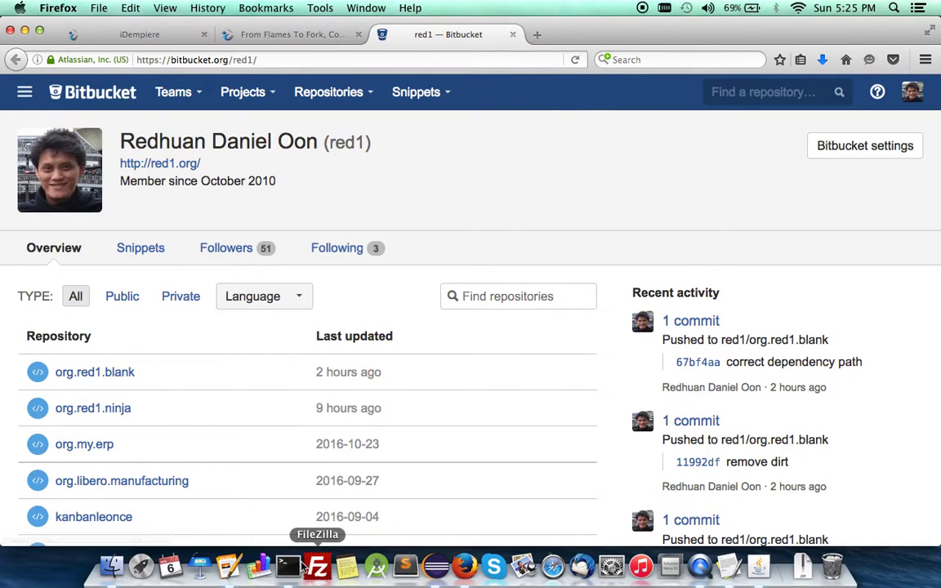
Switch to Eclipse, open MANIFEST.MF of the org.red1.blank project and view its plug-in dependencies
{"action": "left_click", "coordinate": [437, 565]}
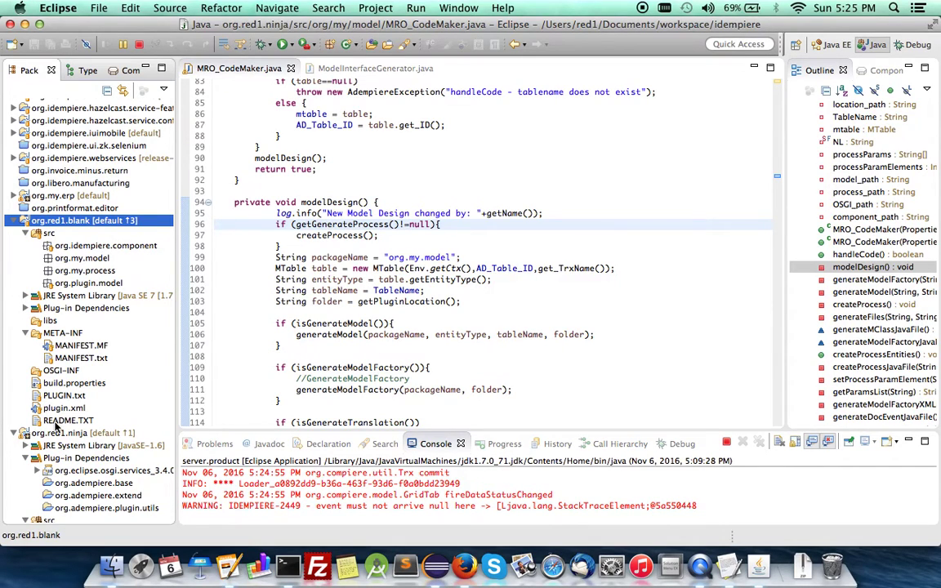
{"action": "double_click", "coordinate": [82, 346]}
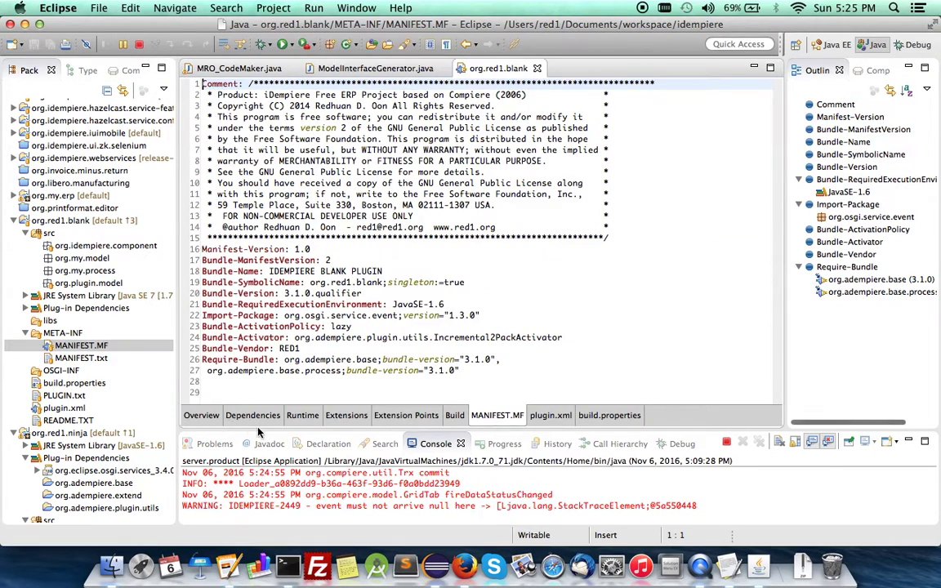
{"action": "left_click", "coordinate": [253, 416]}
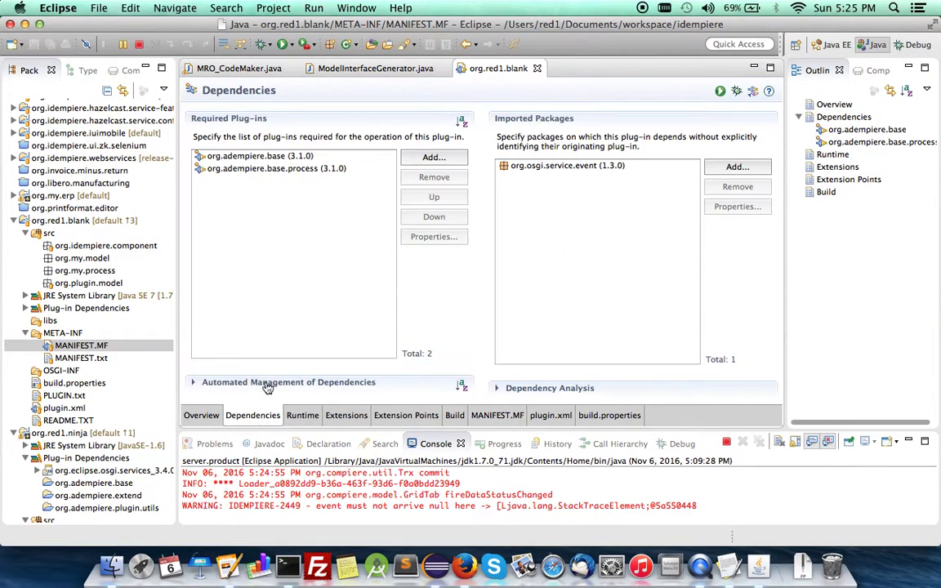
Switch back to iDempiere in Firefox and display the Hospital module's Model Maker records
{"action": "left_click", "coordinate": [464, 566]}
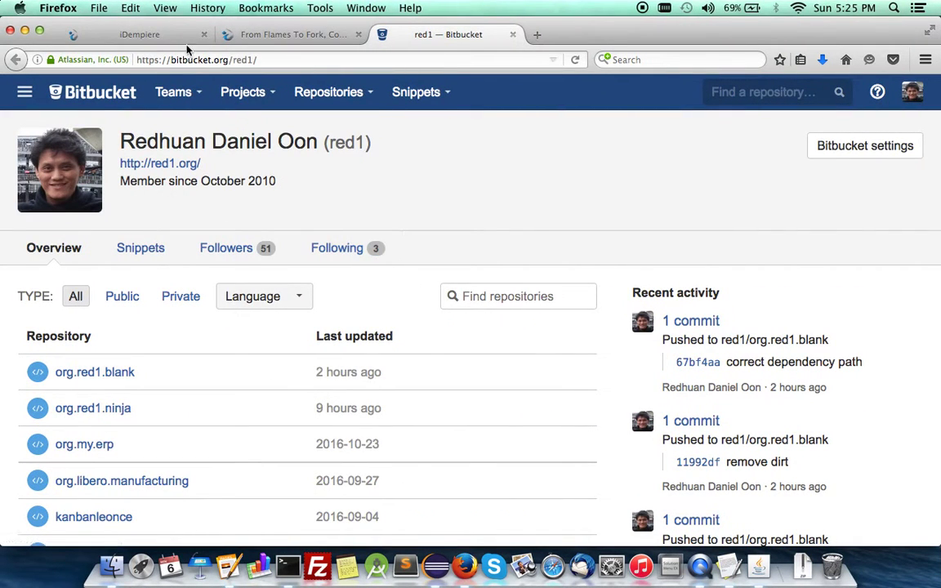
{"action": "left_click", "coordinate": [161, 35]}
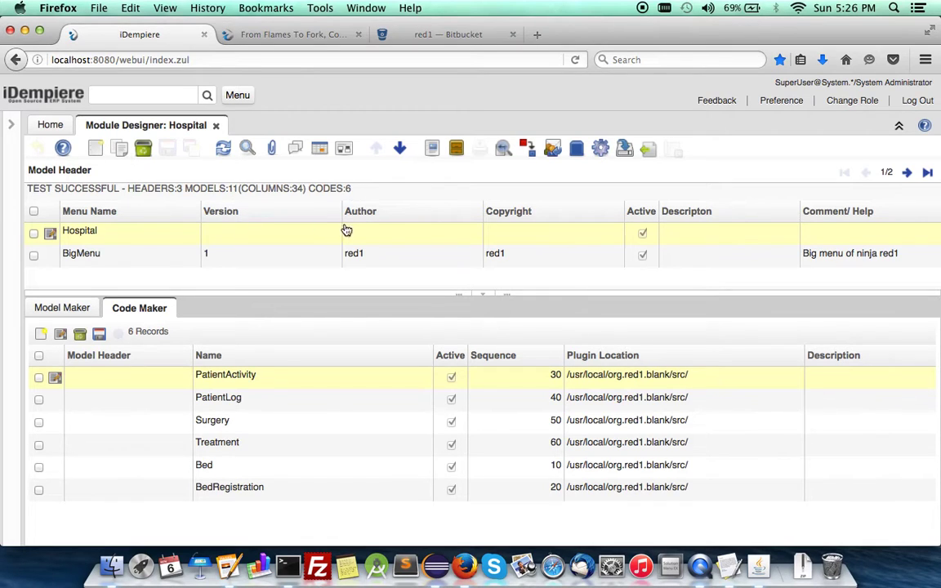
{"action": "left_click", "coordinate": [59, 308]}
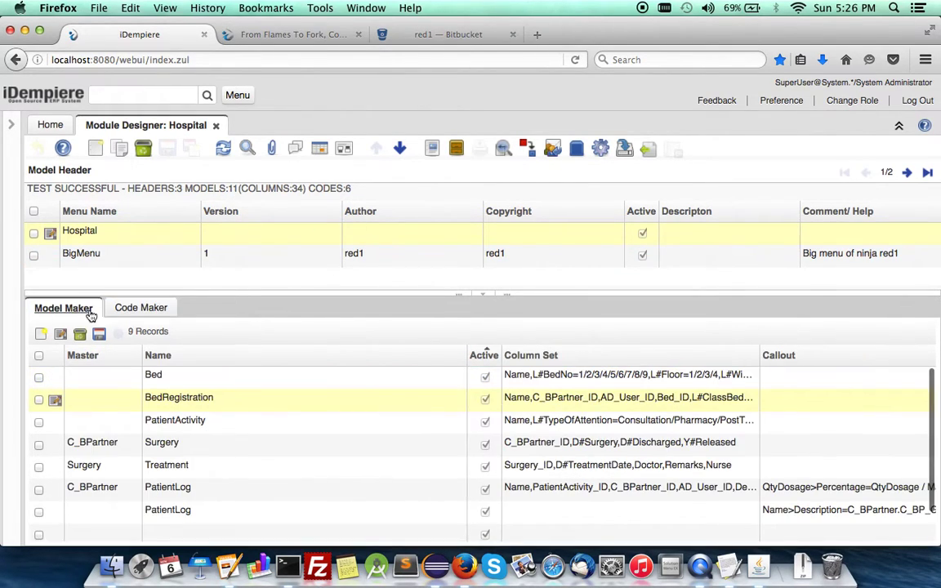
Switch to Eclipse and examine the generated file entries in the maximized Console log, restoring the normal layout when done
{"action": "left_click", "coordinate": [439, 566]}
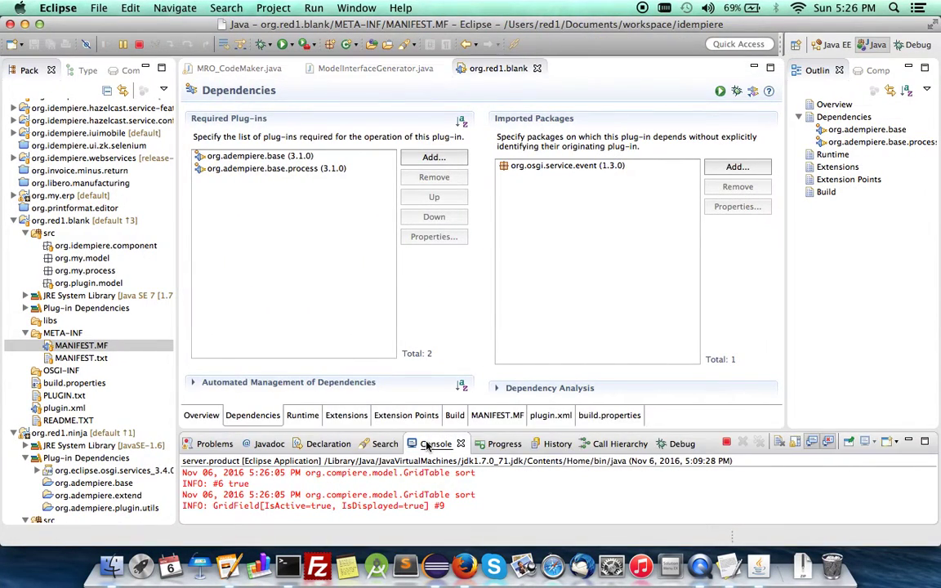
{"action": "double_click", "coordinate": [427, 445]}
{"action": "scroll", "coordinate": [440, 419], "scroll_direction": "up", "scroll_amount": 10}
{"action": "scroll", "coordinate": [439, 419], "scroll_direction": "up", "scroll_amount": 2}
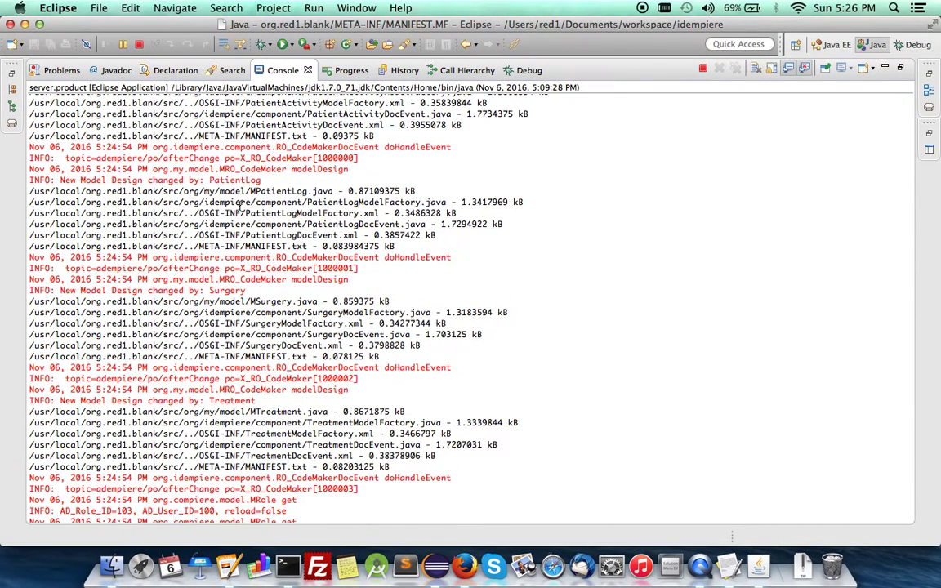
{"action": "double_click", "coordinate": [282, 72]}
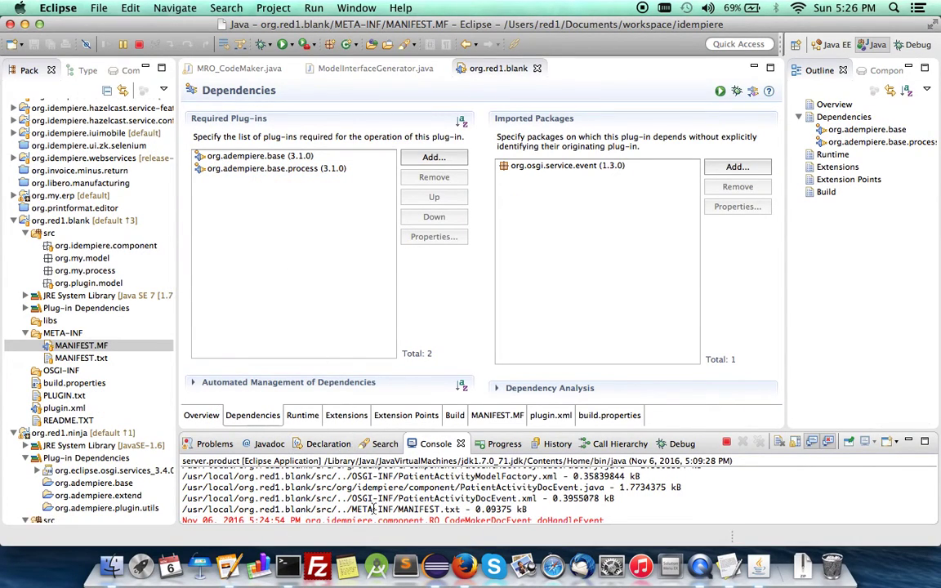
Review the PatientActivity and BedRegistration file entries in the Console log
{"action": "scroll", "coordinate": [308, 486], "scroll_direction": "down", "scroll_amount": 5}
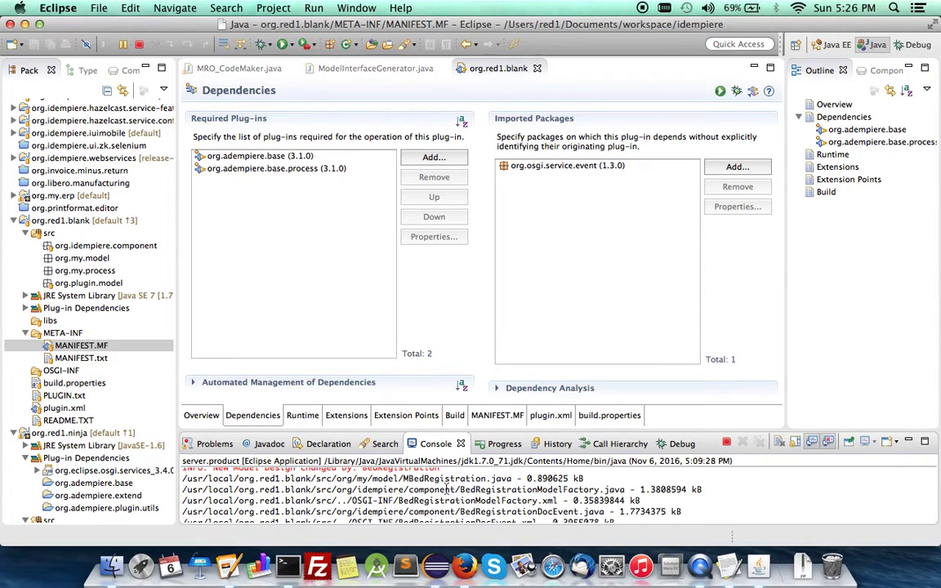
{"action": "scroll", "coordinate": [308, 491], "scroll_direction": "down", "scroll_amount": 1}
{"action": "scroll", "coordinate": [445, 489], "scroll_direction": "up", "scroll_amount": 3}
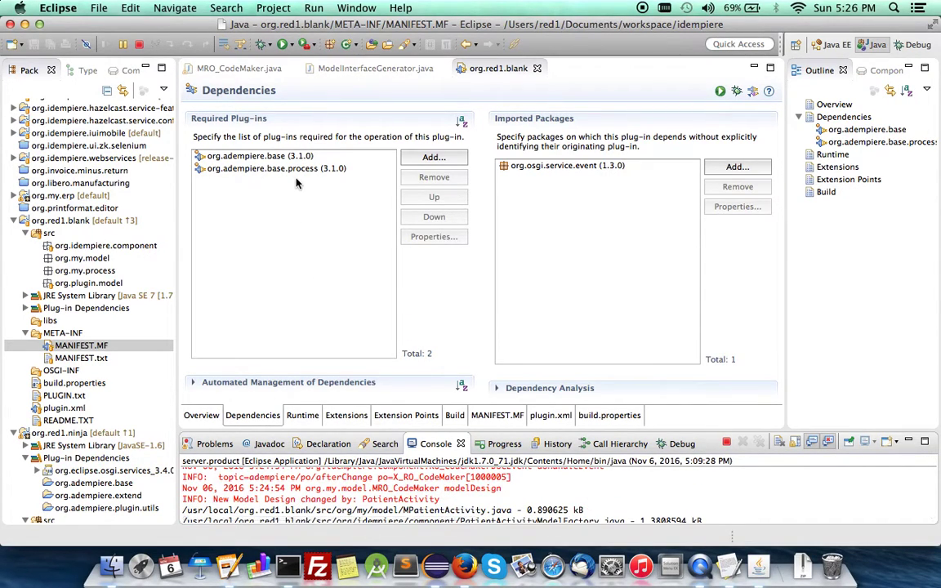
Switch to iDempiere in Firefox, run Generate Module for the Hospital header and display its Code Maker records
{"action": "left_click", "coordinate": [464, 564]}
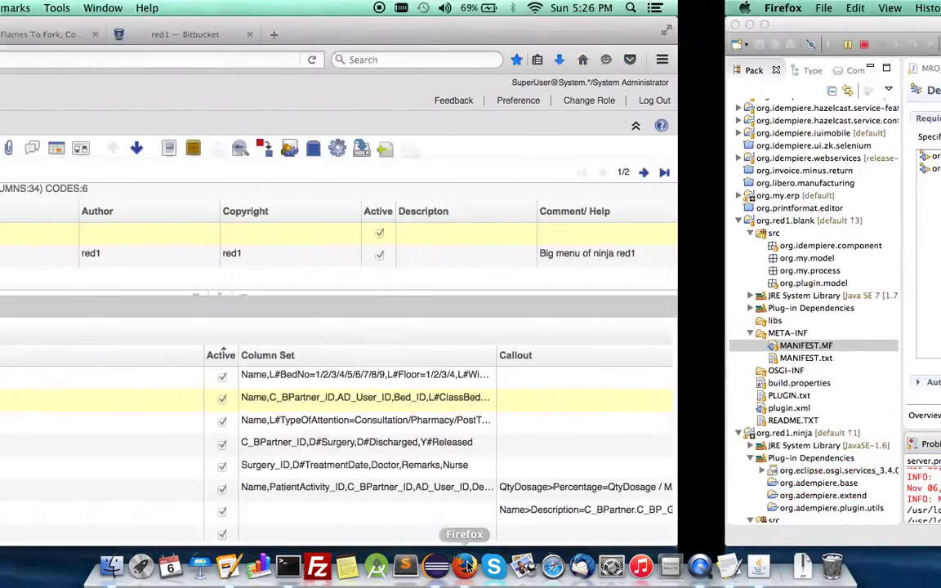
{"action": "left_click", "coordinate": [129, 232]}
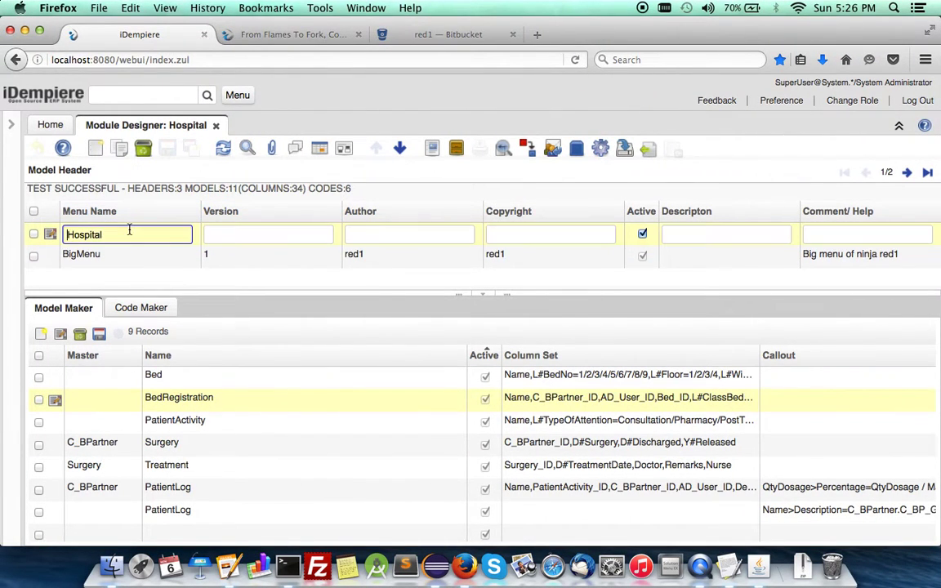
{"action": "left_click", "coordinate": [602, 148]}
{"action": "left_click", "coordinate": [630, 181]}
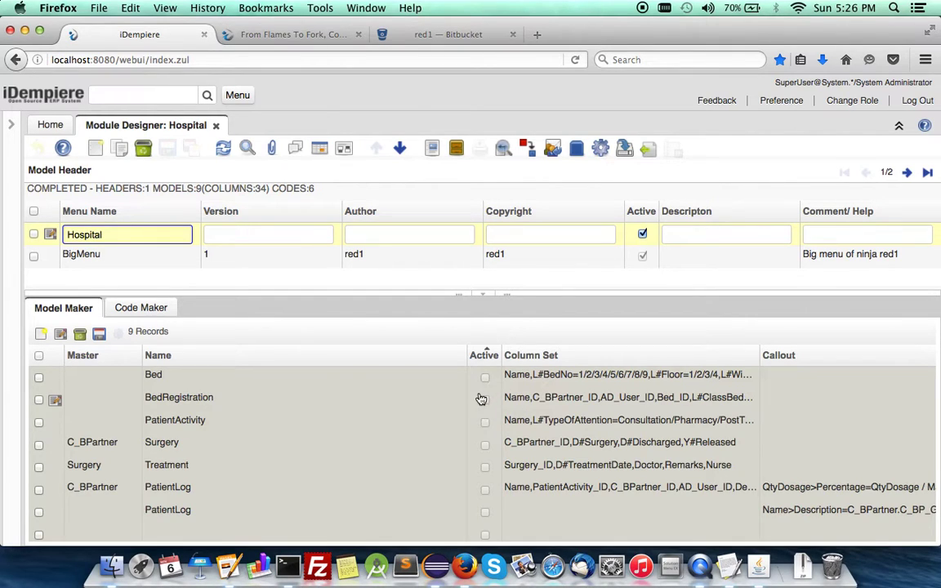
{"action": "left_click", "coordinate": [126, 307]}
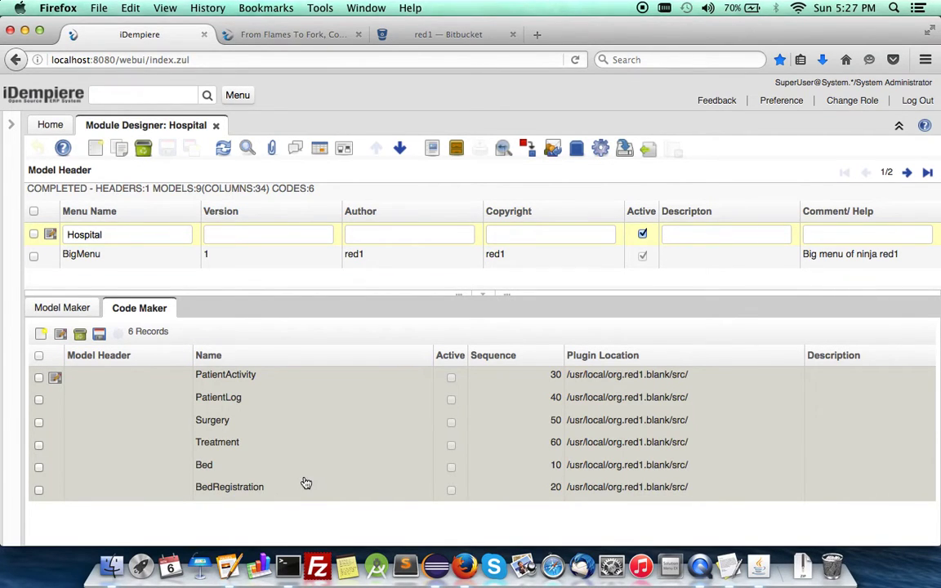
Switch to Eclipse and refresh the org.red1.blank project
{"action": "left_click", "coordinate": [437, 565]}
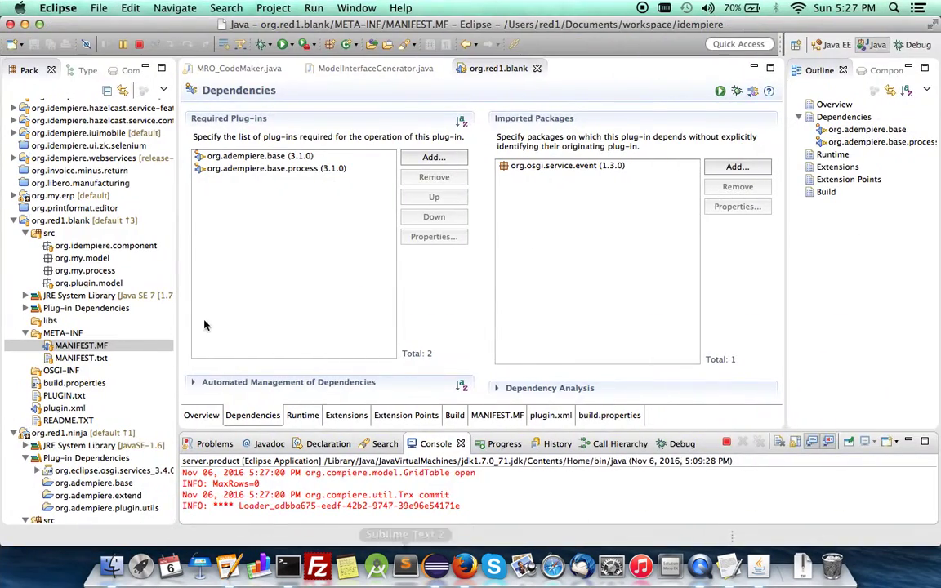
{"action": "left_click", "coordinate": [68, 223]}
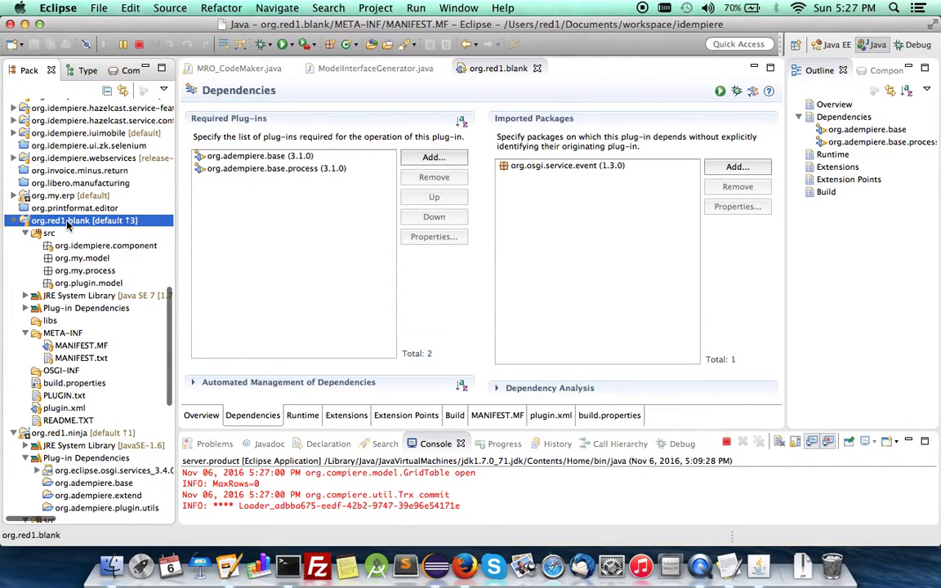
{"action": "right_click", "coordinate": [68, 224]}
{"action": "left_click", "coordinate": [104, 331]}
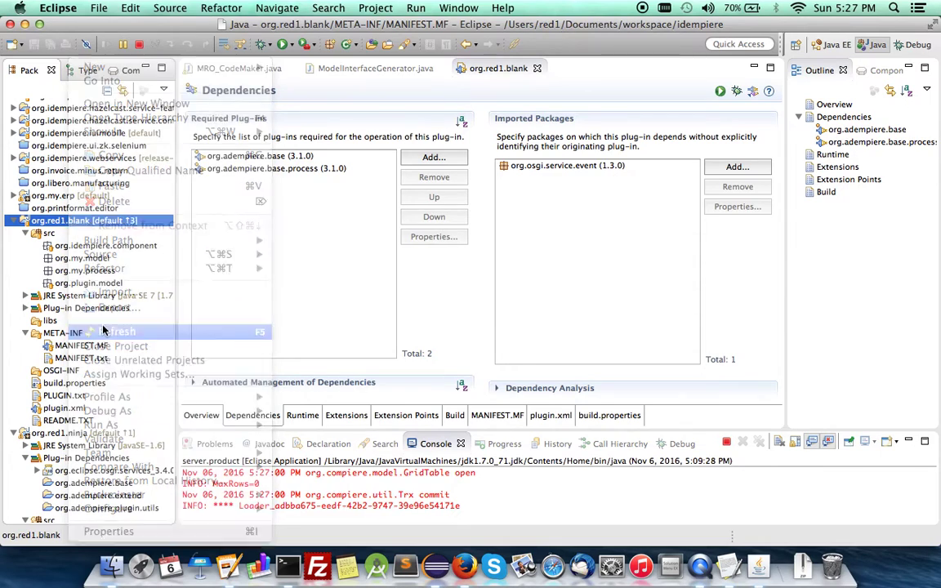
Expand the org.my.model package to view its generated classes and check the org.idempiere.component package
{"action": "left_click", "coordinate": [36, 246]}
{"action": "left_click", "coordinate": [36, 246]}
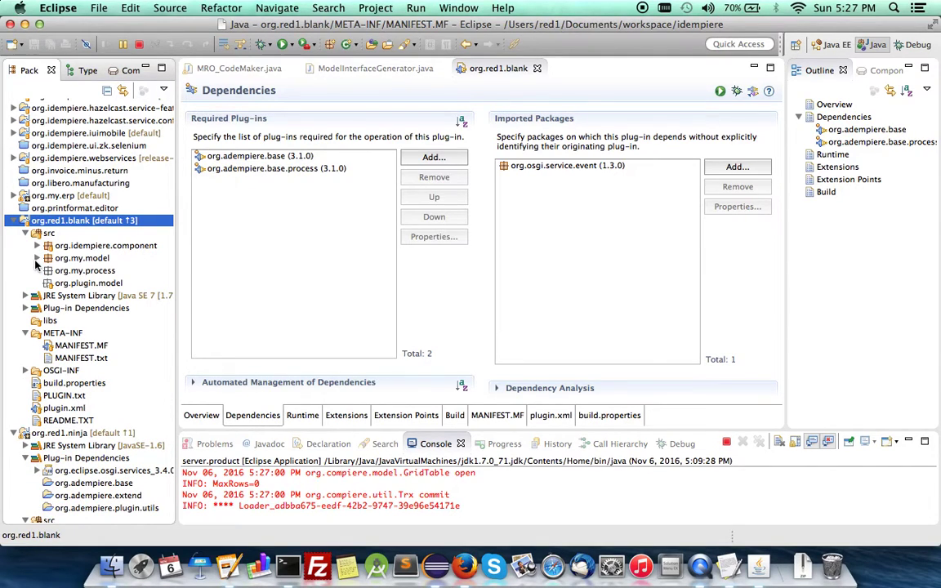
{"action": "left_click", "coordinate": [37, 258]}
{"action": "left_click", "coordinate": [36, 258]}
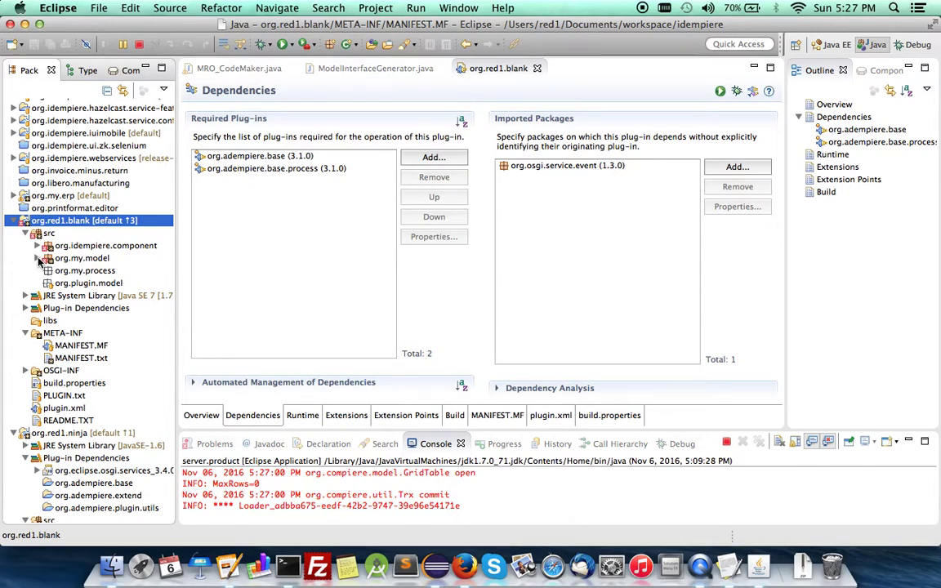
{"action": "left_click", "coordinate": [37, 258]}
{"action": "left_click", "coordinate": [37, 259]}
{"action": "left_click", "coordinate": [21, 298]}
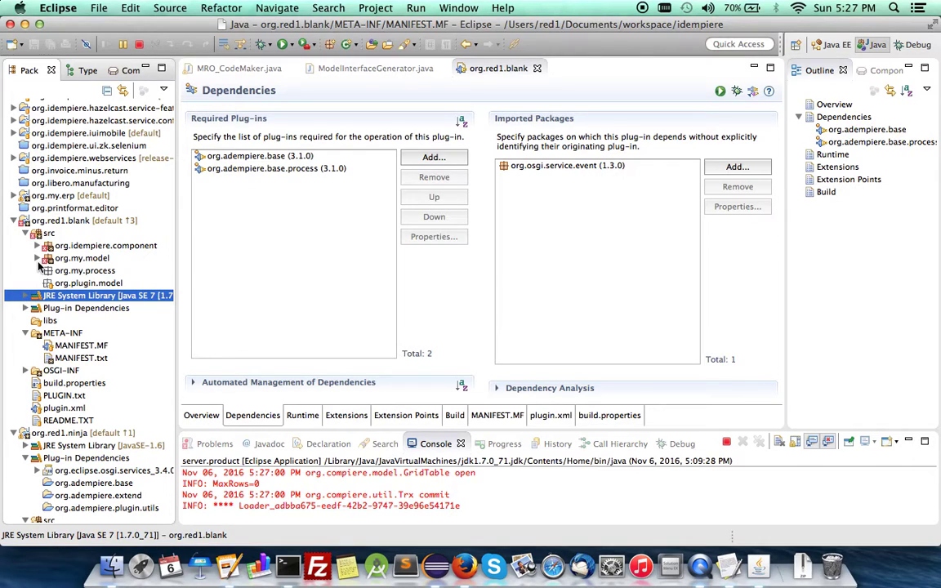
{"action": "left_click", "coordinate": [37, 258]}
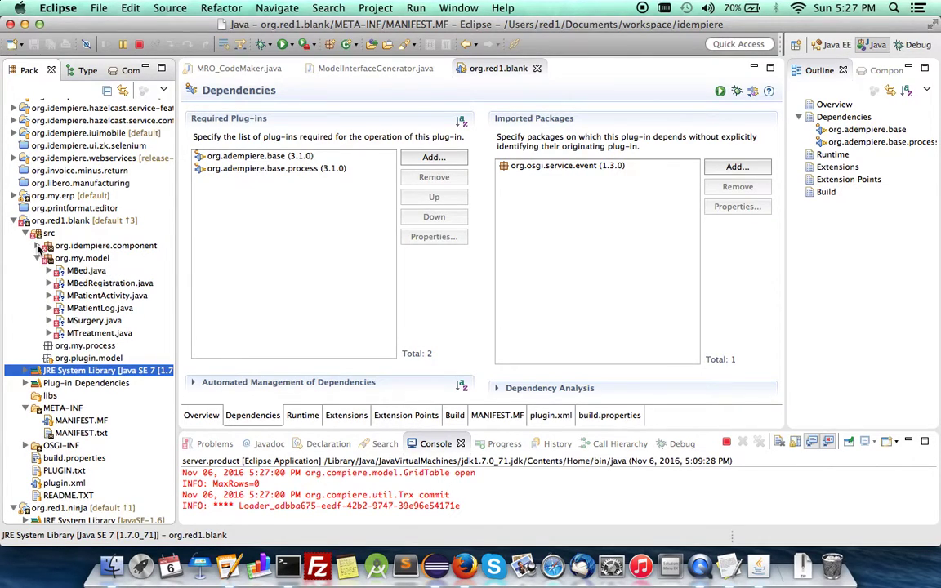
{"action": "left_click", "coordinate": [36, 246]}
{"action": "left_click", "coordinate": [36, 247]}
Examine the generated file entries for the Hospital models in the maximized Console log, restoring the normal layout when done
{"action": "double_click", "coordinate": [439, 446]}
{"action": "scroll", "coordinate": [449, 408], "scroll_direction": "up", "scroll_amount": 10}
{"action": "scroll", "coordinate": [452, 391], "scroll_direction": "down", "scroll_amount": 10}
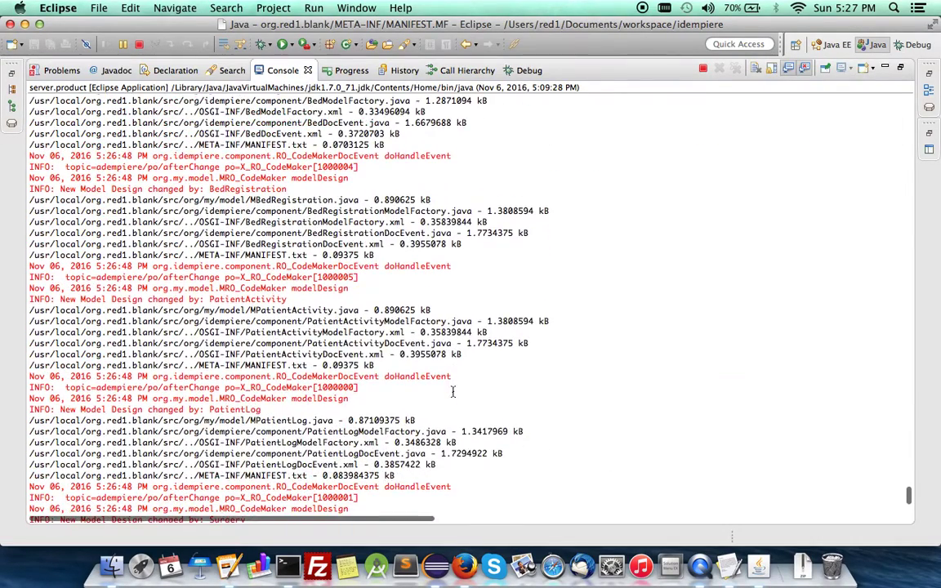
{"action": "double_click", "coordinate": [283, 72]}
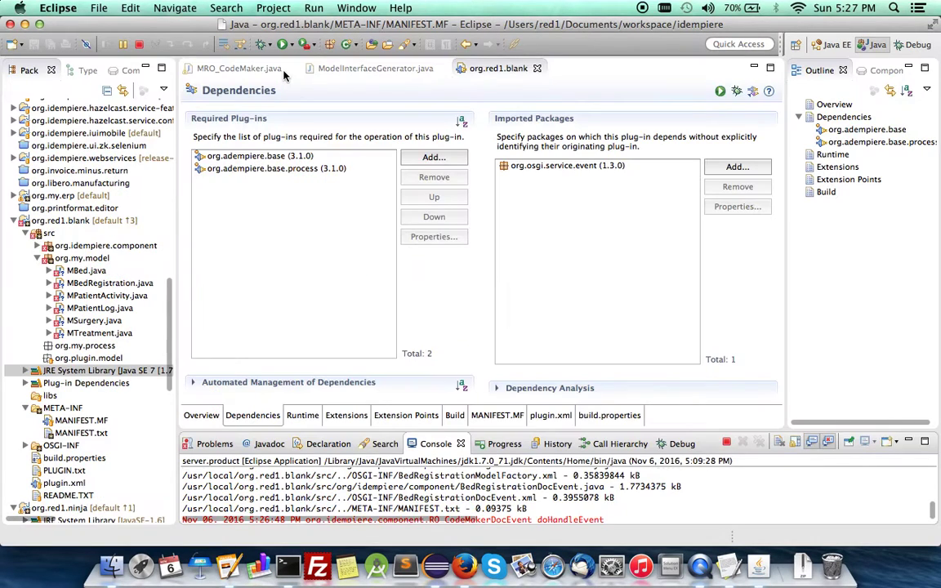
Switch to iDempiere and set every Hospital Code Maker record to Active, from PatientActivity through BedRegistration
{"action": "left_click", "coordinate": [465, 566]}
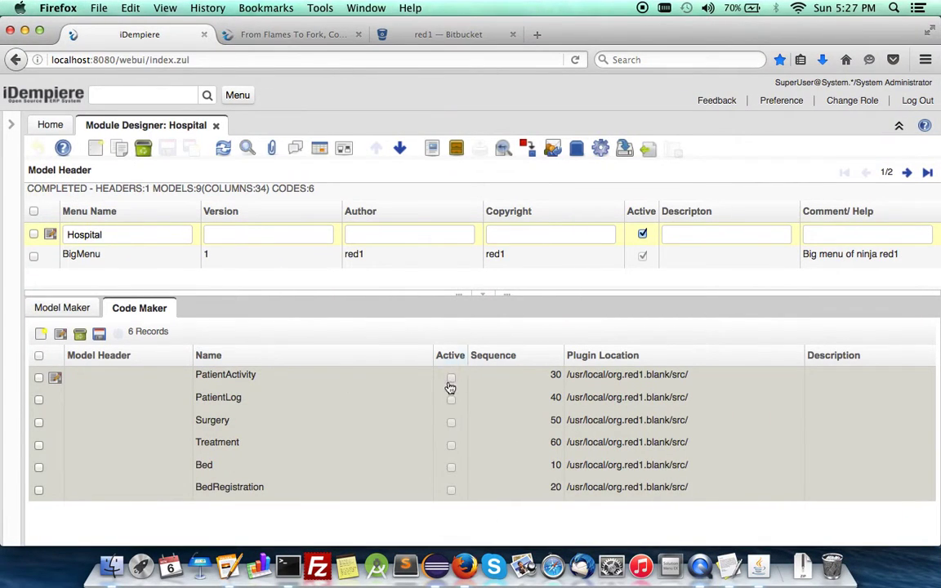
{"action": "left_click", "coordinate": [56, 380]}
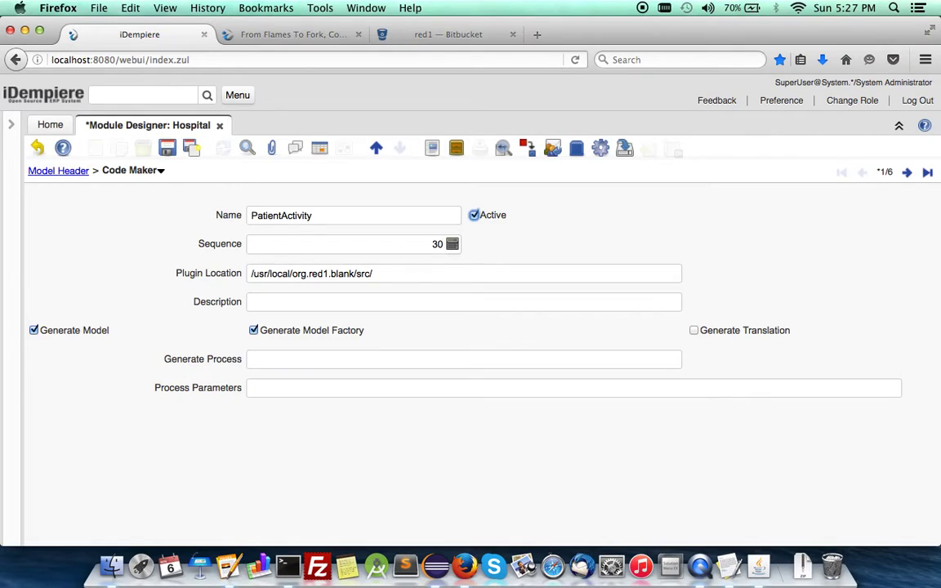
{"action": "key", "text": "alt+Down"}
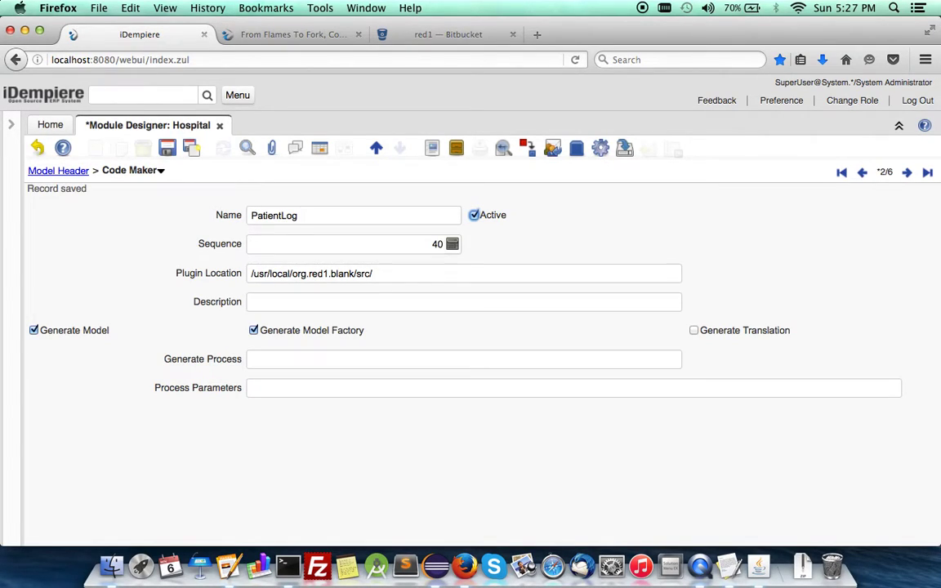
{"action": "key", "text": "alt+Down"}
{"action": "key", "text": "alt+Down"}
{"action": "key", "text": "alt+Down"}
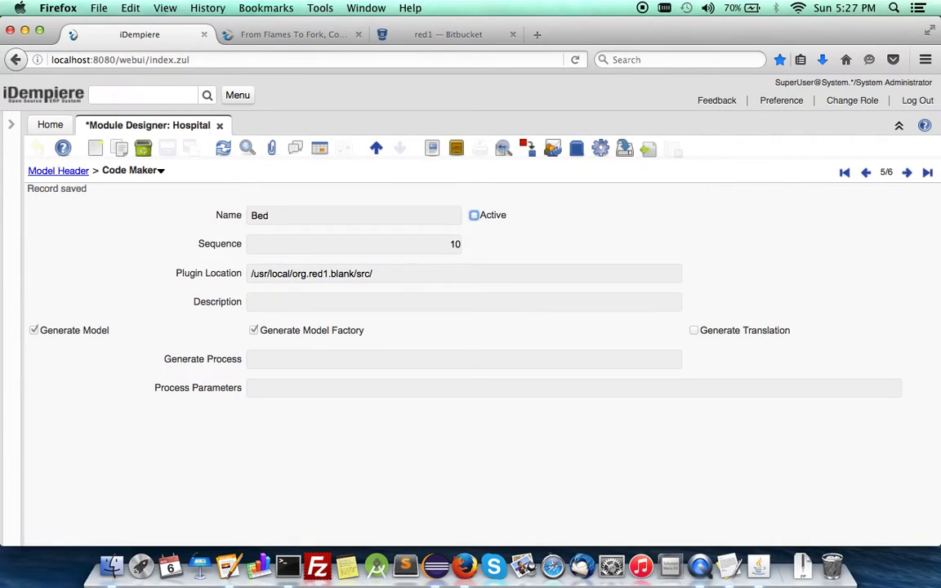
{"action": "key", "text": "alt+Down"}
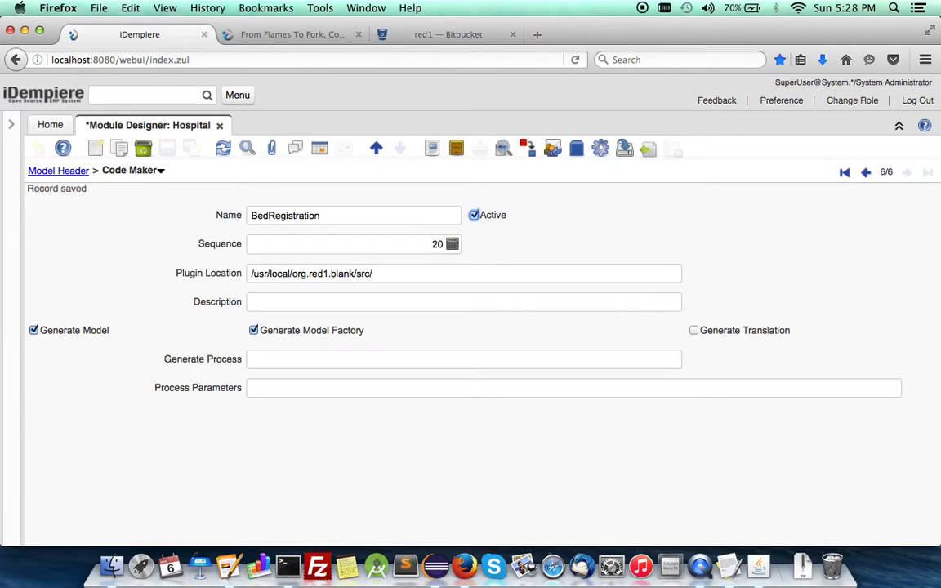
Go back through the Code Maker records to the Model Header and run Generate Module for Hospital with default options
{"action": "key", "text": "alt+Up"}
{"action": "key", "text": "alt+Up"}
{"action": "key", "text": "alt+Up"}
{"action": "key", "text": "alt+Up"}
{"action": "key", "text": "alt+Up"}
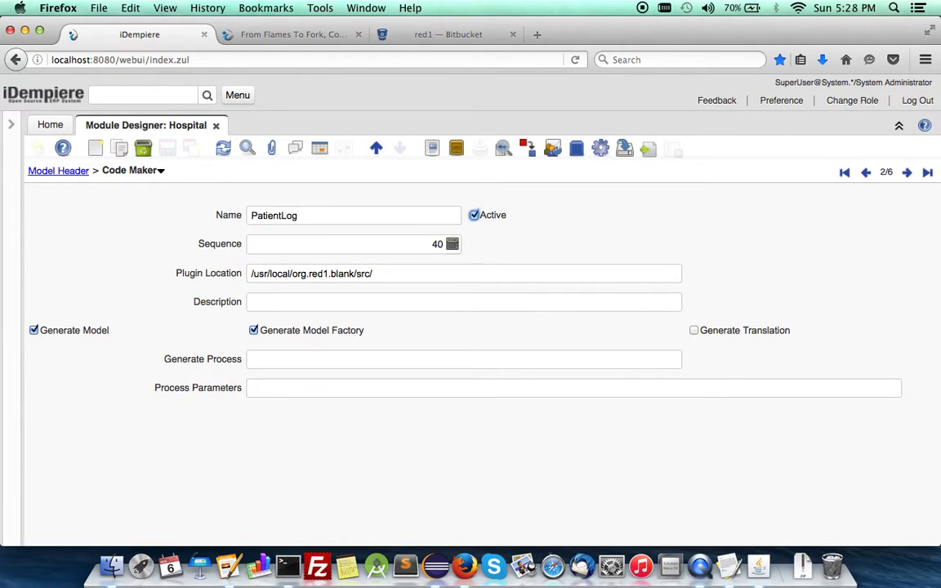
{"action": "left_click", "coordinate": [58, 172]}
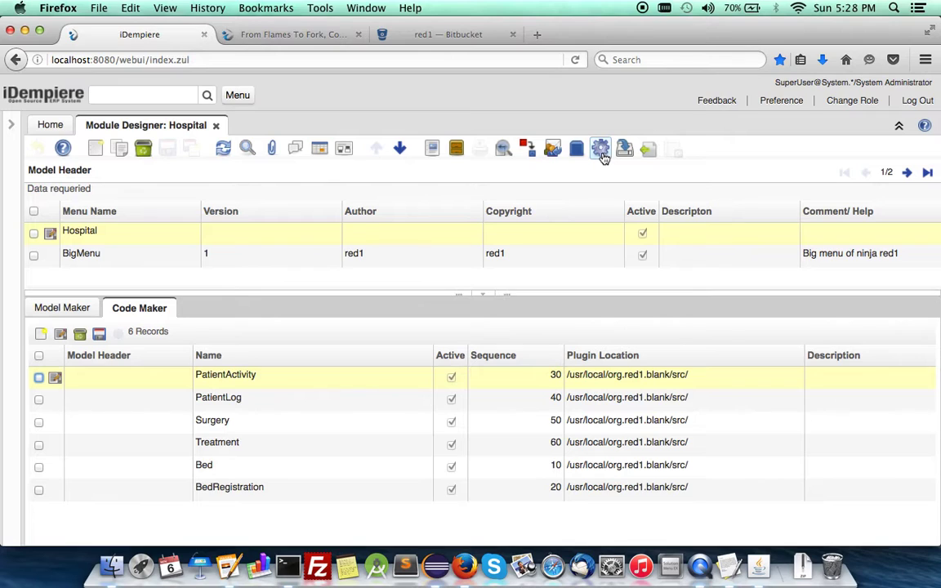
{"action": "left_click", "coordinate": [601, 152]}
{"action": "left_click", "coordinate": [555, 180]}
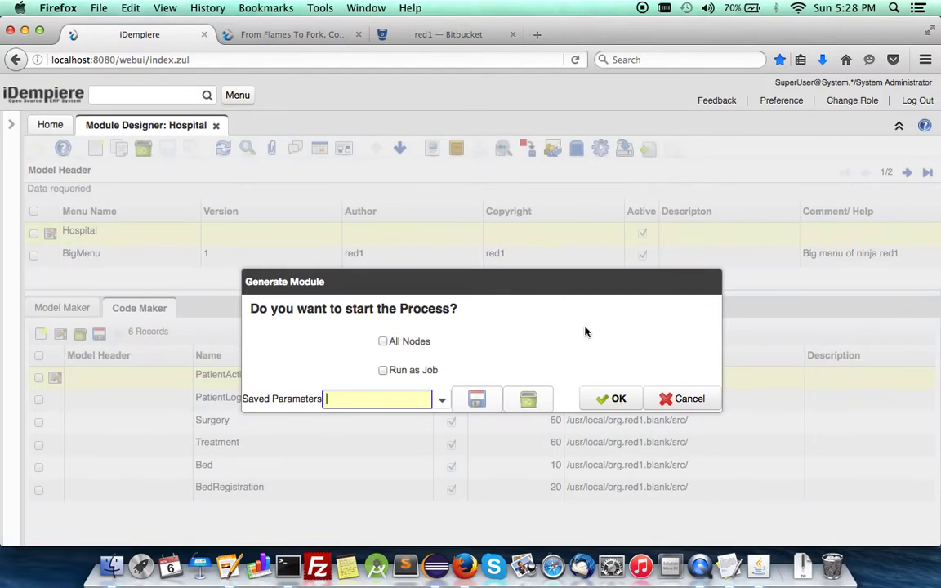
{"action": "left_click", "coordinate": [611, 399]}
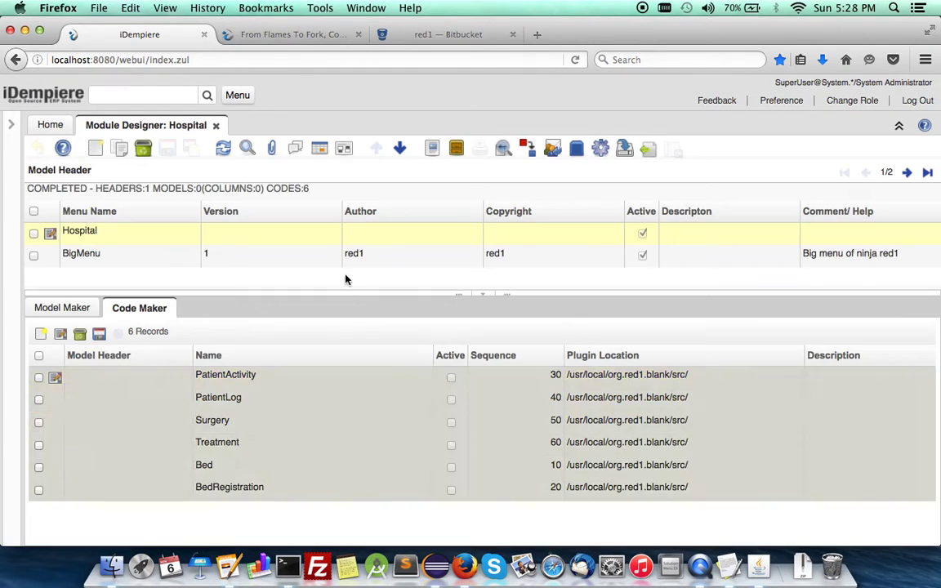
Switch to Eclipse and refresh org.red1.blank to load the newly generated interface and base model classes
{"action": "left_click", "coordinate": [435, 565]}
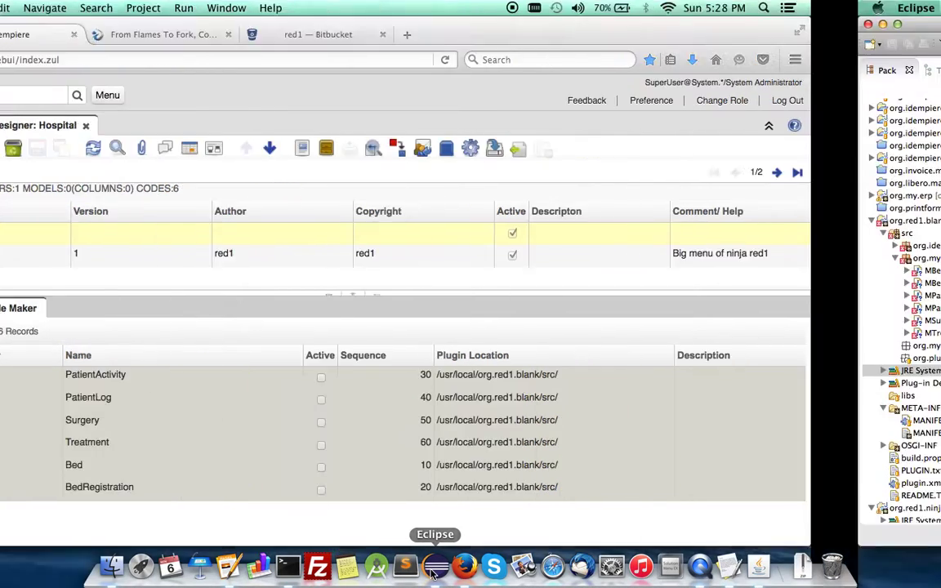
{"action": "left_click", "coordinate": [52, 221]}
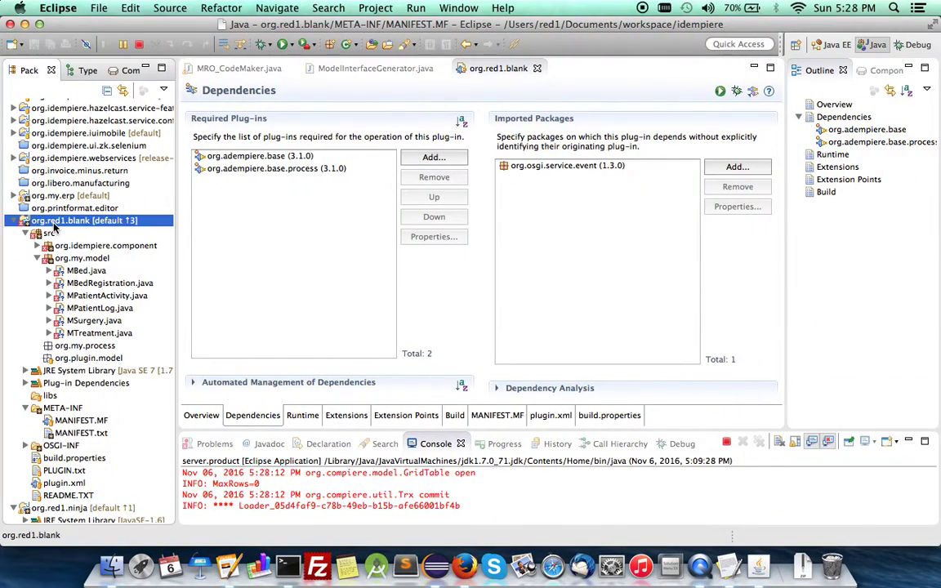
{"action": "right_click", "coordinate": [52, 221]}
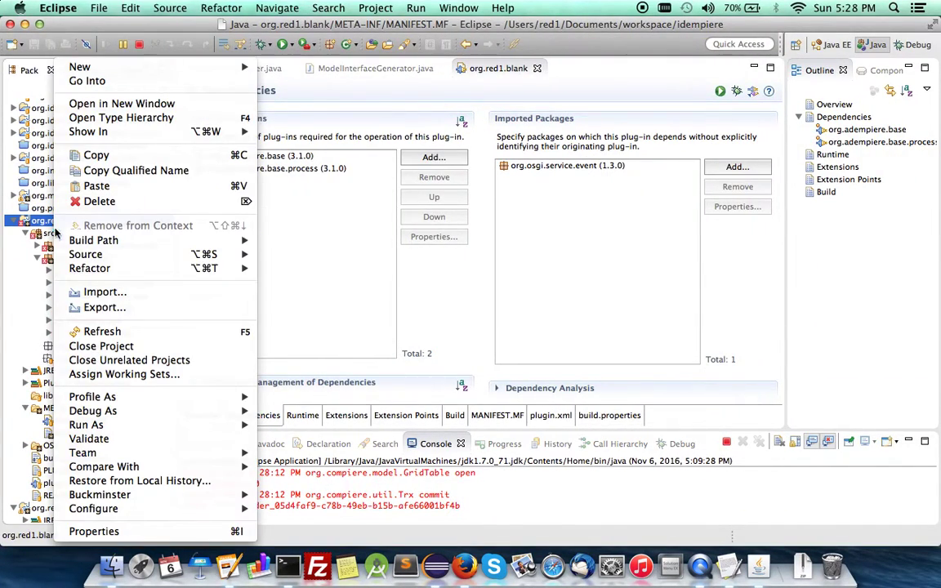
{"action": "left_click", "coordinate": [102, 332]}
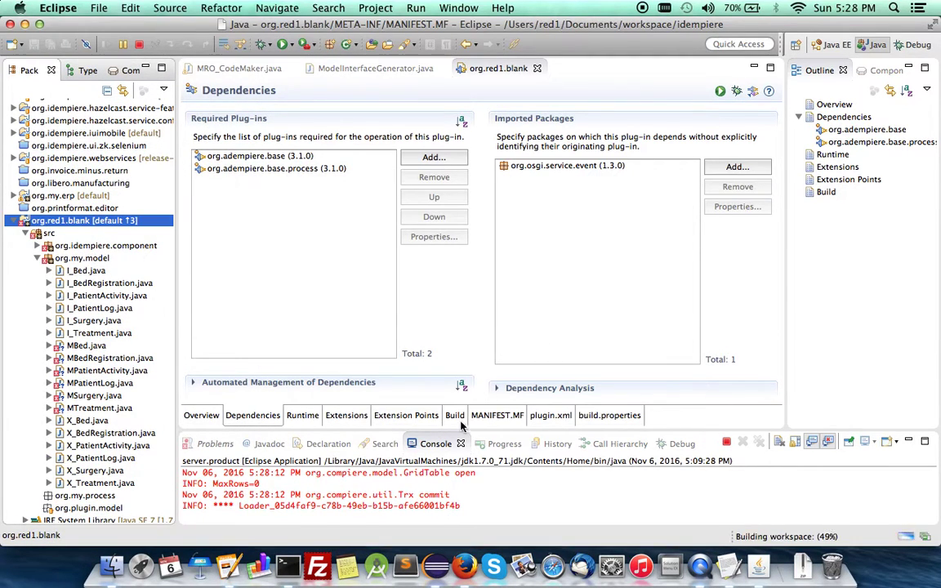
Look through the org.red1.blank packages alongside the enlarged Console log, returning to iDempiere in Firefox when done
{"action": "left_click_drag", "start_coordinate": [449, 430], "coordinate": [449, 298]}
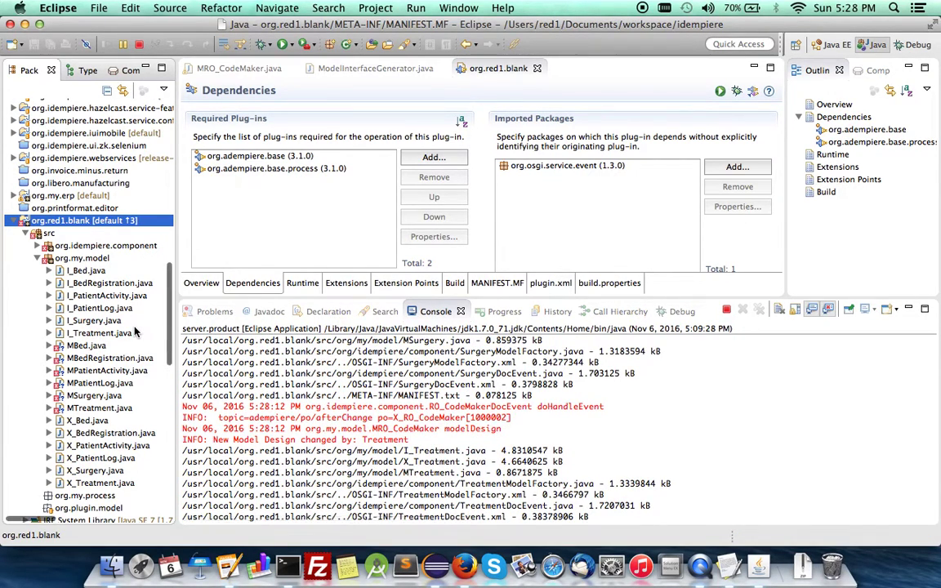
{"action": "scroll", "coordinate": [137, 330], "scroll_direction": "down", "scroll_amount": 4}
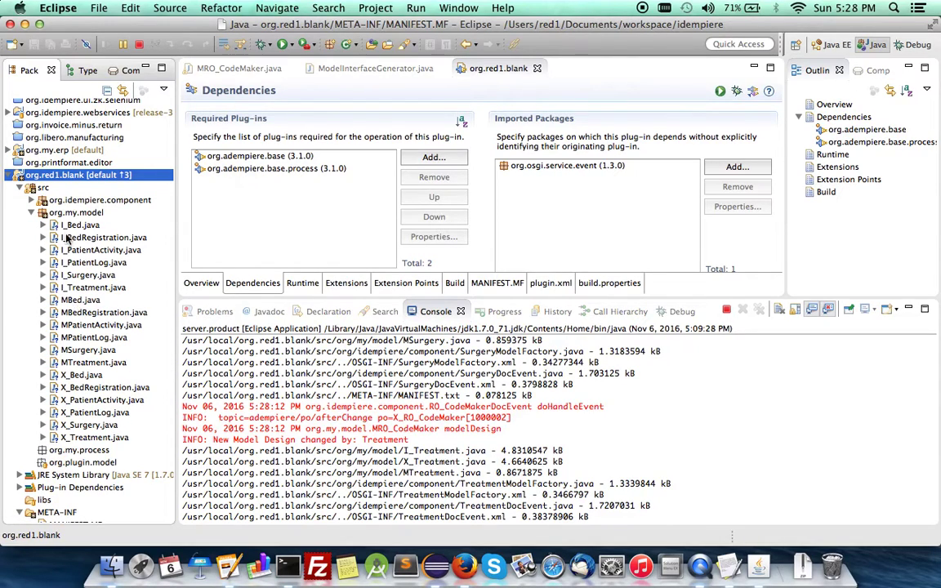
{"action": "left_click", "coordinate": [31, 212]}
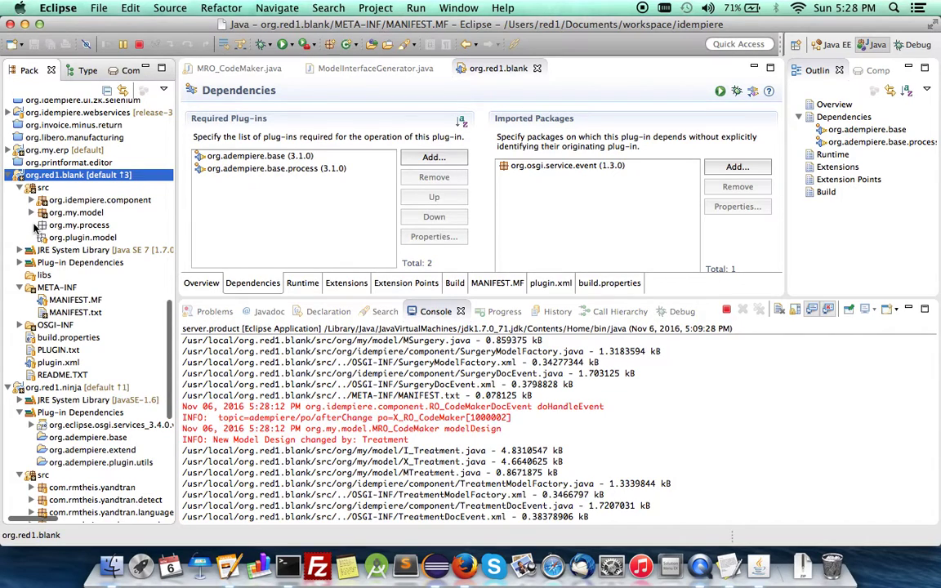
{"action": "scroll", "coordinate": [37, 227], "scroll_direction": "up", "scroll_amount": 5}
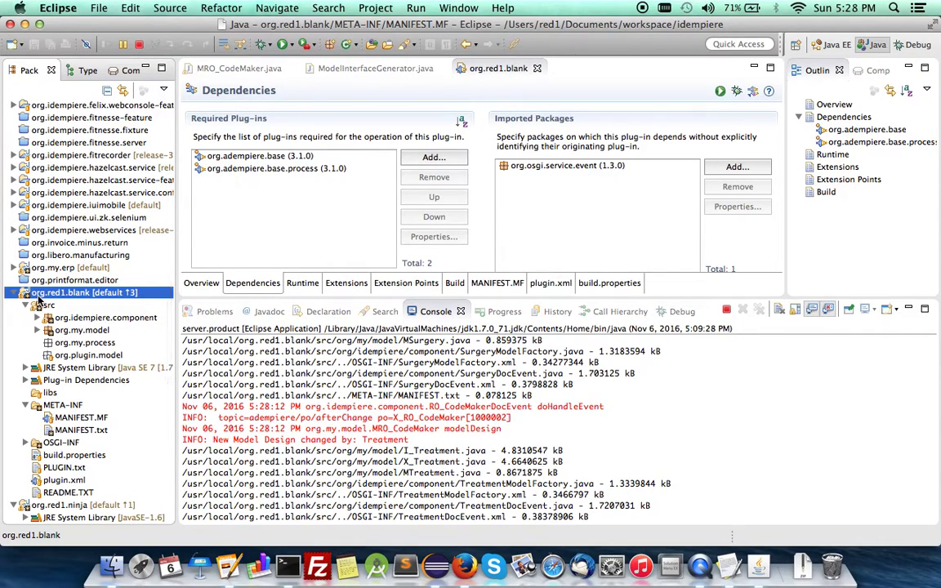
{"action": "left_click", "coordinate": [16, 294]}
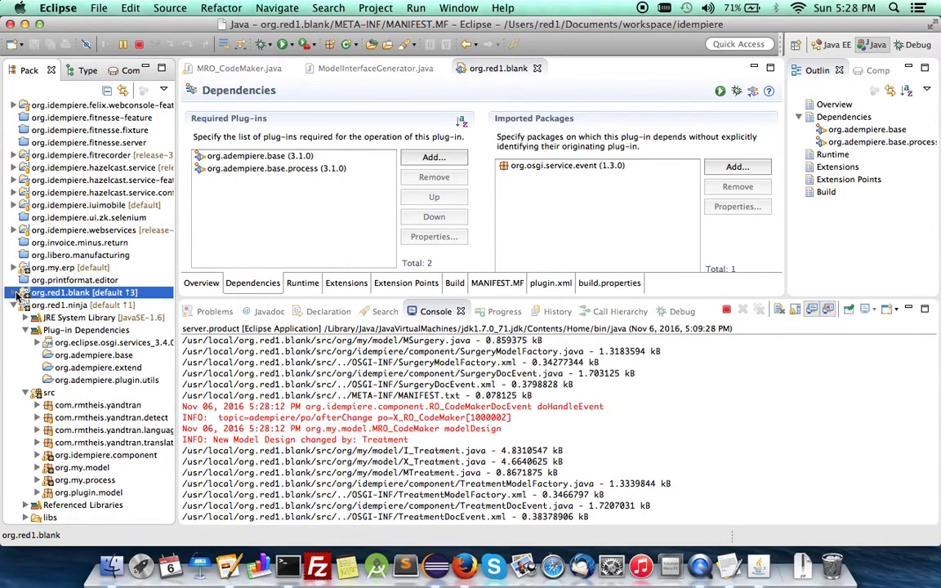
{"action": "left_click", "coordinate": [17, 294]}
{"action": "scroll", "coordinate": [81, 327], "scroll_direction": "down", "scroll_amount": 5}
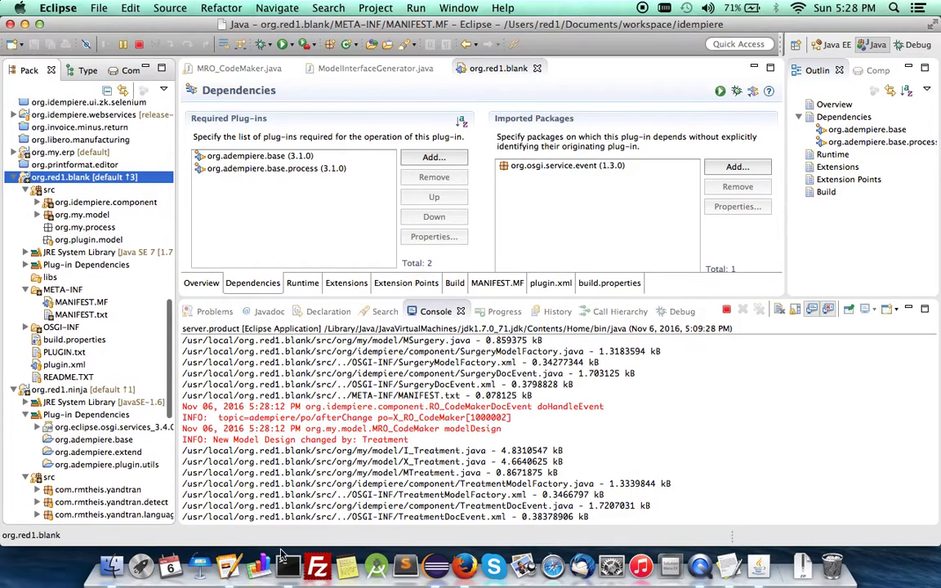
{"action": "left_click", "coordinate": [405, 564]}
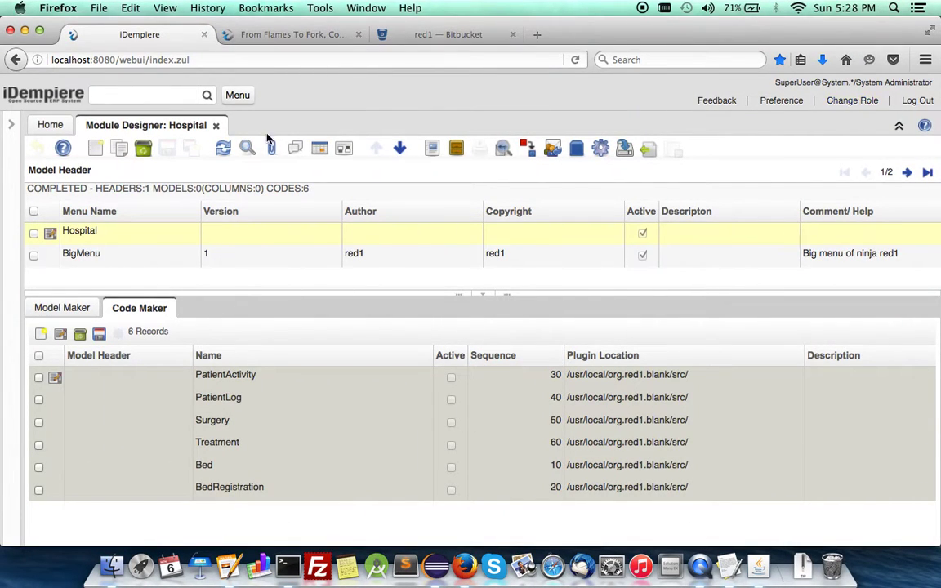
Run Generate Module for the BigMenu model header with default options
{"action": "left_click", "coordinate": [81, 254]}
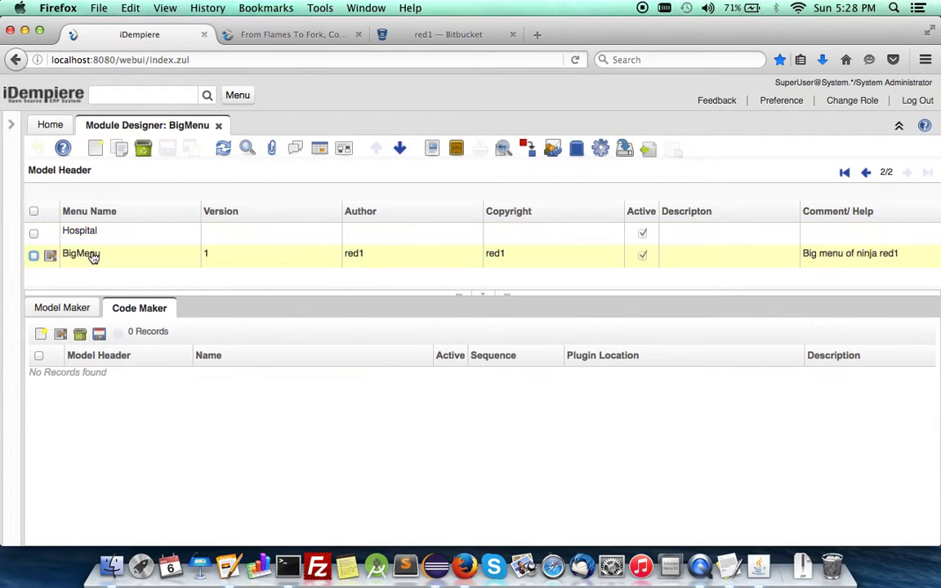
{"action": "left_click", "coordinate": [603, 150]}
{"action": "left_click", "coordinate": [629, 186]}
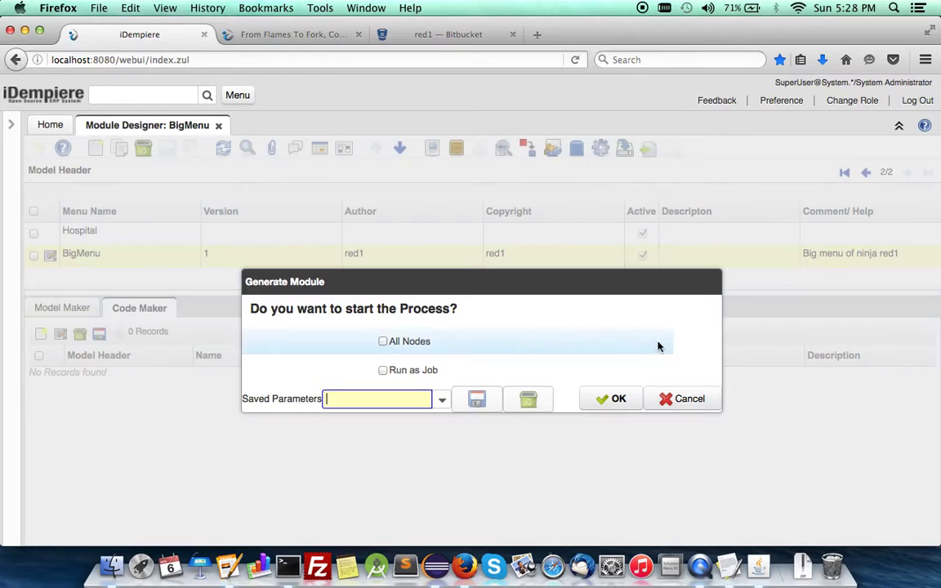
{"action": "left_click", "coordinate": [618, 400]}
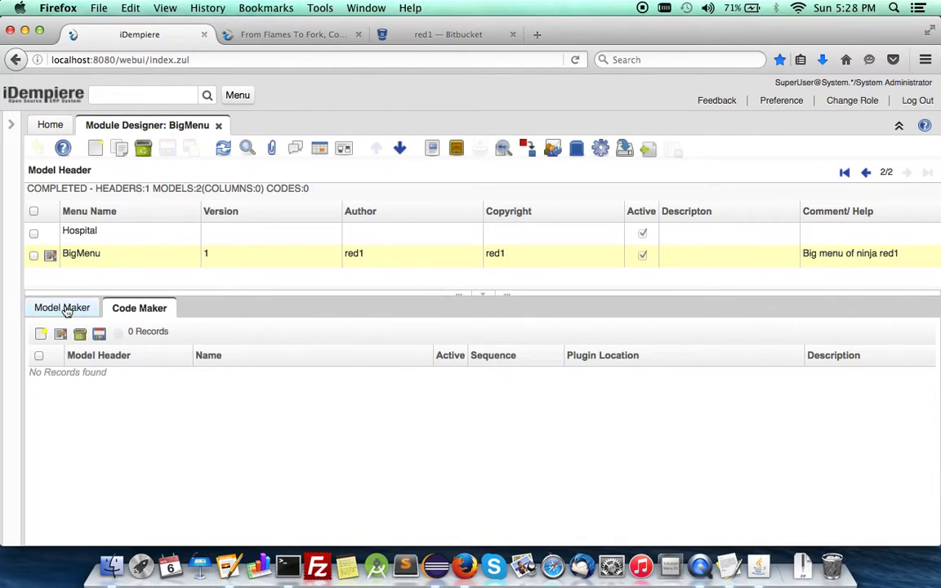
Review the Model Maker records of BigMenu and Hospital, narrowing the Name and Callout columns to read column sets, callouts and workflow
{"action": "left_click", "coordinate": [67, 311]}
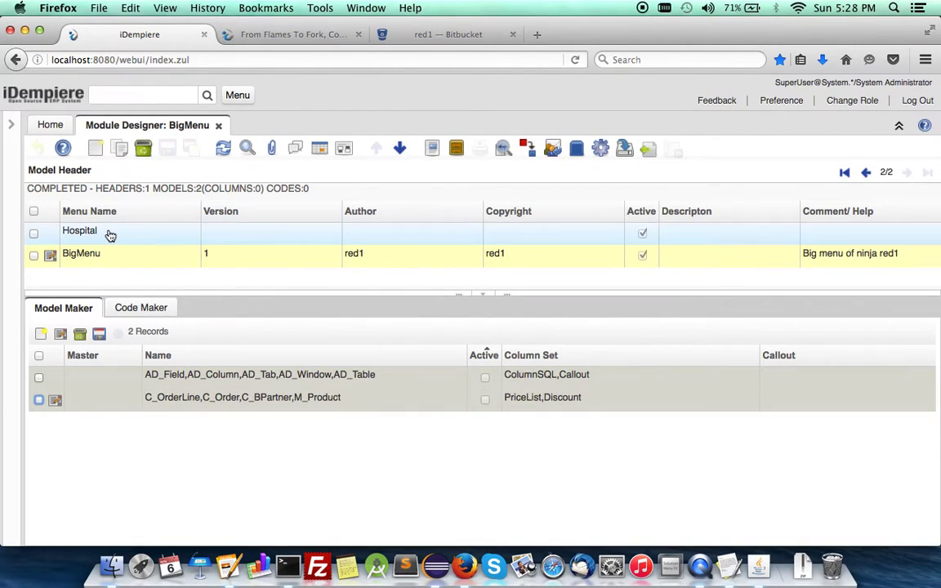
{"action": "left_click", "coordinate": [12, 122]}
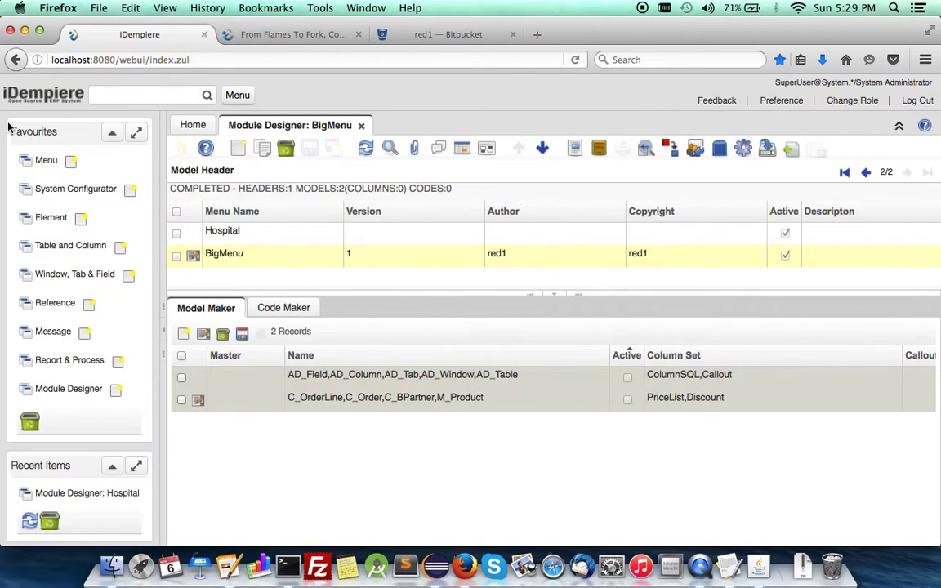
{"action": "left_click", "coordinate": [247, 233]}
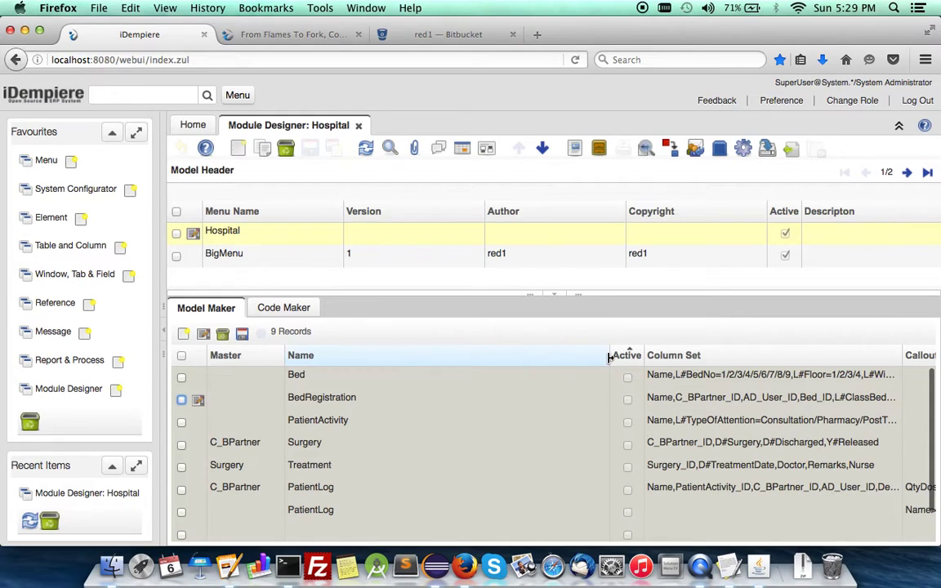
{"action": "left_click_drag", "start_coordinate": [608, 355], "coordinate": [409, 355]}
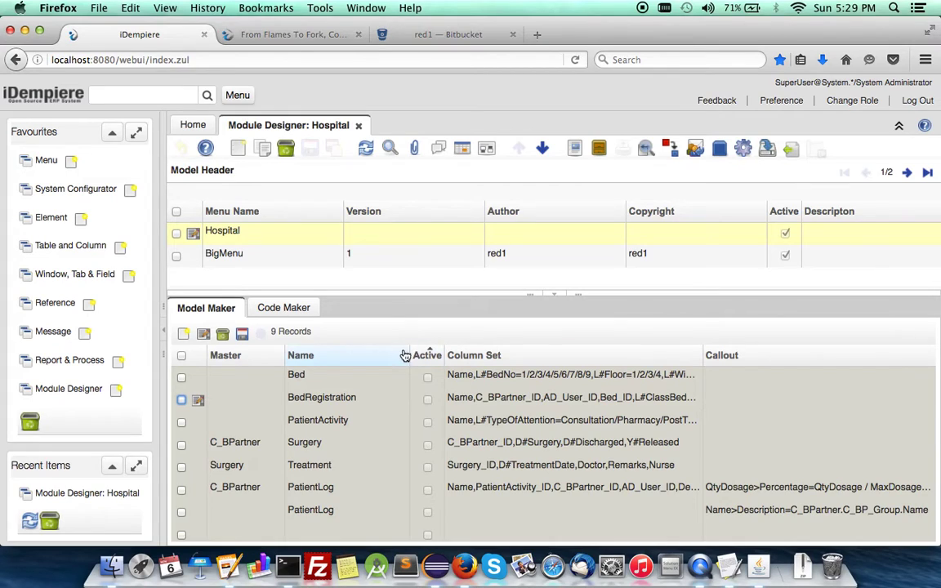
{"action": "left_click_drag", "start_coordinate": [409, 351], "coordinate": [373, 352]}
{"action": "scroll", "coordinate": [404, 413], "scroll_direction": "down", "scroll_amount": 1}
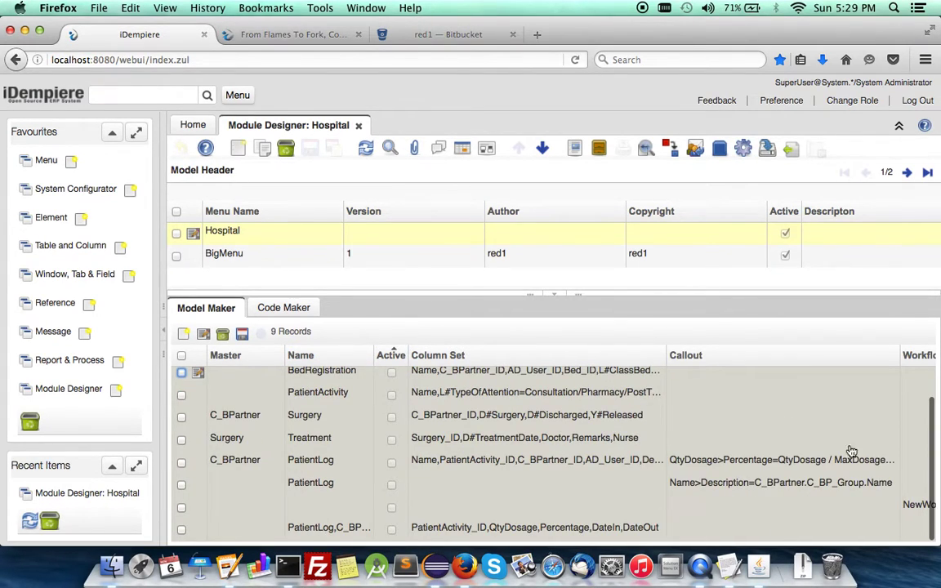
{"action": "left_click_drag", "start_coordinate": [900, 357], "coordinate": [817, 359]}
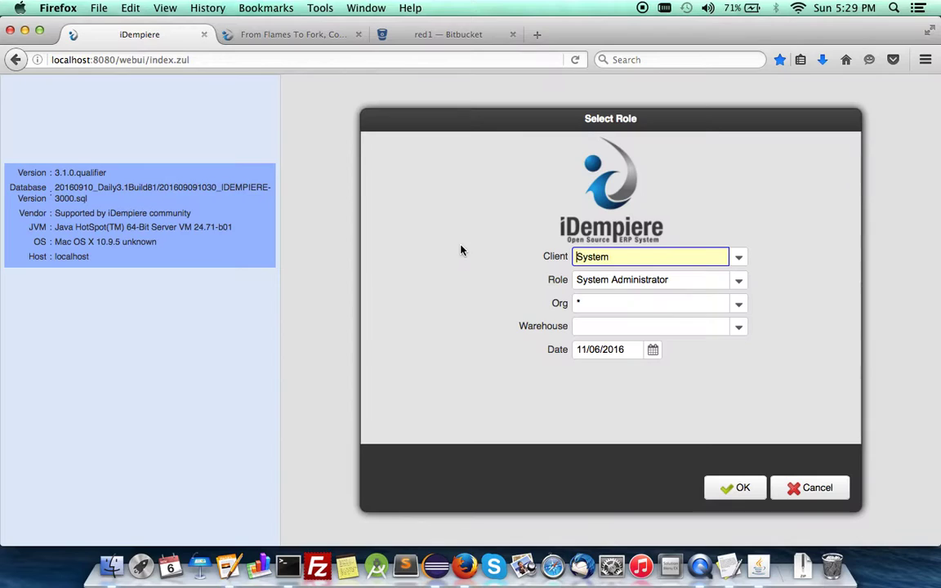
Change the session to client GardenWorld with role GardenWorld Admin, organization HQ and HQ Warehouse
{"action": "left_click", "coordinate": [739, 256]}
{"action": "left_click", "coordinate": [653, 275]}
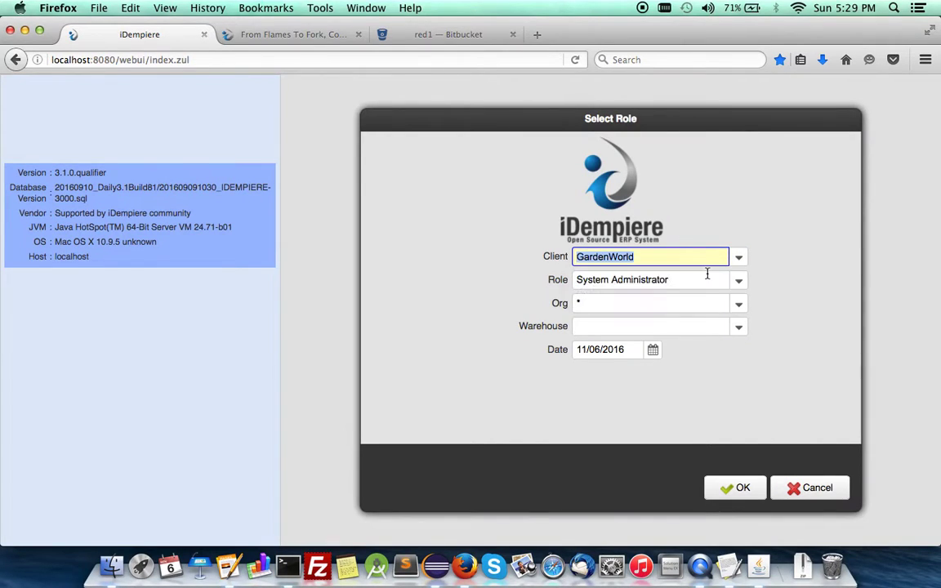
{"action": "left_click", "coordinate": [740, 305]}
{"action": "left_click", "coordinate": [658, 371]}
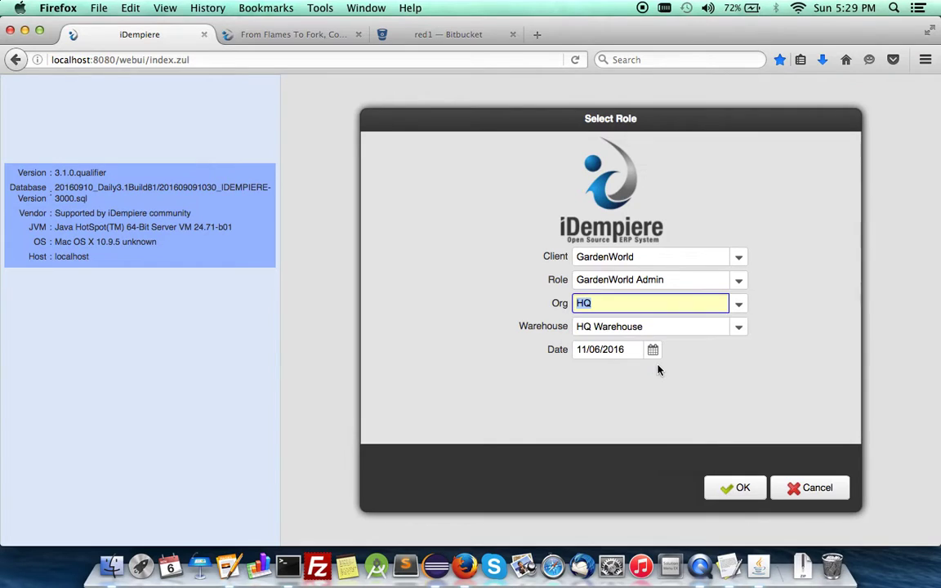
{"action": "left_click", "coordinate": [724, 490]}
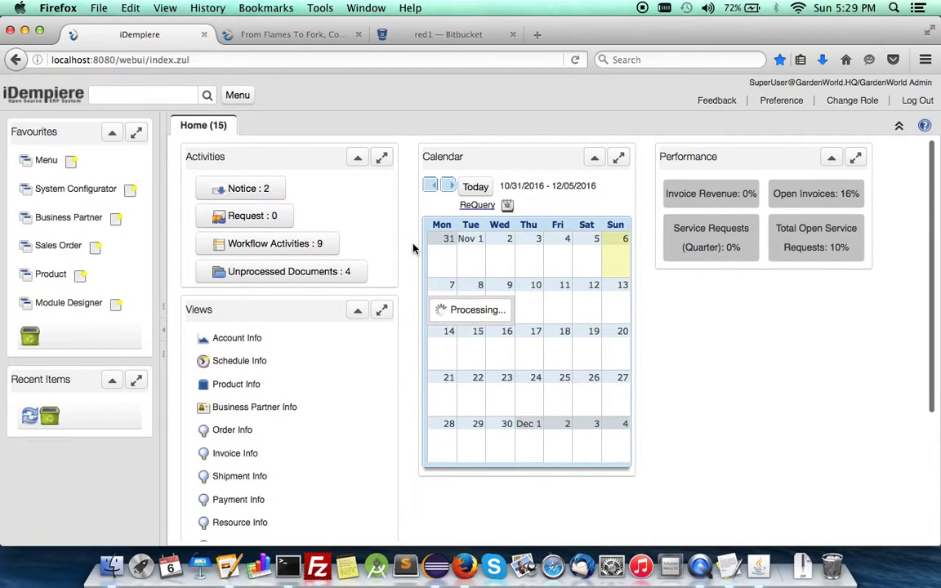
Run Role Access Update for the GardenWorld client and log in again with the remembered account
{"action": "left_click", "coordinate": [175, 98]}
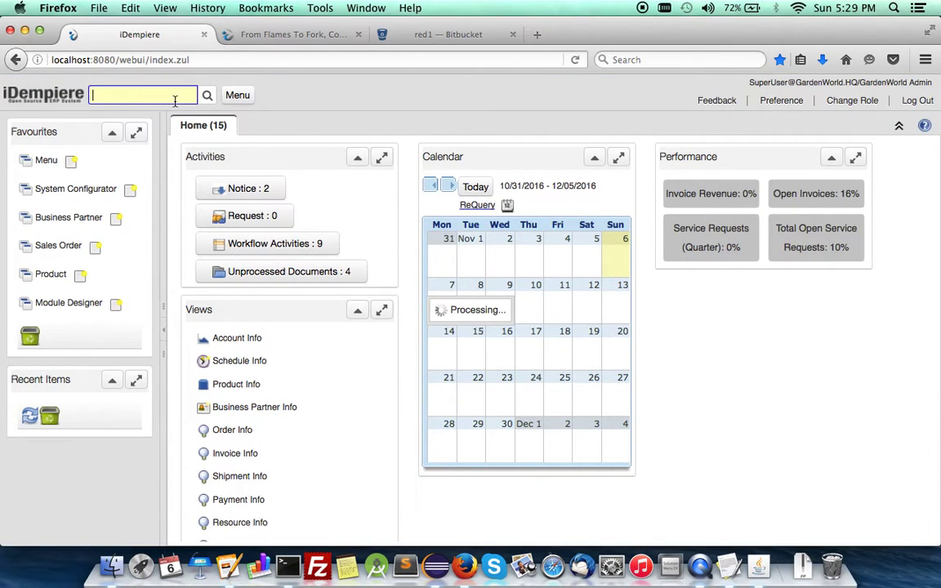
{"action": "type", "text": "role acc"}
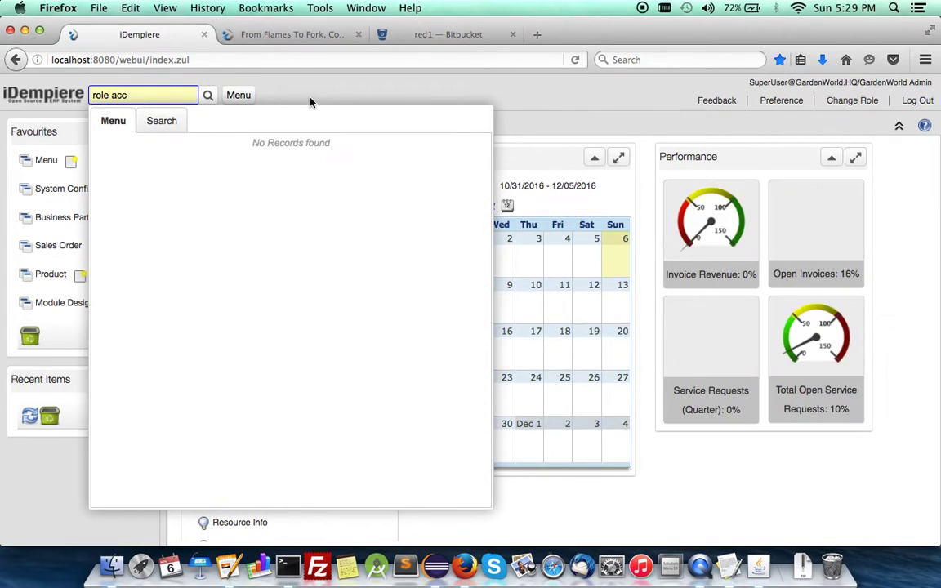
{"action": "left_click", "coordinate": [146, 155]}
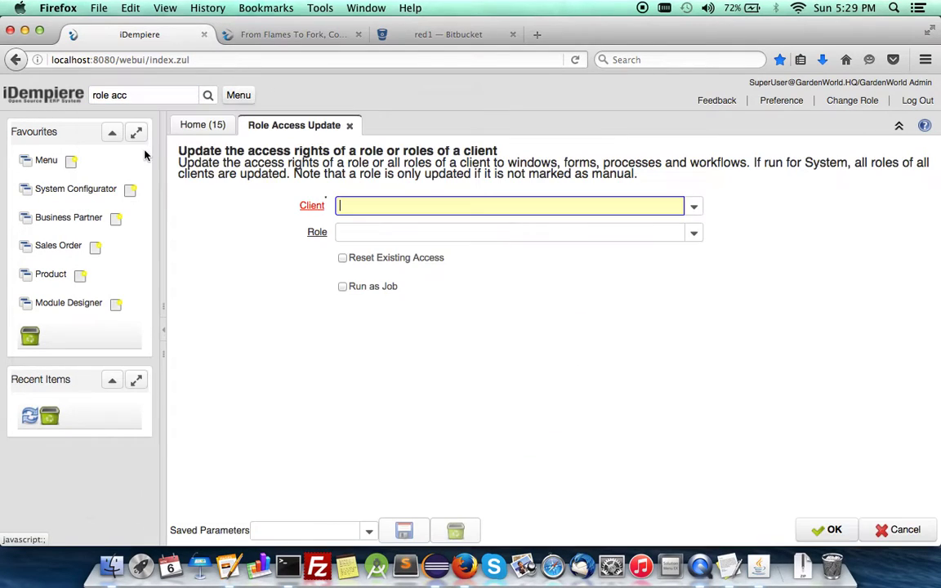
{"action": "left_click", "coordinate": [692, 208]}
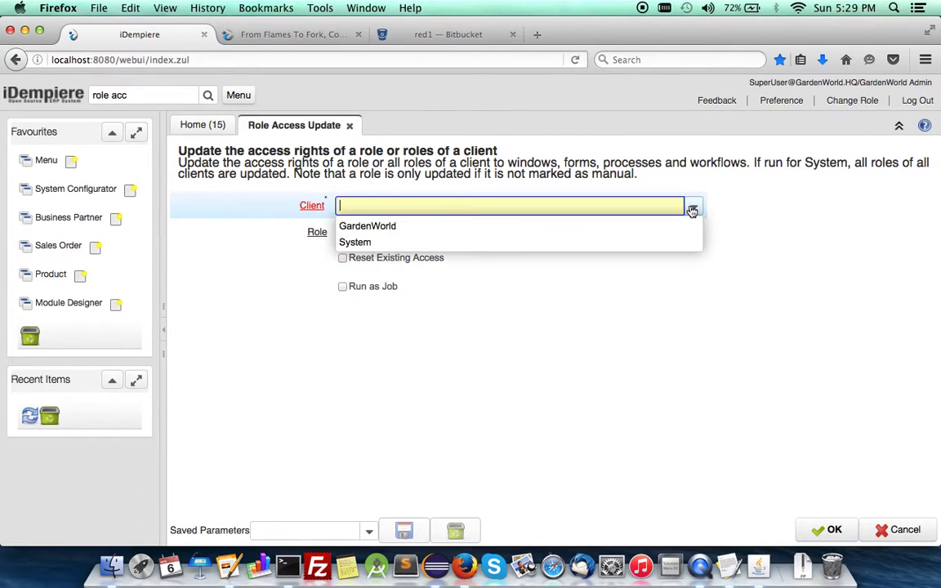
{"action": "left_click", "coordinate": [546, 227]}
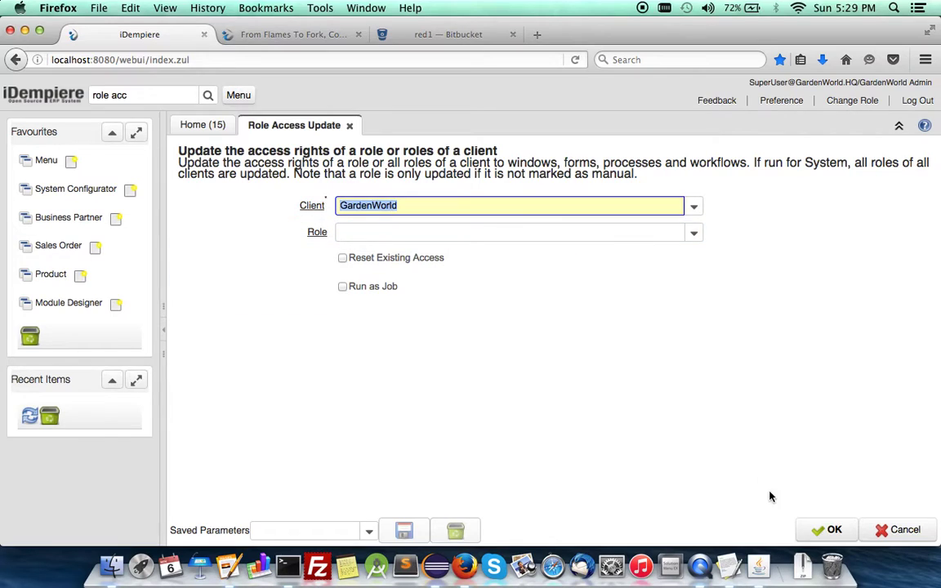
{"action": "left_click", "coordinate": [833, 531]}
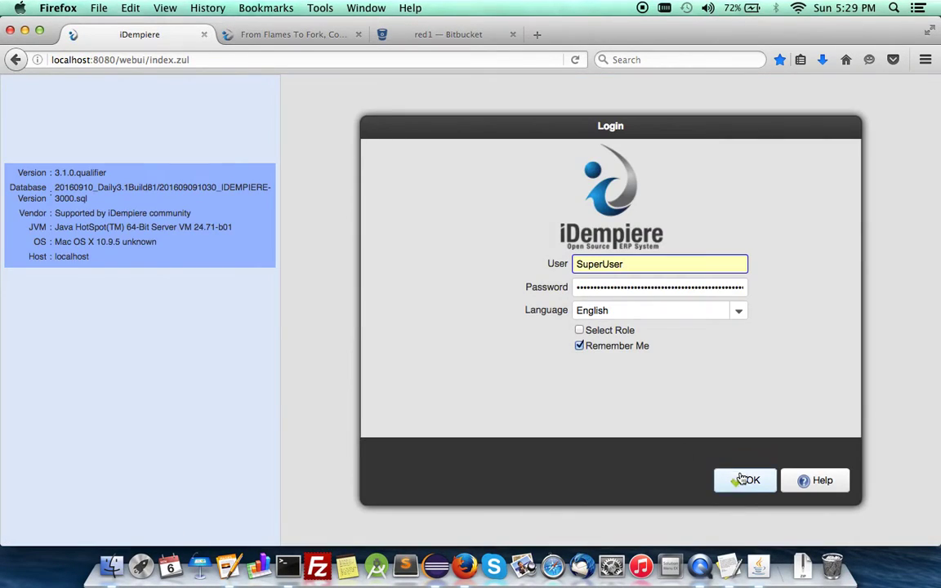
{"action": "left_click", "coordinate": [741, 484]}
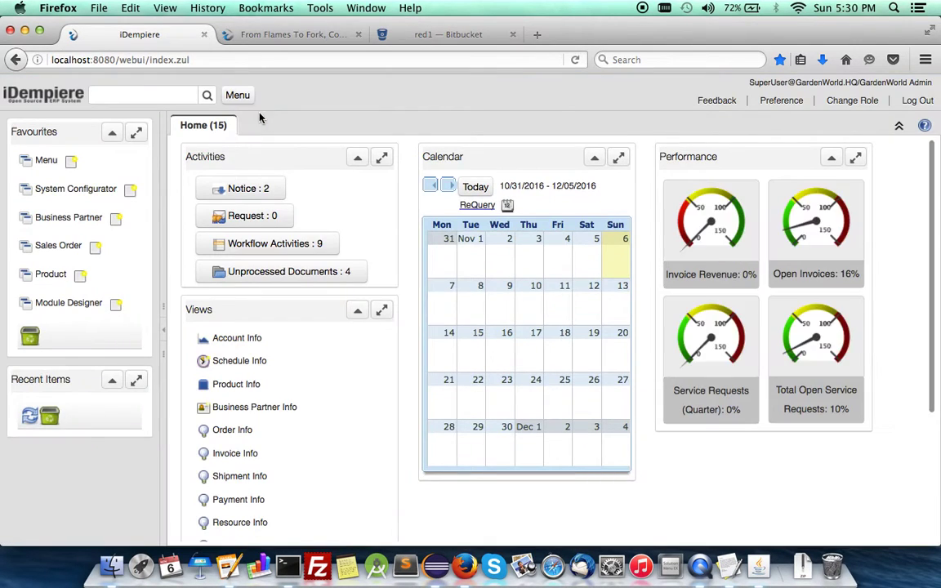
Inspect the generated Hospital menu entries and its NewWorkFlow diagram, closing the diagram and collapsing the Hospital branch when done
{"action": "left_click", "coordinate": [236, 96]}
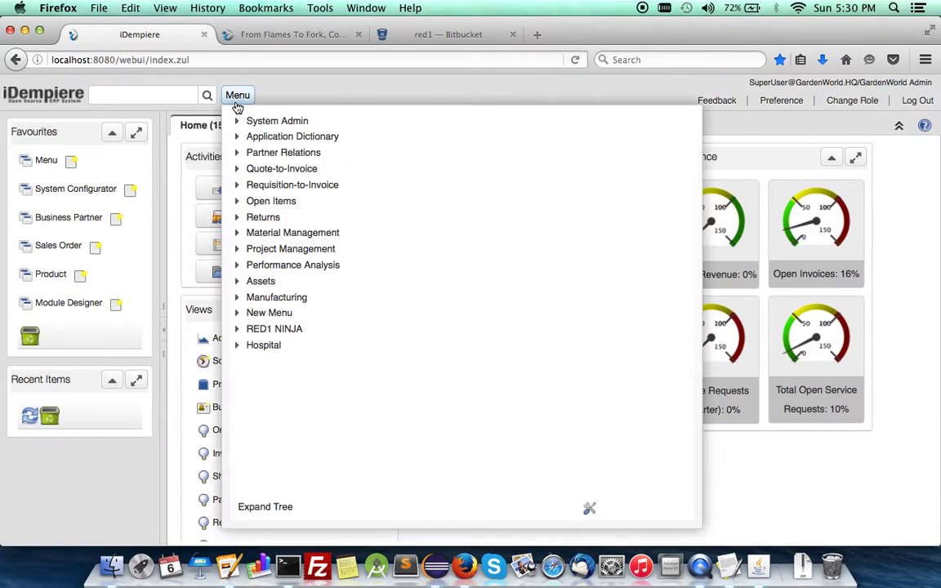
{"action": "left_click", "coordinate": [238, 346]}
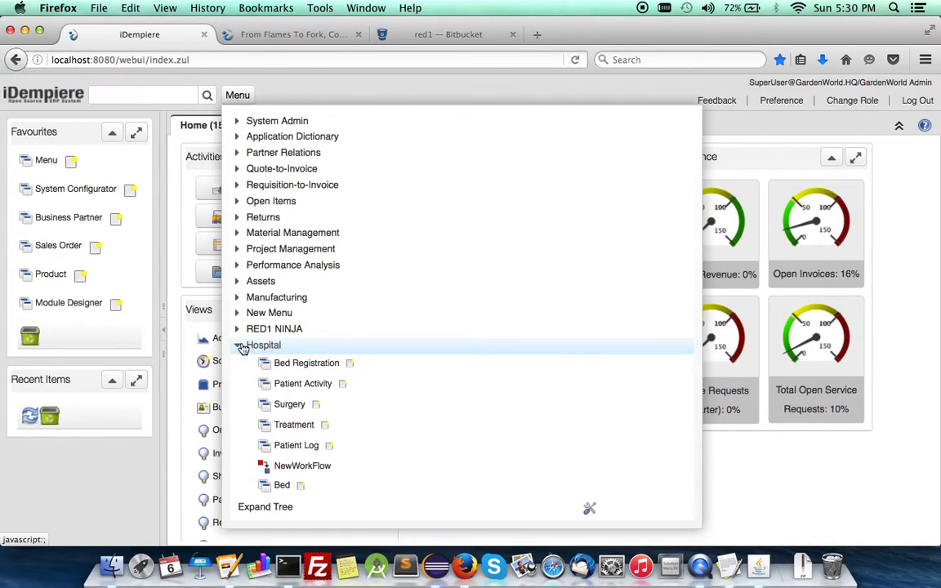
{"action": "left_click", "coordinate": [240, 346]}
{"action": "left_click", "coordinate": [245, 350]}
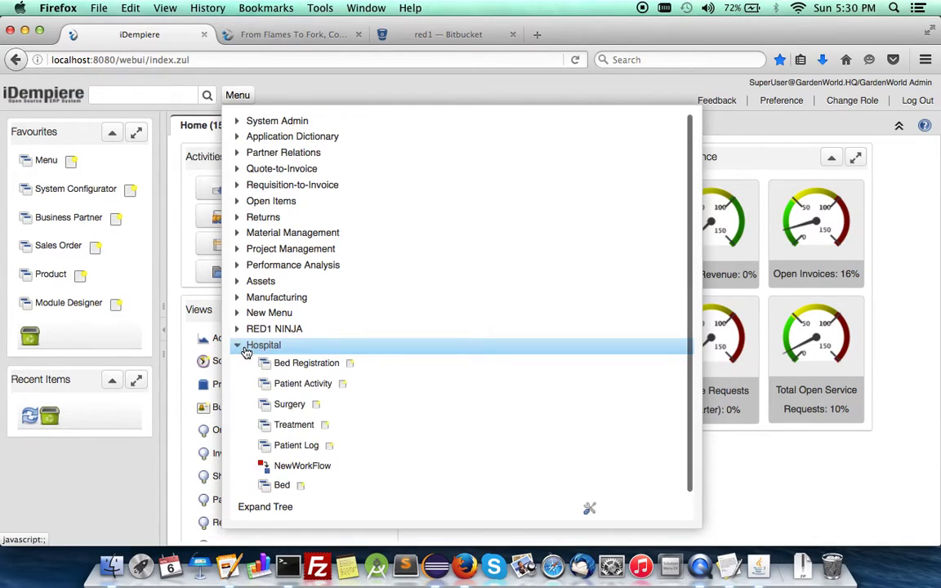
{"action": "left_click", "coordinate": [293, 466]}
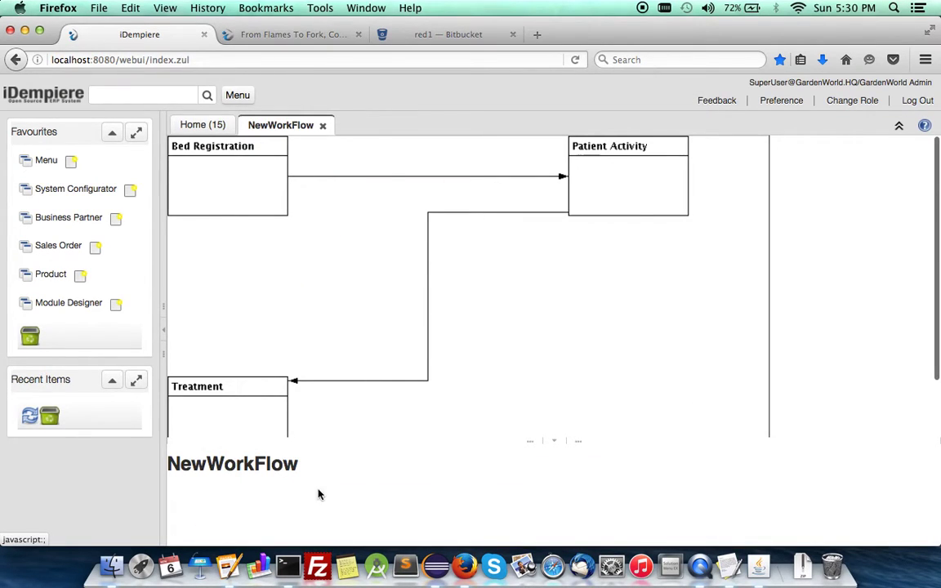
{"action": "left_click", "coordinate": [324, 127]}
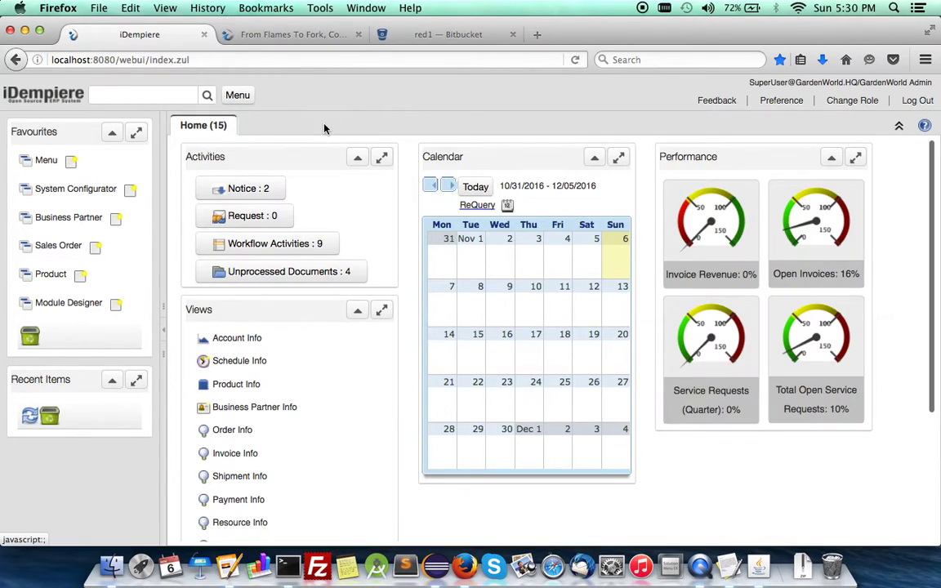
{"action": "left_click", "coordinate": [238, 97]}
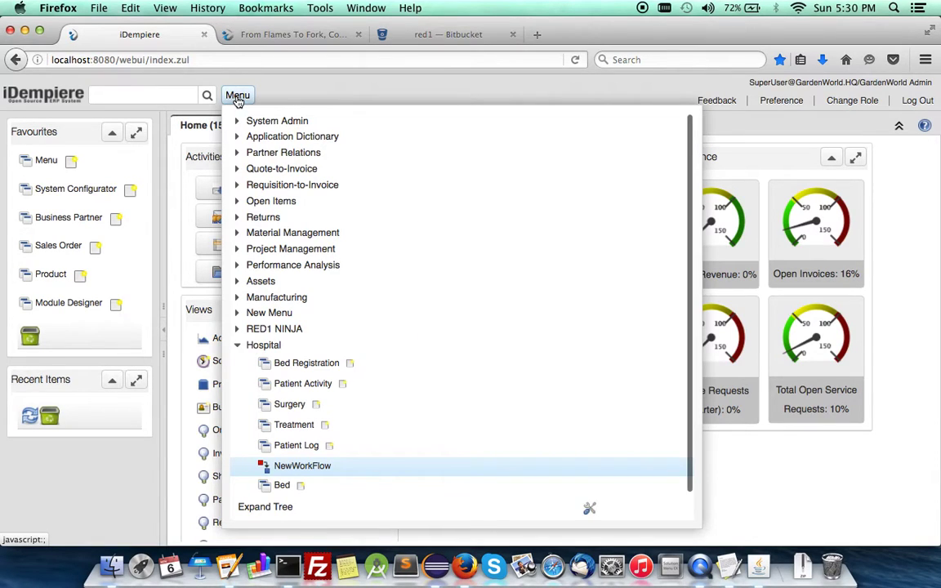
{"action": "left_click", "coordinate": [237, 347]}
{"action": "left_click", "coordinate": [154, 451]}
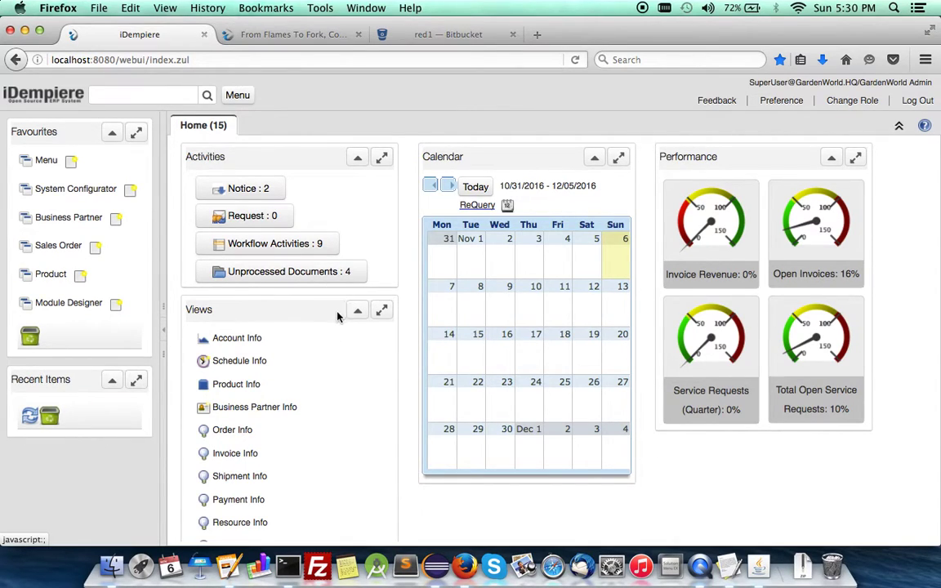
Query the AD_Field Info-Window with Window set to ASP Modules, closing it after viewing the results
{"action": "scroll", "coordinate": [344, 411], "scroll_direction": "down", "scroll_amount": 4}
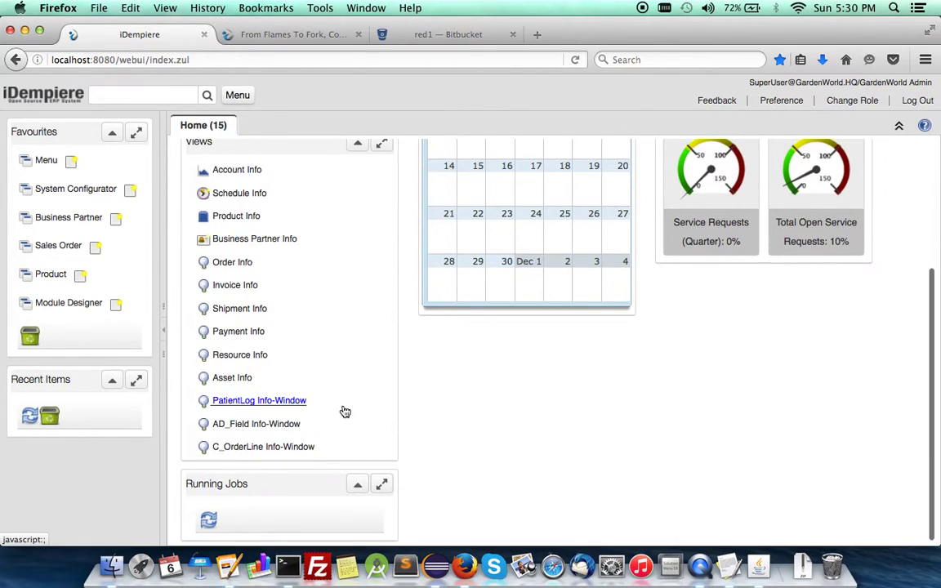
{"action": "left_click", "coordinate": [258, 425]}
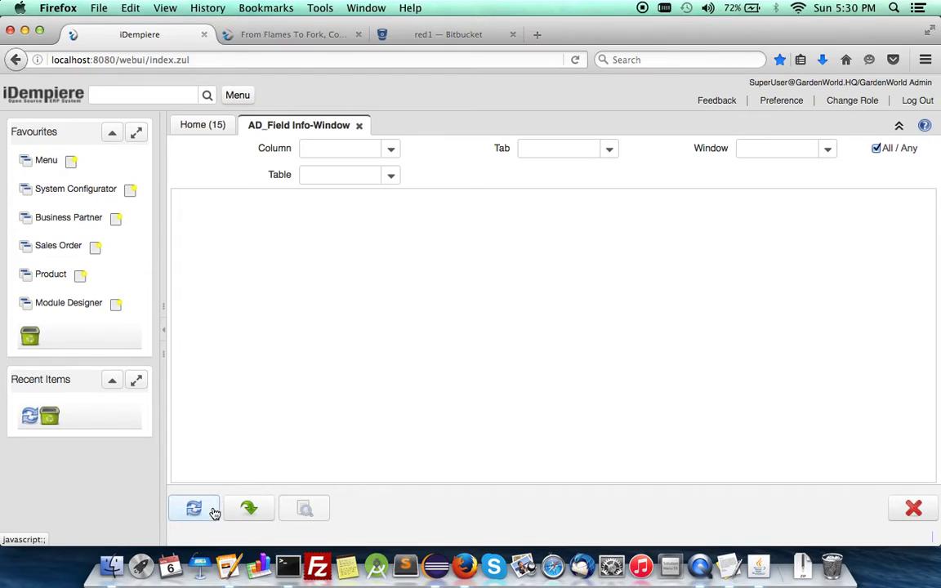
{"action": "left_click", "coordinate": [828, 149]}
{"action": "left_click", "coordinate": [773, 196]}
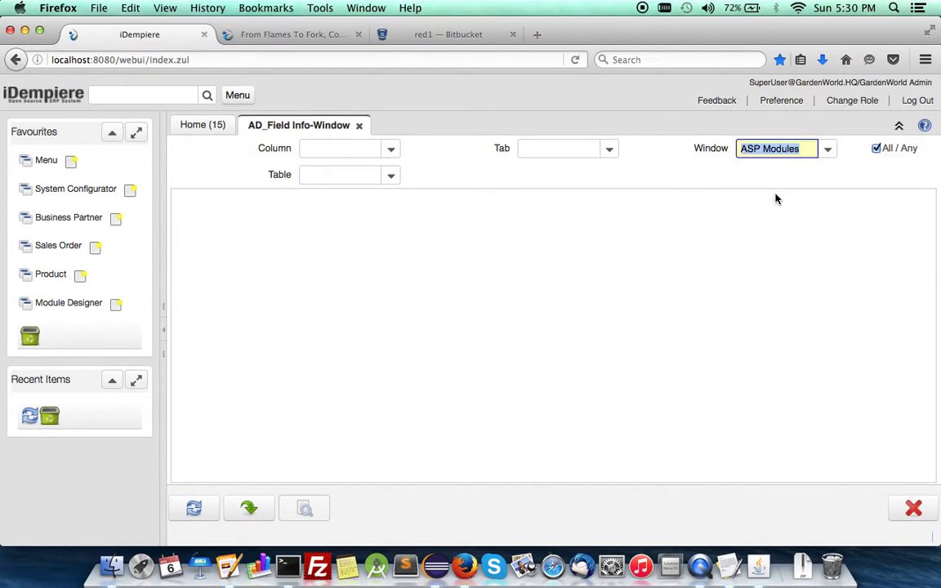
{"action": "left_click", "coordinate": [192, 506]}
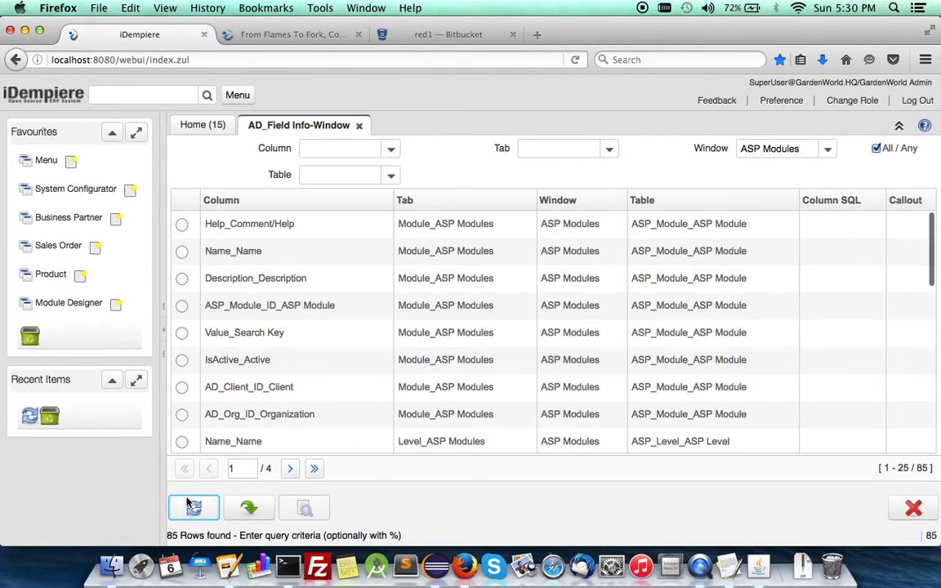
{"action": "left_click", "coordinate": [359, 126]}
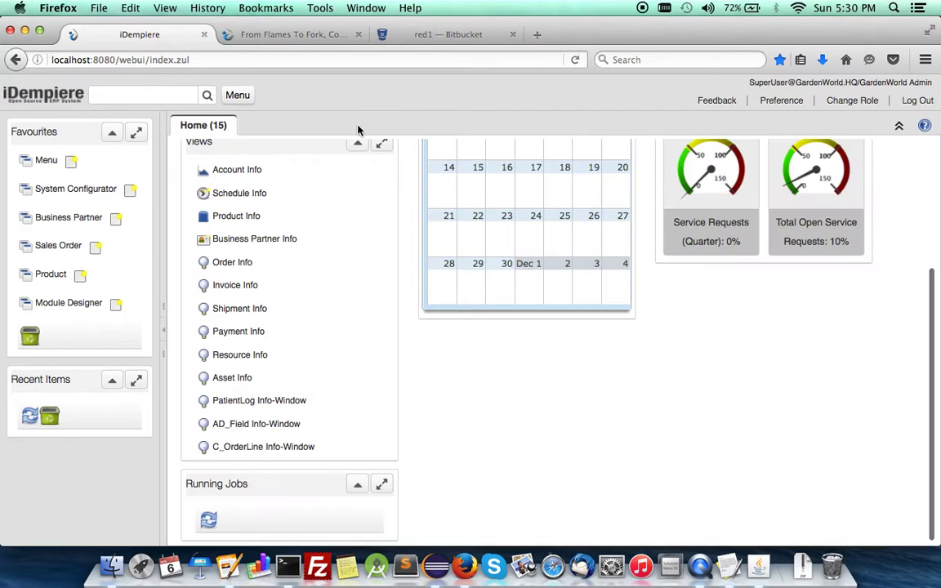
Query the C_OrderLine Info-Window without criteria and again with Product set to Oak_Oak Tree, closing it after viewing the results
{"action": "left_click", "coordinate": [210, 448]}
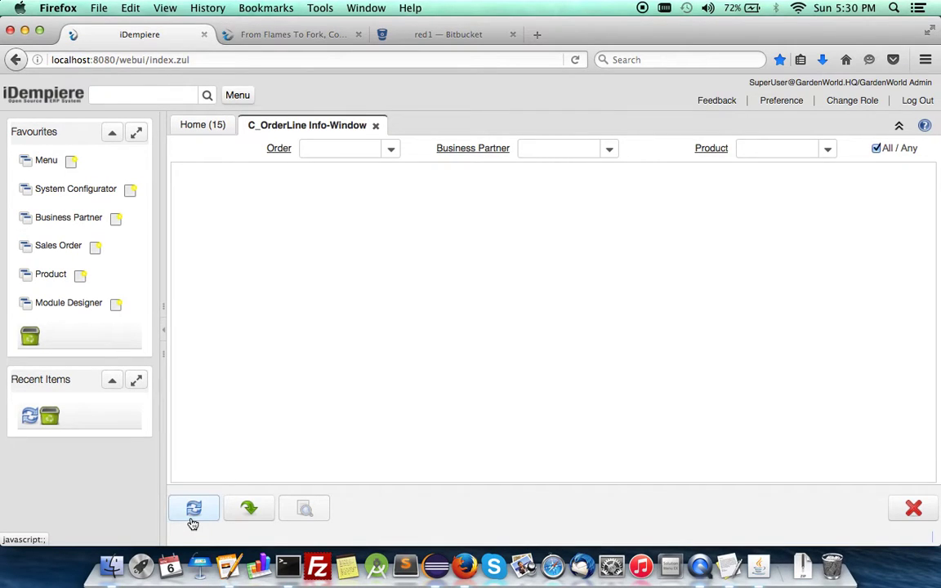
{"action": "left_click", "coordinate": [193, 513]}
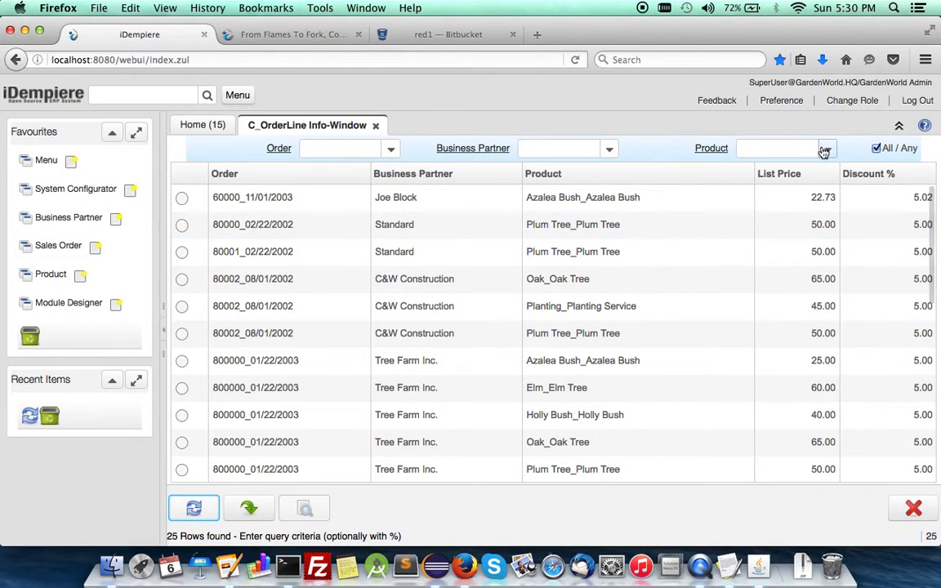
{"action": "left_click", "coordinate": [825, 149]}
{"action": "scroll", "coordinate": [722, 292], "scroll_direction": "down", "scroll_amount": 10}
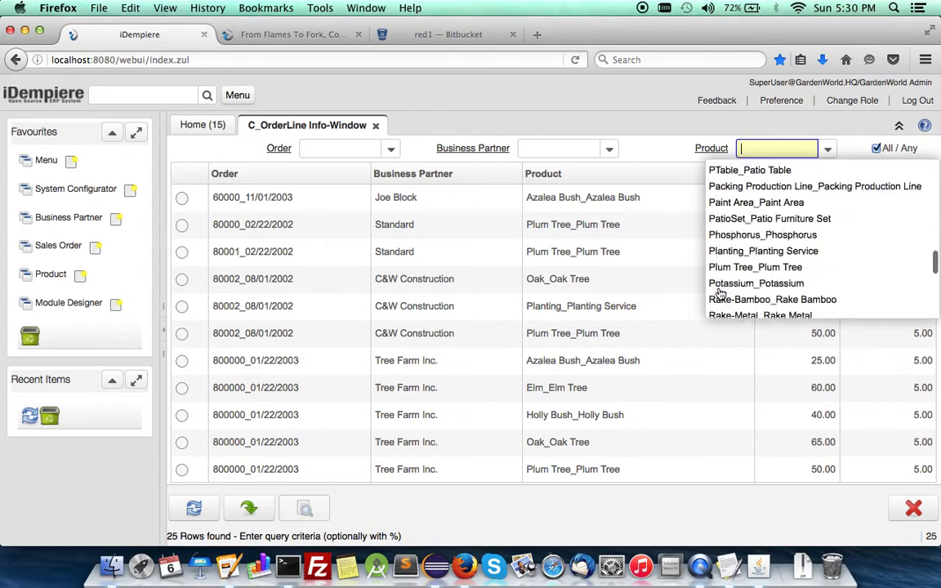
{"action": "scroll", "coordinate": [722, 293], "scroll_direction": "down", "scroll_amount": 5}
{"action": "scroll", "coordinate": [741, 265], "scroll_direction": "up", "scroll_amount": 1}
{"action": "scroll", "coordinate": [743, 229], "scroll_direction": "up", "scroll_amount": 4}
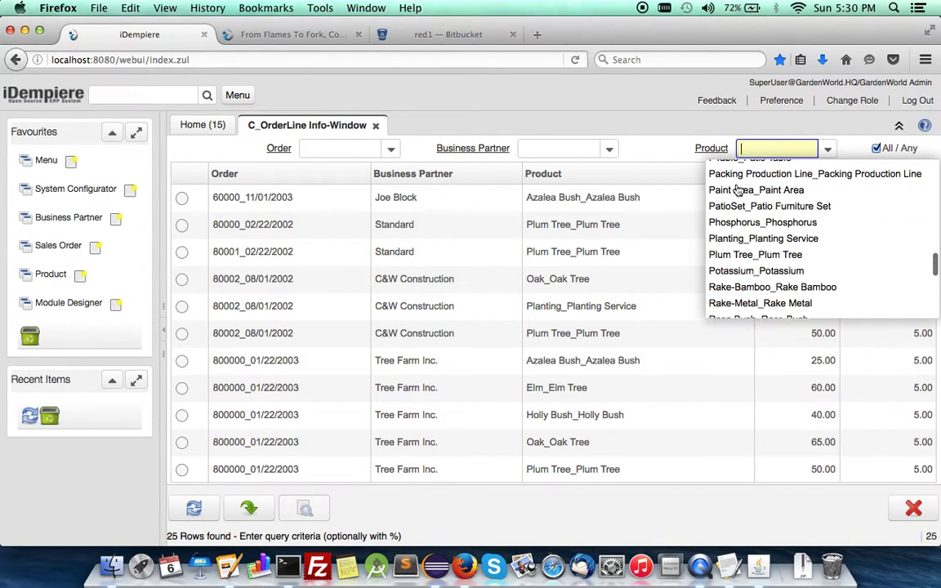
{"action": "scroll", "coordinate": [739, 198], "scroll_direction": "up", "scroll_amount": 3}
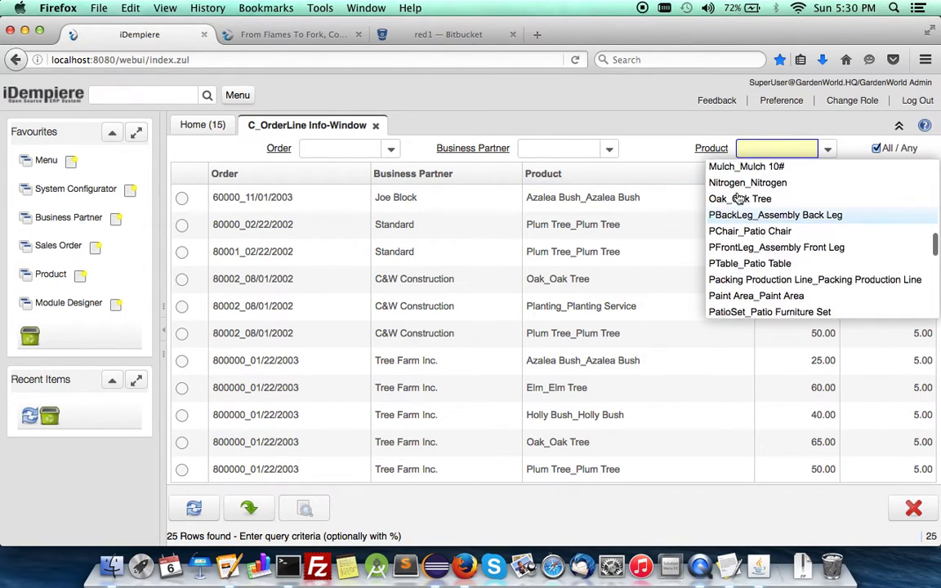
{"action": "left_click", "coordinate": [739, 199]}
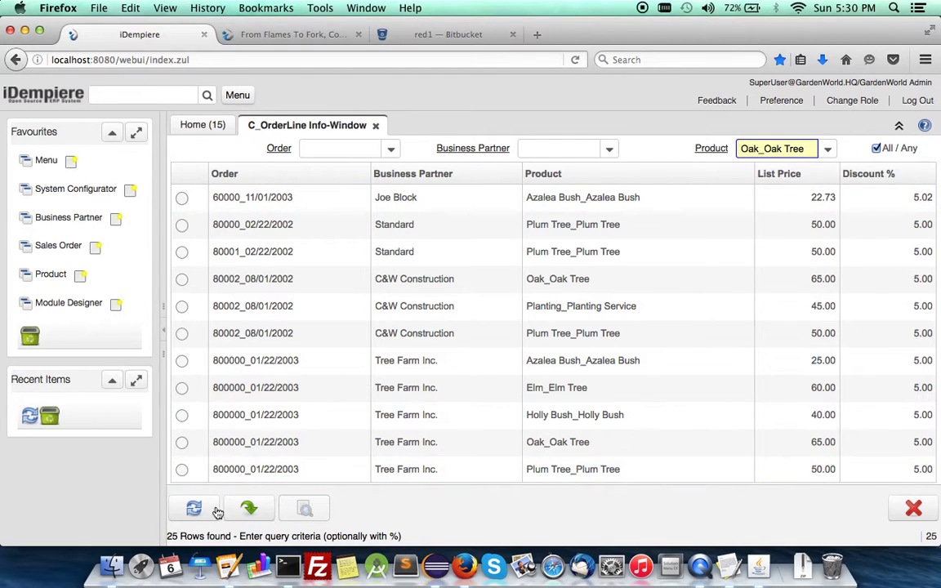
{"action": "left_click", "coordinate": [195, 511]}
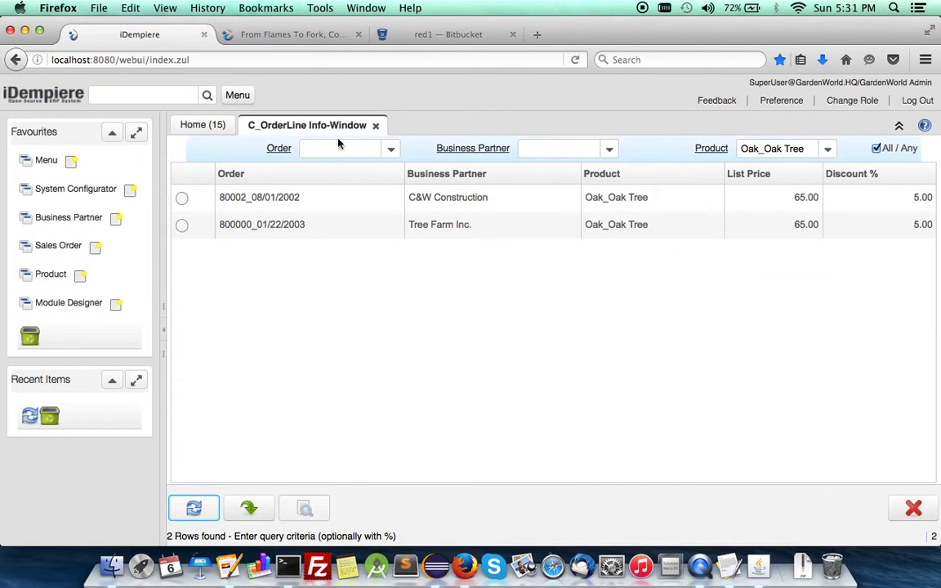
{"action": "left_click", "coordinate": [375, 125]}
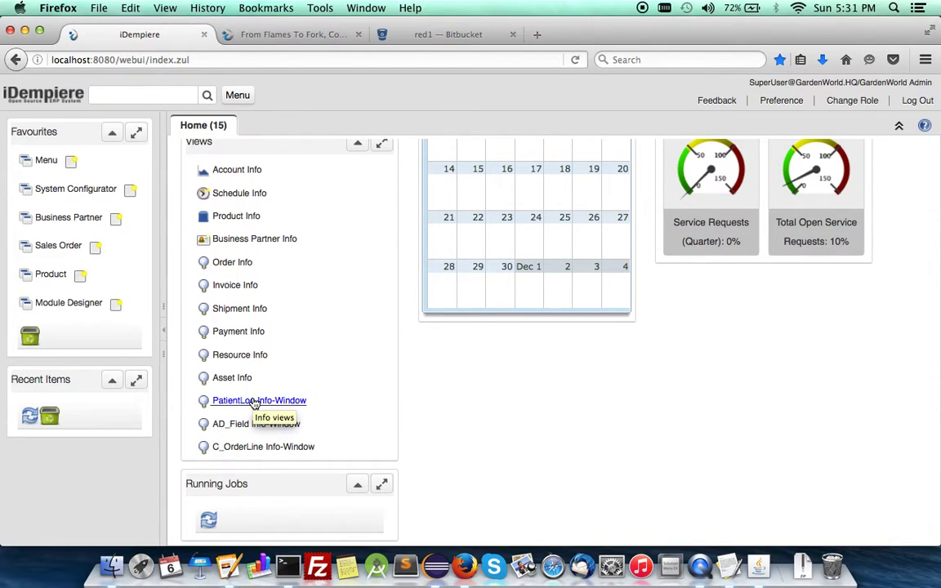
Open Bed Registration from the Hospital menu with a new record and narrow its Name column
{"action": "left_click", "coordinate": [238, 96]}
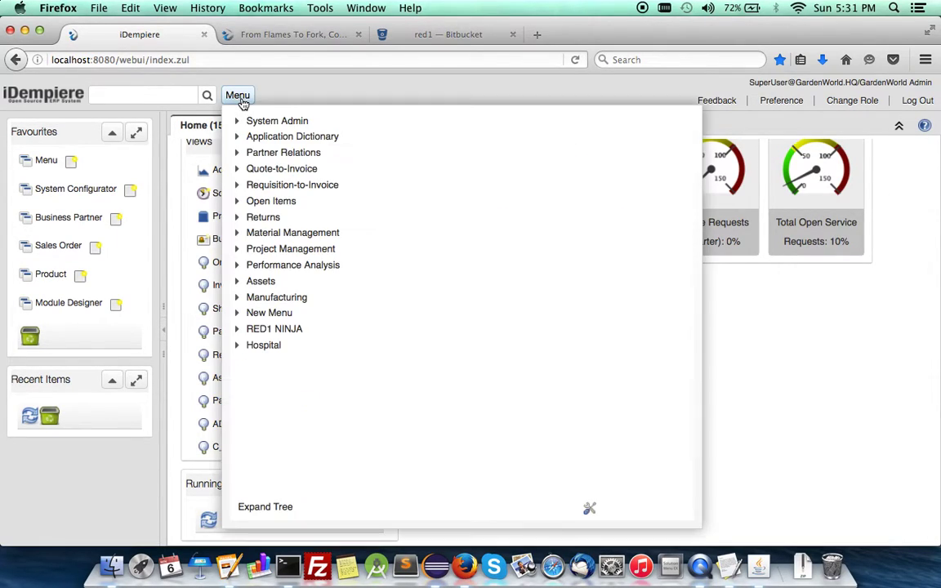
{"action": "left_click", "coordinate": [235, 346]}
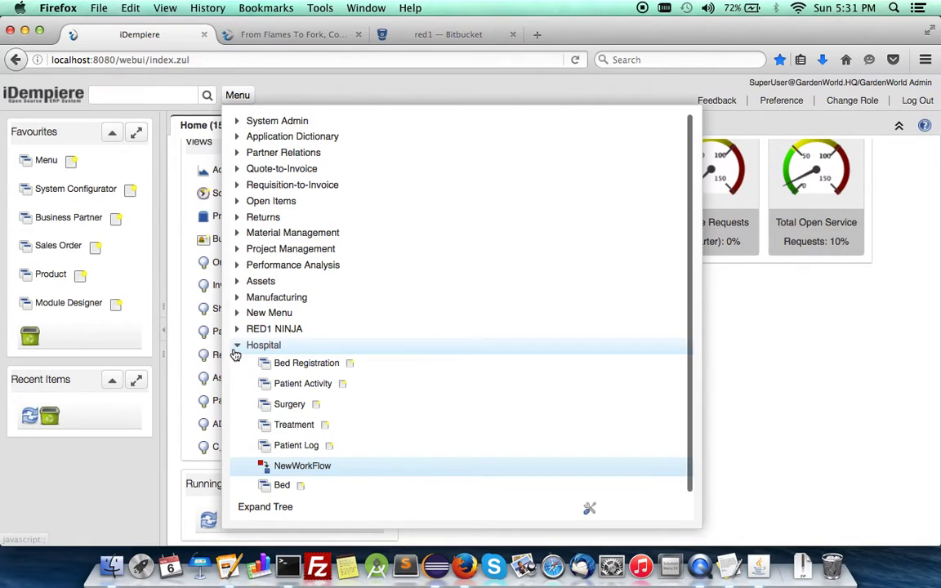
{"action": "left_click", "coordinate": [319, 365]}
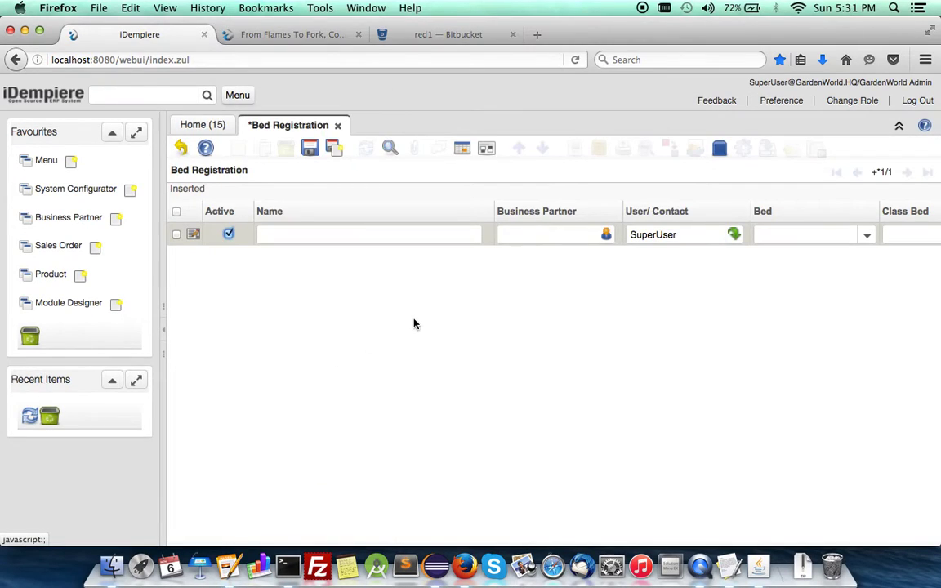
{"action": "left_click_drag", "start_coordinate": [495, 211], "coordinate": [425, 211]}
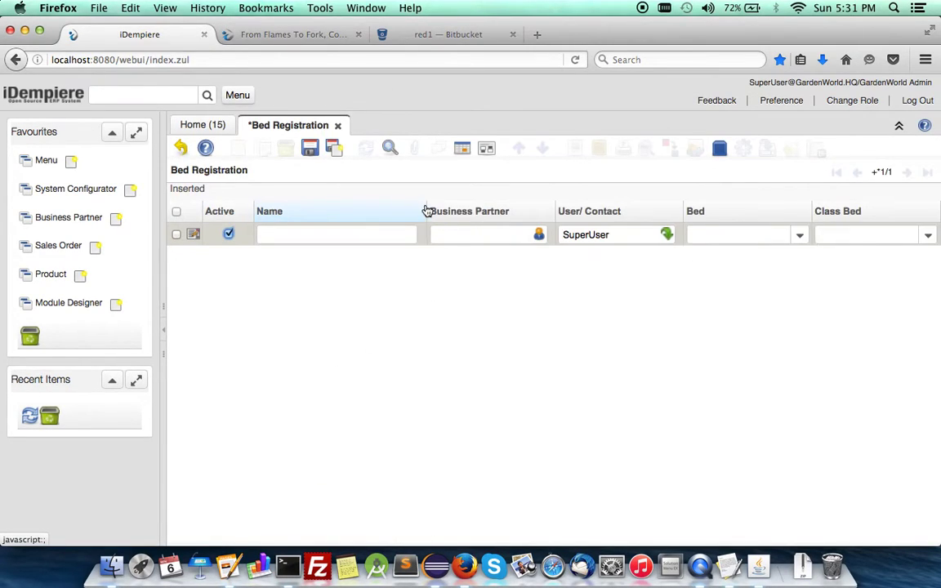
Set the bed registration's Class Bed to FirstClass and Date In to 11/08/2016, narrowing the Bed and Name columns
{"action": "left_click", "coordinate": [799, 237]}
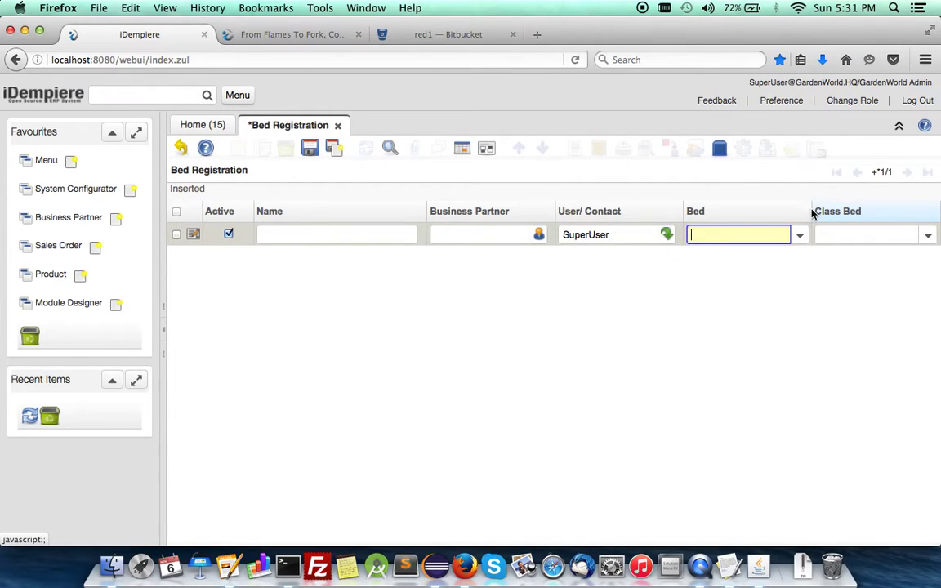
{"action": "left_click_drag", "start_coordinate": [810, 211], "coordinate": [762, 211]}
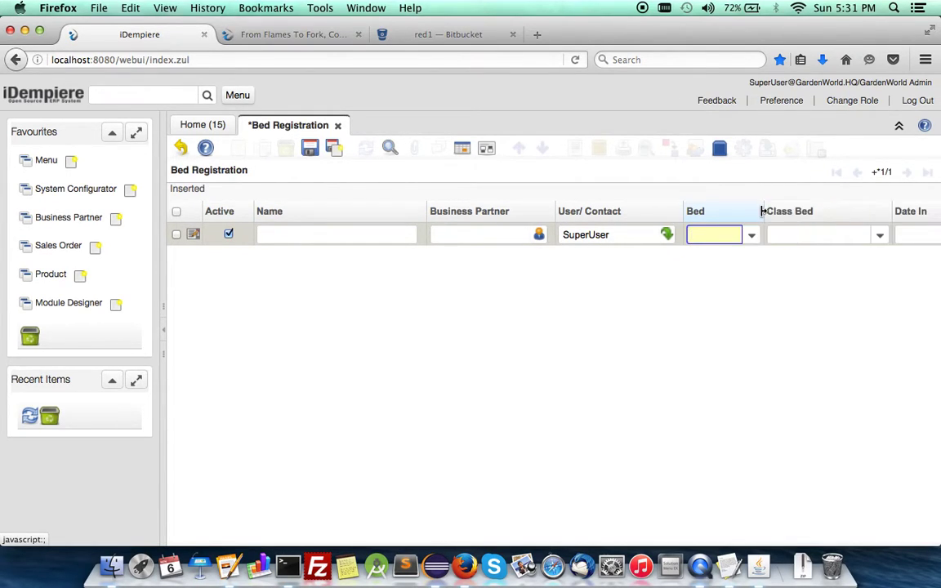
{"action": "left_click", "coordinate": [876, 235]}
{"action": "left_click", "coordinate": [815, 265]}
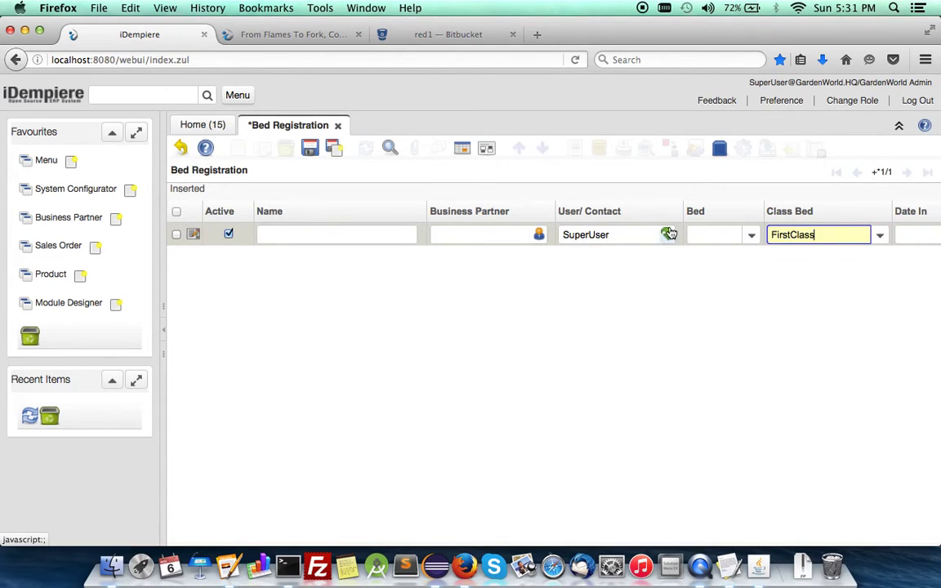
{"action": "left_click_drag", "start_coordinate": [424, 204], "coordinate": [354, 209]}
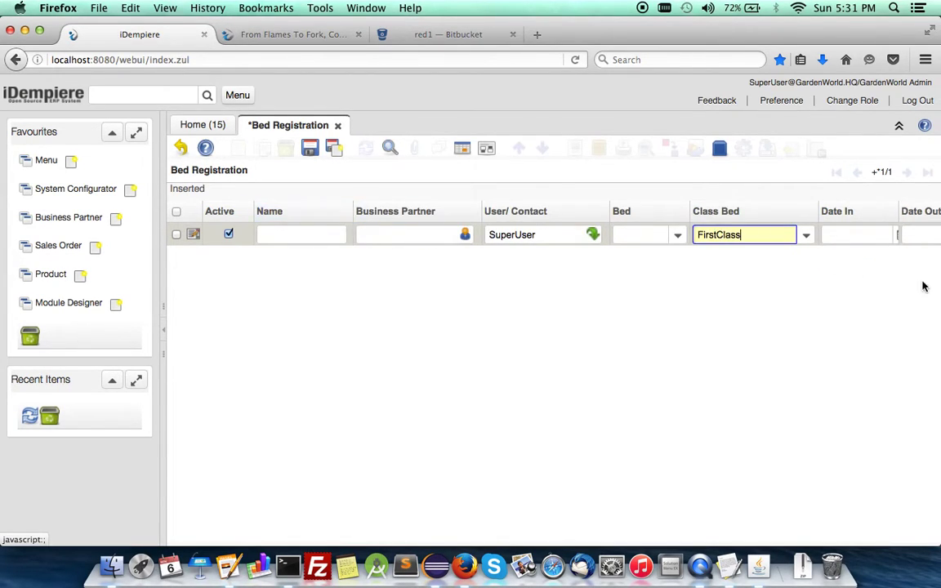
{"action": "left_click", "coordinate": [899, 236]}
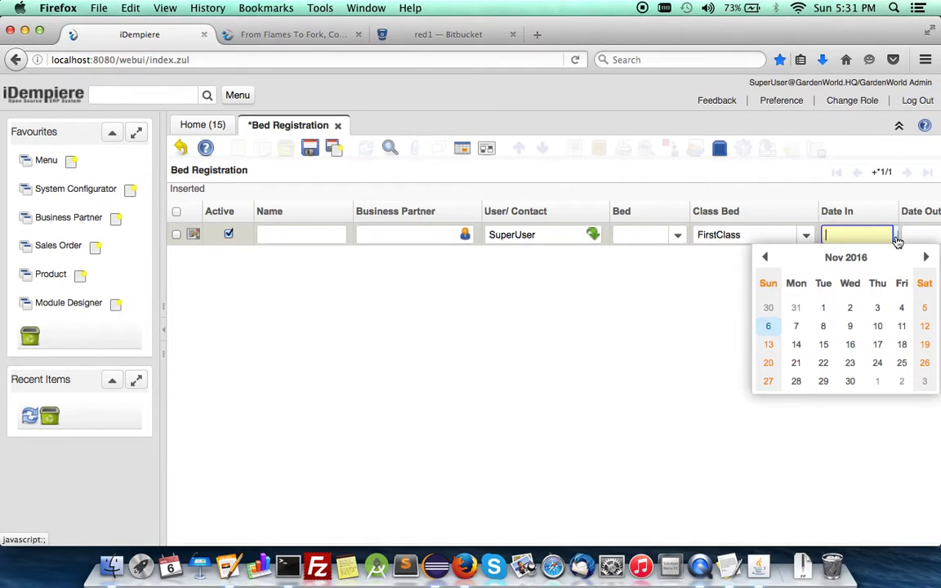
{"action": "left_click", "coordinate": [823, 328]}
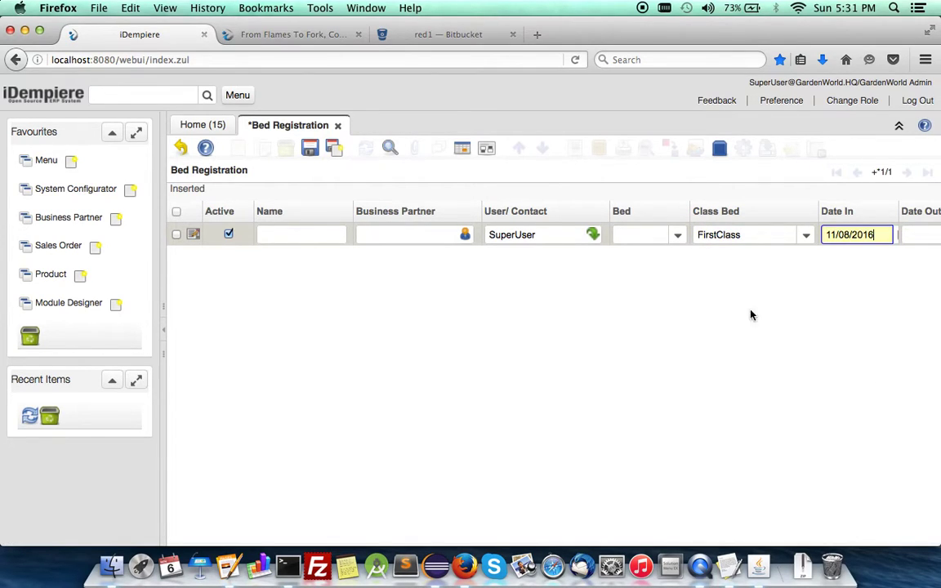
Zoom from the registration's Bed field to the Bed window and create a record named One with Bed No 1
{"action": "right_click", "coordinate": [645, 236]}
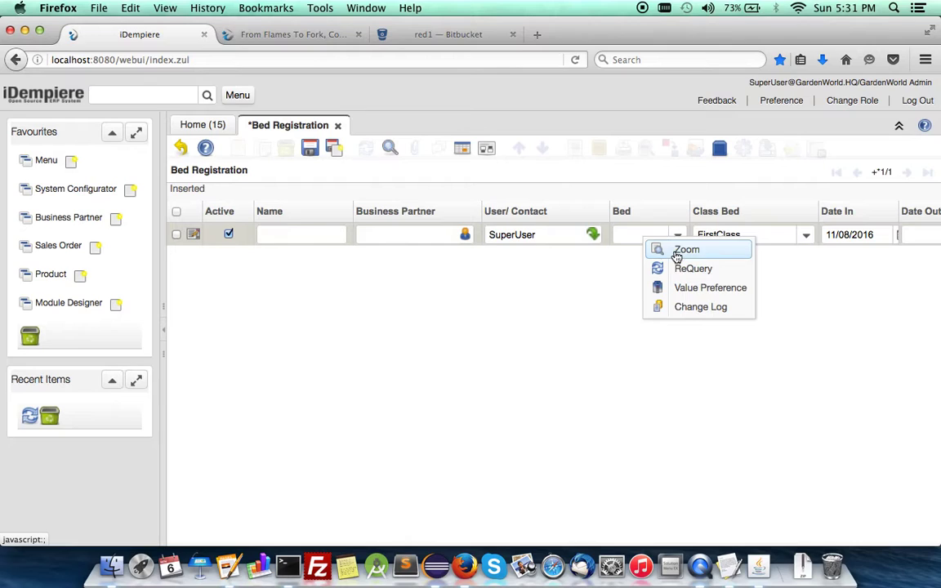
{"action": "left_click", "coordinate": [677, 256]}
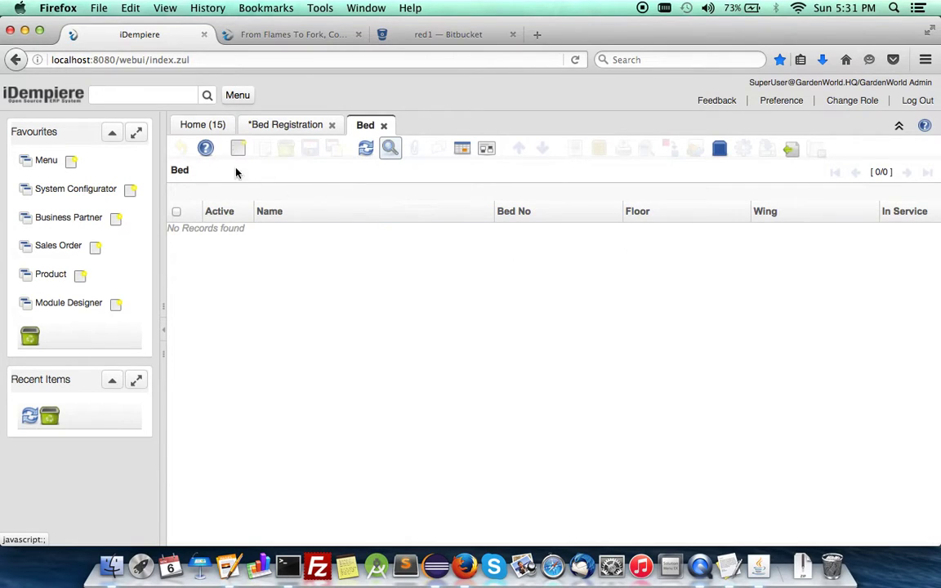
{"action": "left_click", "coordinate": [237, 147]}
{"action": "left_click", "coordinate": [356, 235]}
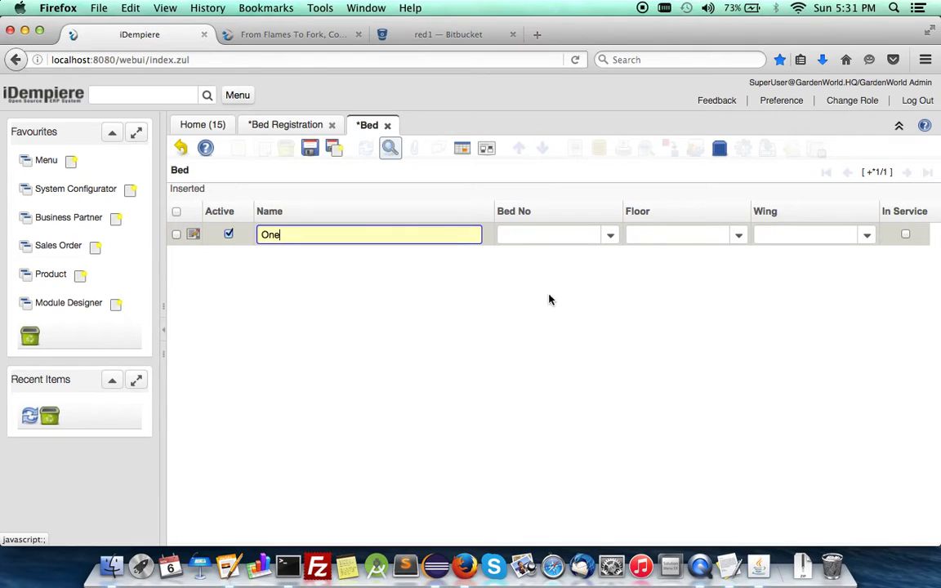
{"action": "left_click", "coordinate": [610, 235]}
{"action": "left_click", "coordinate": [523, 263]}
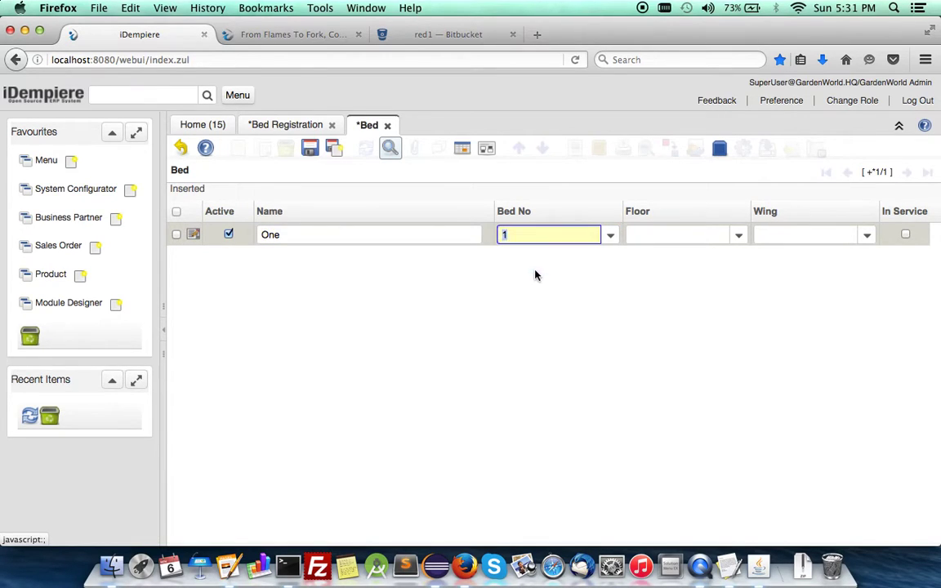
Set bed One's Floor to 1 and Wing to East, mark it In Service, and save the record
{"action": "left_click", "coordinate": [682, 237]}
{"action": "type", "text": "1"}
{"action": "left_click", "coordinate": [812, 235]}
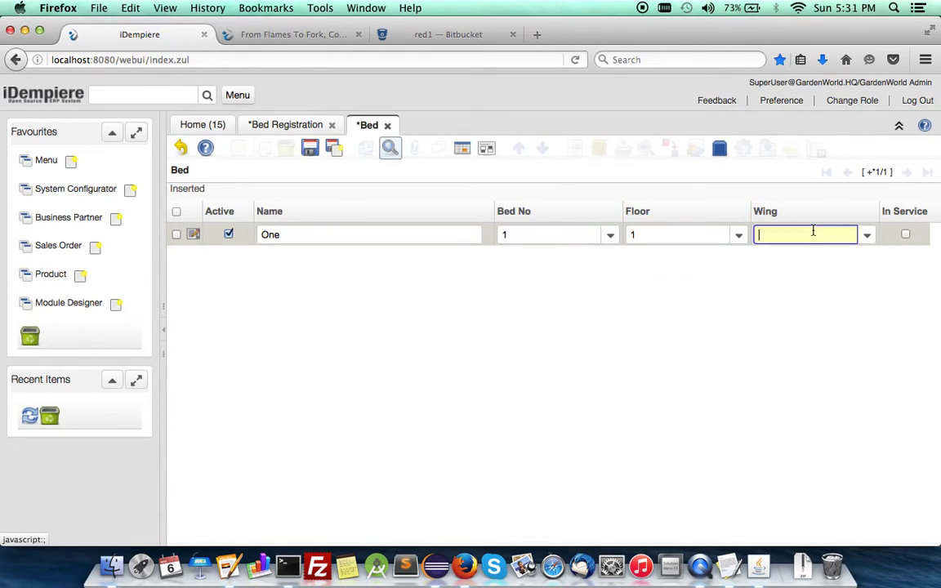
{"action": "left_click", "coordinate": [865, 236]}
{"action": "left_click", "coordinate": [788, 261]}
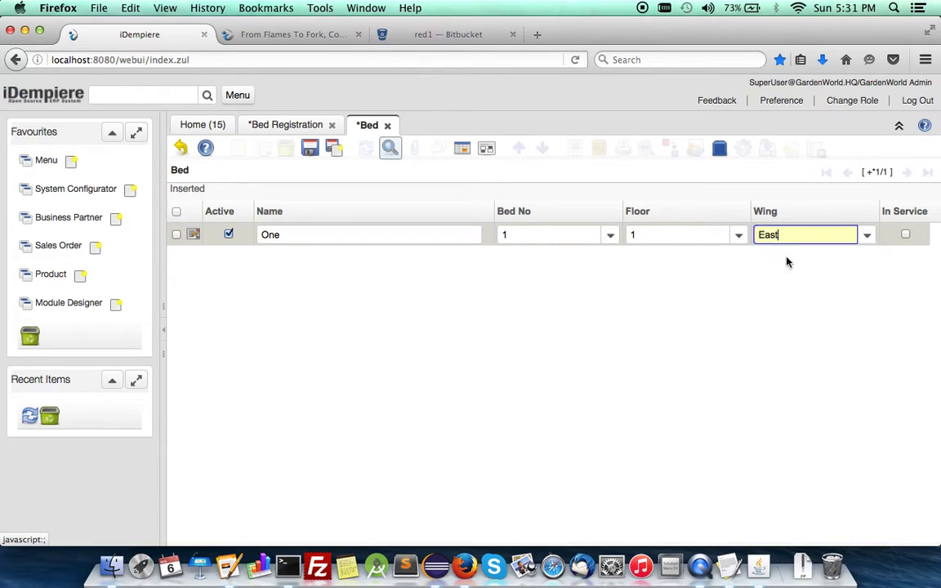
{"action": "left_click", "coordinate": [905, 236]}
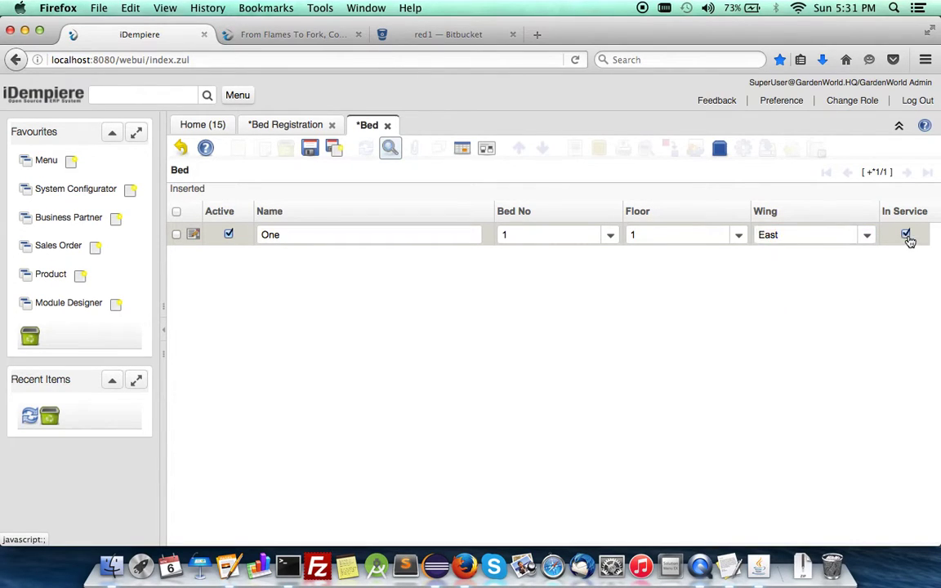
Return to Bed Registration, assign bed One to the new registration, and save it
{"action": "left_click", "coordinate": [285, 125]}
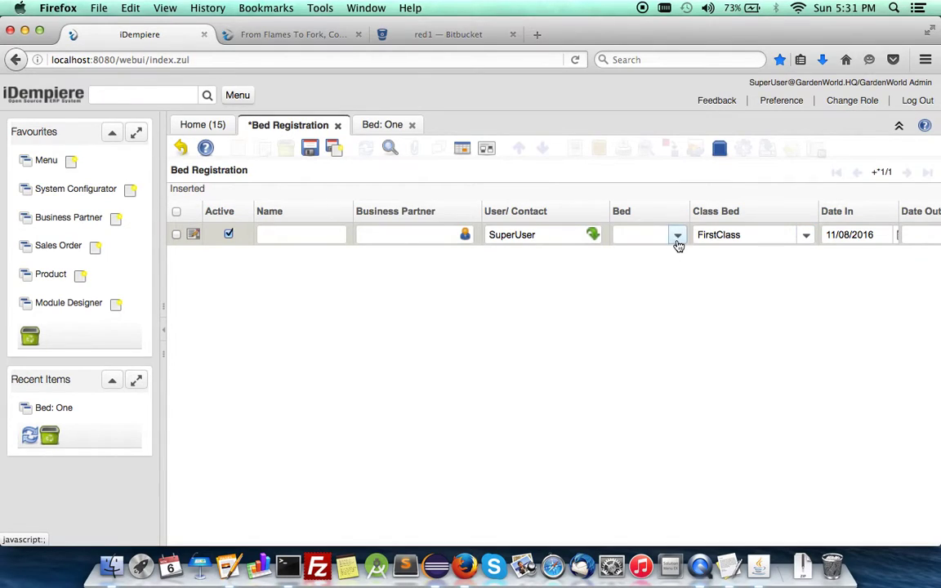
{"action": "left_click", "coordinate": [677, 236]}
{"action": "left_click", "coordinate": [650, 266]}
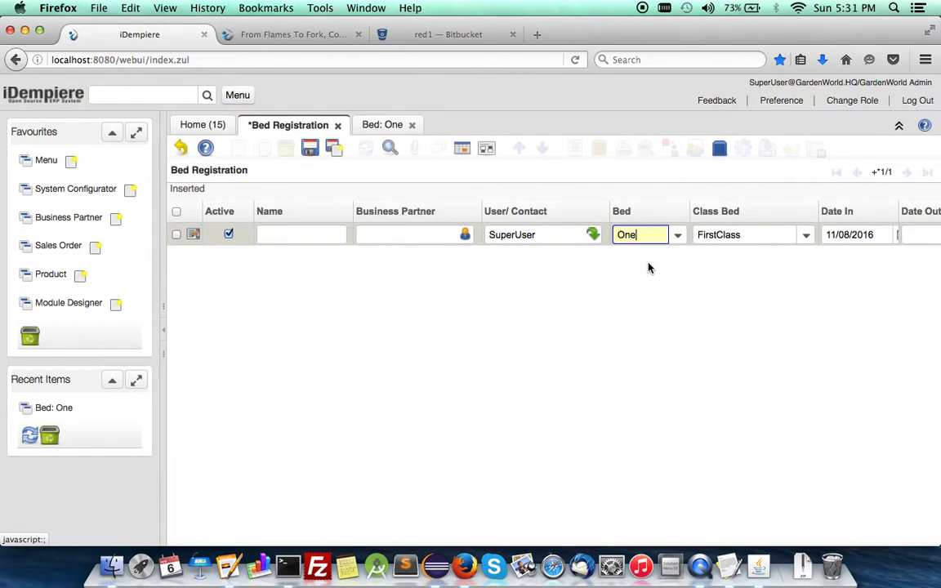
{"action": "left_click", "coordinate": [309, 150]}
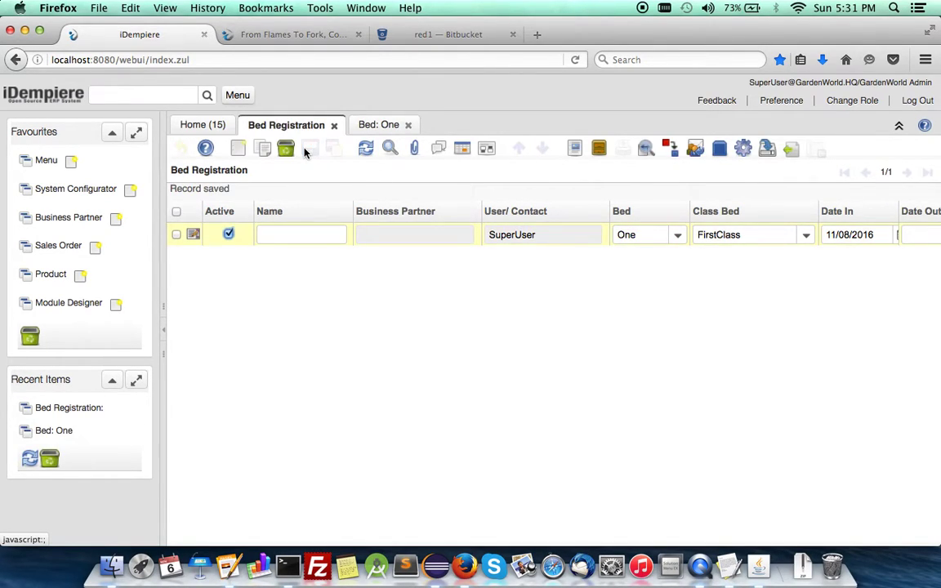
Open the C&W Construction business partner with the side panel collapsed and view its Patient Log records
{"action": "left_click", "coordinate": [240, 98]}
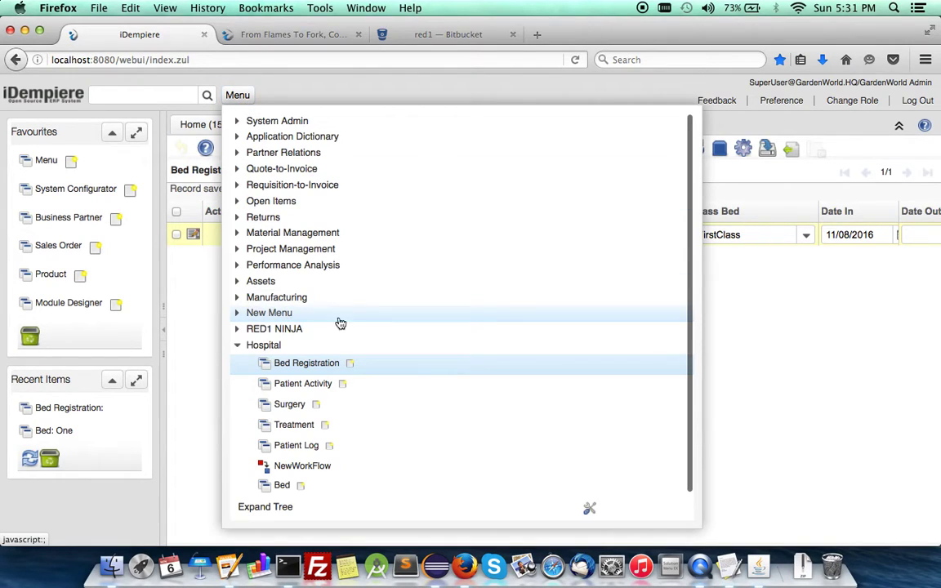
{"action": "left_click", "coordinate": [199, 364]}
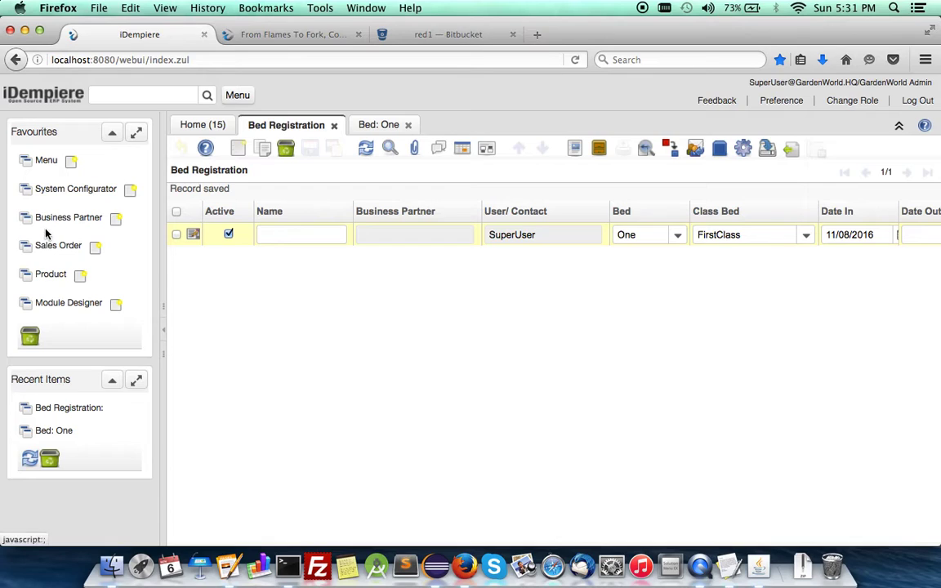
{"action": "left_click", "coordinate": [318, 243]}
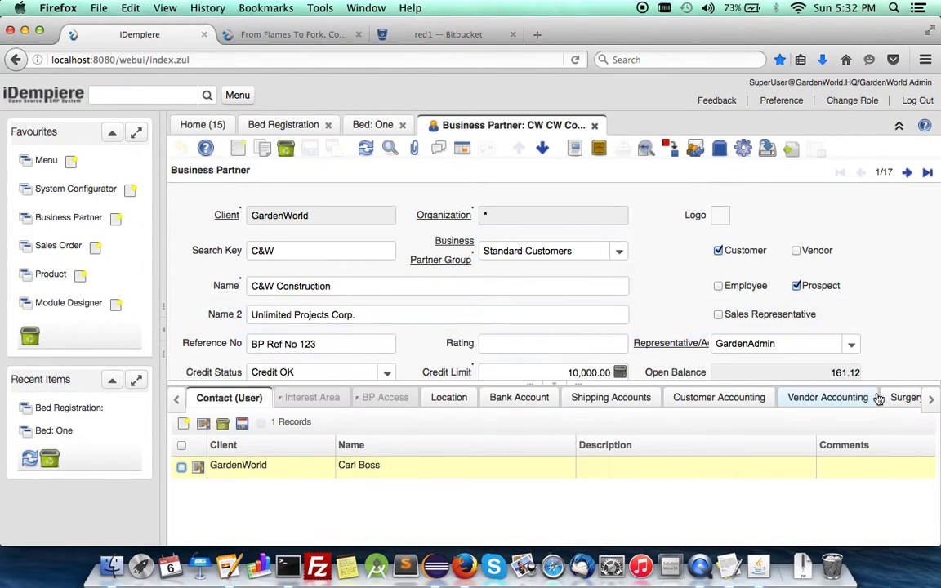
{"action": "left_click", "coordinate": [164, 333]}
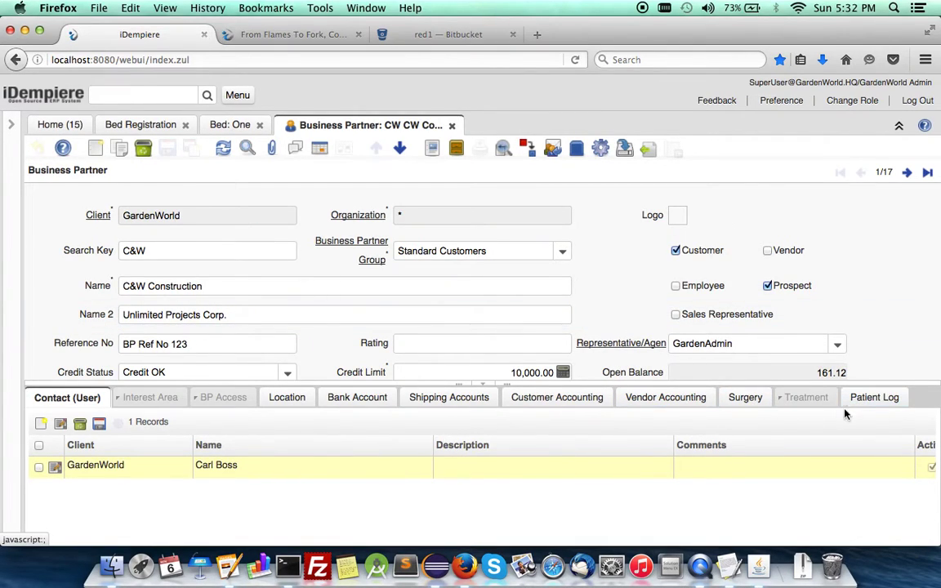
{"action": "left_click", "coordinate": [865, 406]}
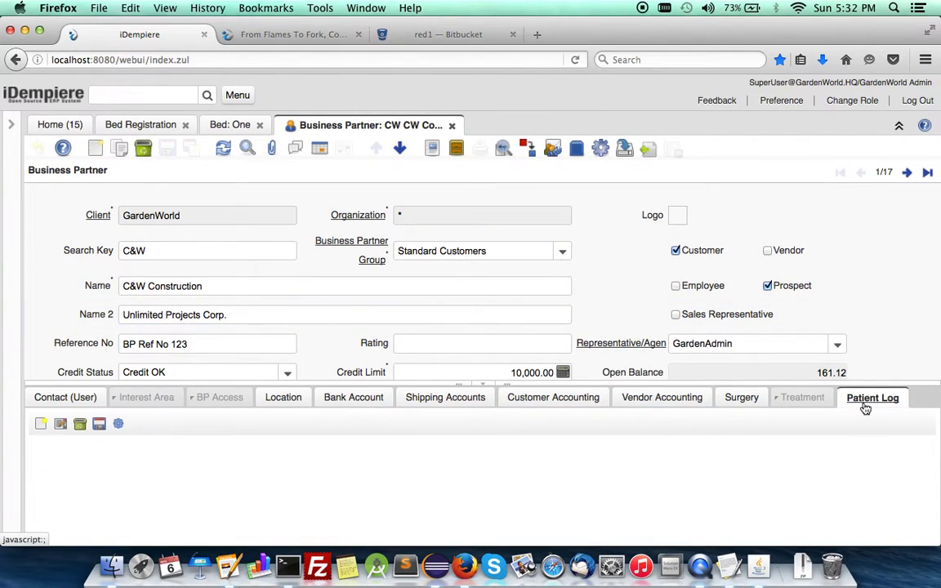
Add a surgery record to the C&W Construction business partner, open it in its detail form, and save it
{"action": "left_click", "coordinate": [742, 406]}
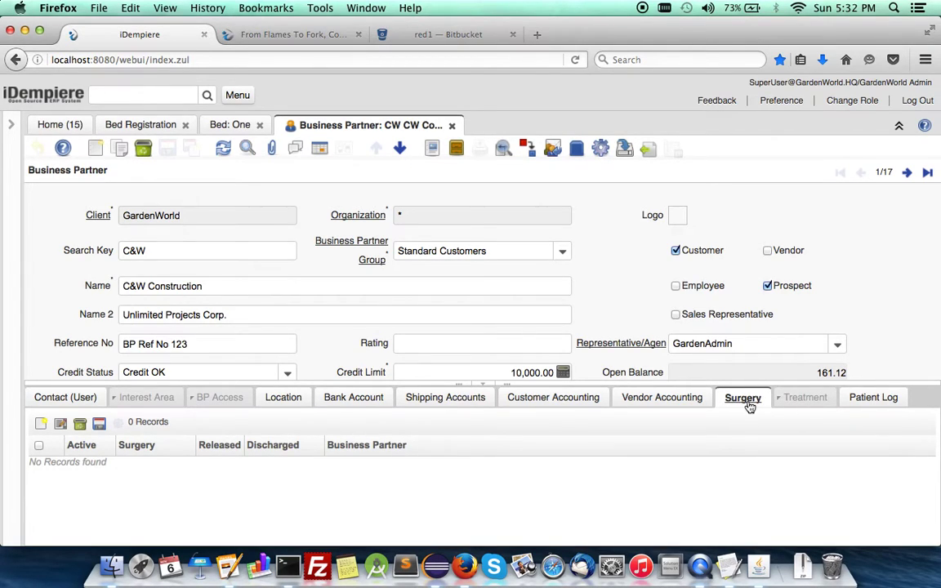
{"action": "left_click", "coordinate": [42, 425]}
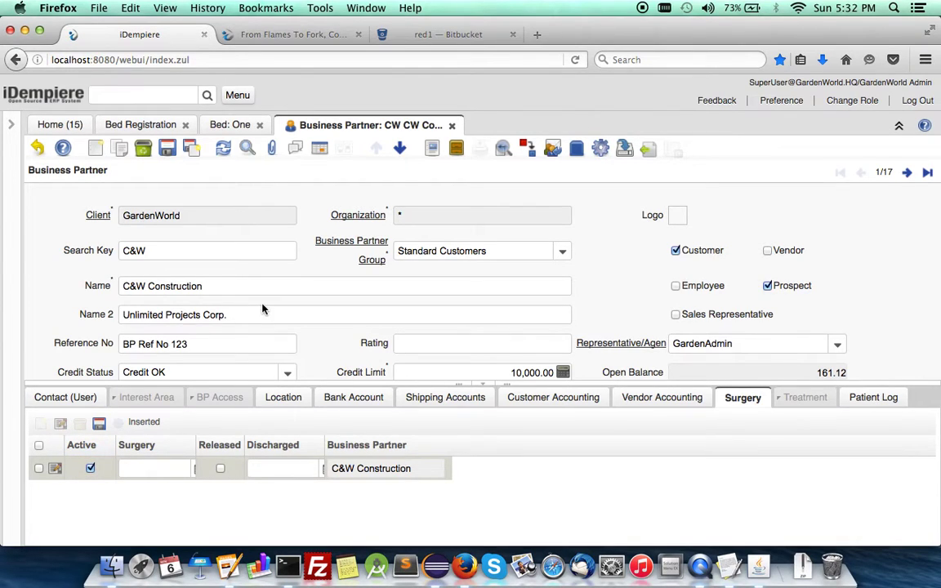
{"action": "left_click", "coordinate": [399, 148]}
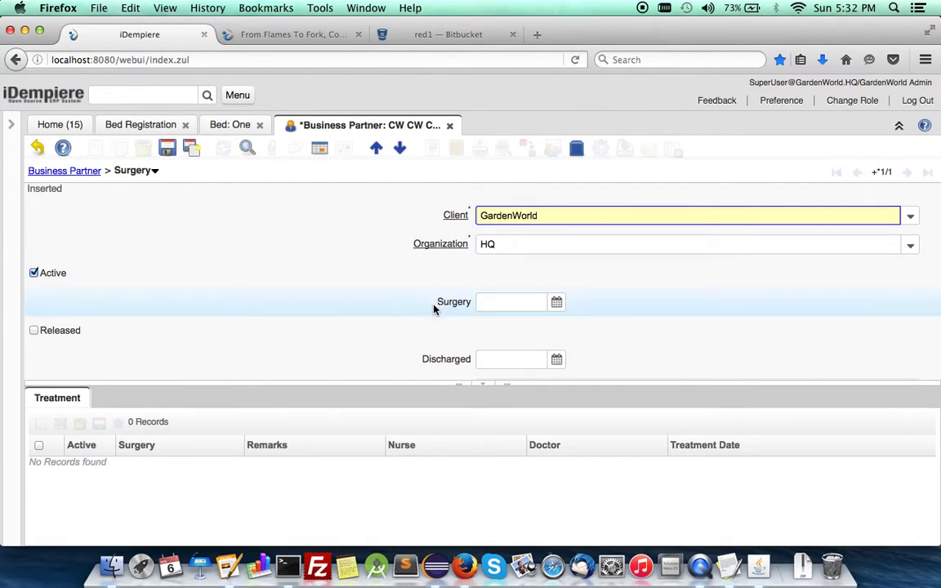
{"action": "left_click", "coordinate": [166, 148]}
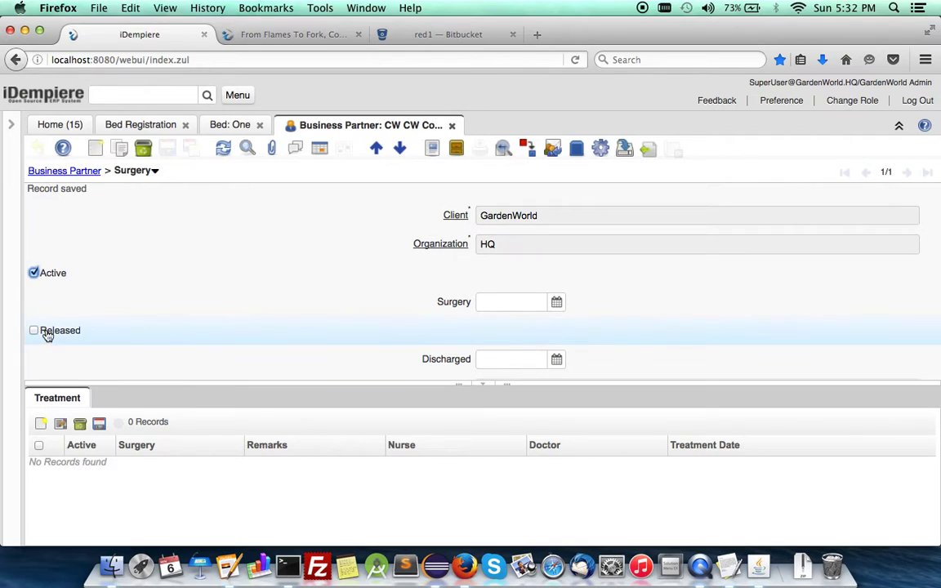
Insert a blank Treatment record under the saved surgery and try to save it
{"action": "left_click", "coordinate": [40, 424]}
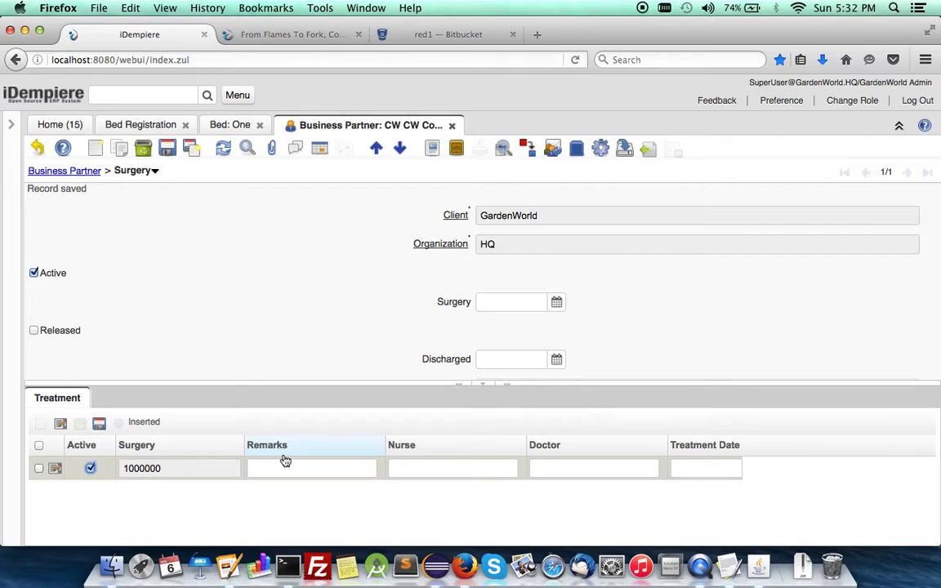
{"action": "scroll", "coordinate": [662, 294], "scroll_direction": "down", "scroll_amount": 1}
{"action": "scroll", "coordinate": [661, 294], "scroll_direction": "up", "scroll_amount": 1}
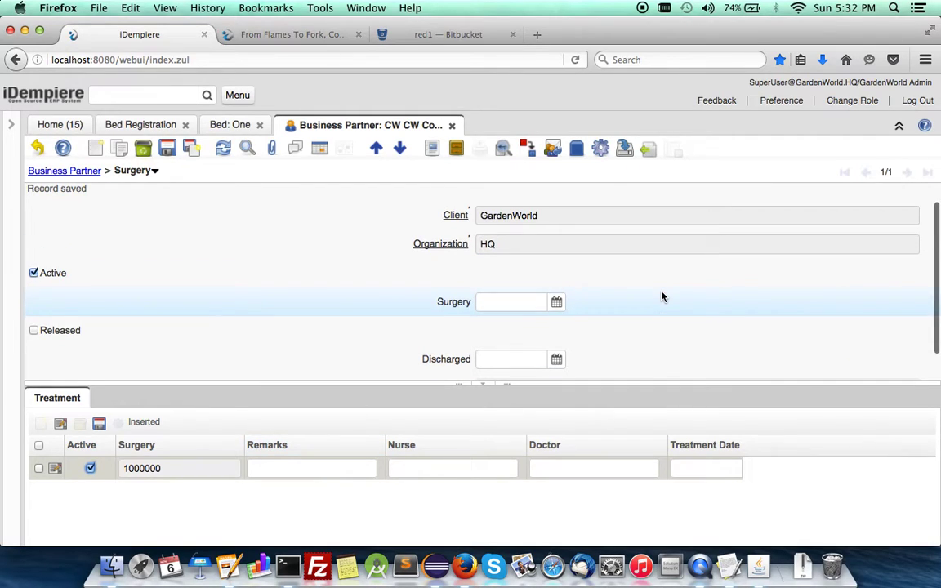
{"action": "left_click", "coordinate": [168, 152]}
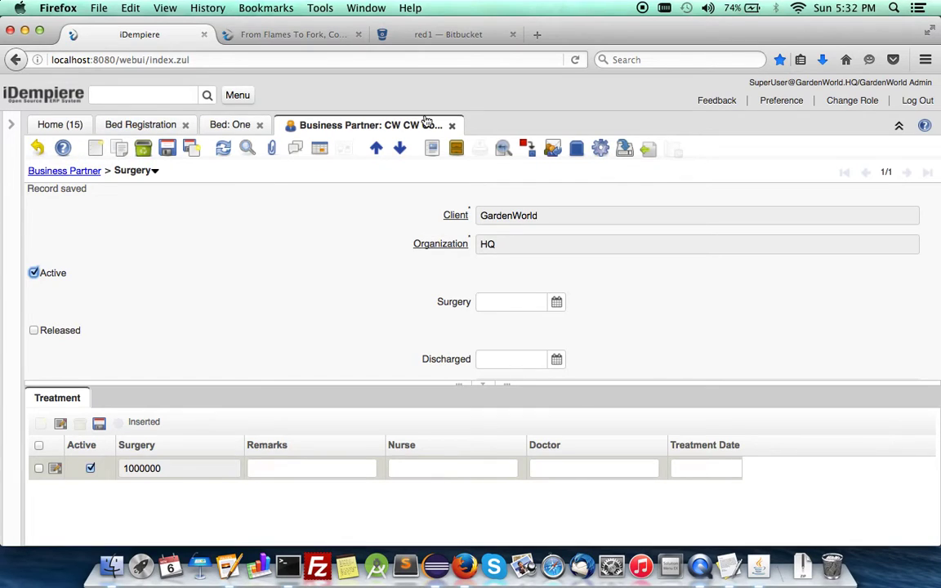
Close the Business Partner and Bed windows and open the Hospital module's Patient Log on a new record
{"action": "left_click", "coordinate": [452, 126]}
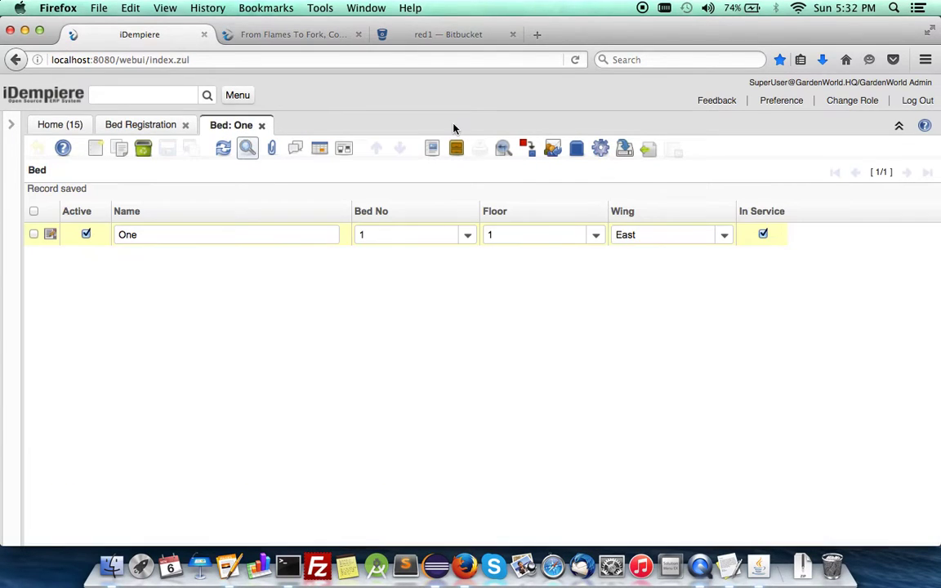
{"action": "left_click", "coordinate": [263, 127]}
{"action": "left_click", "coordinate": [238, 95]}
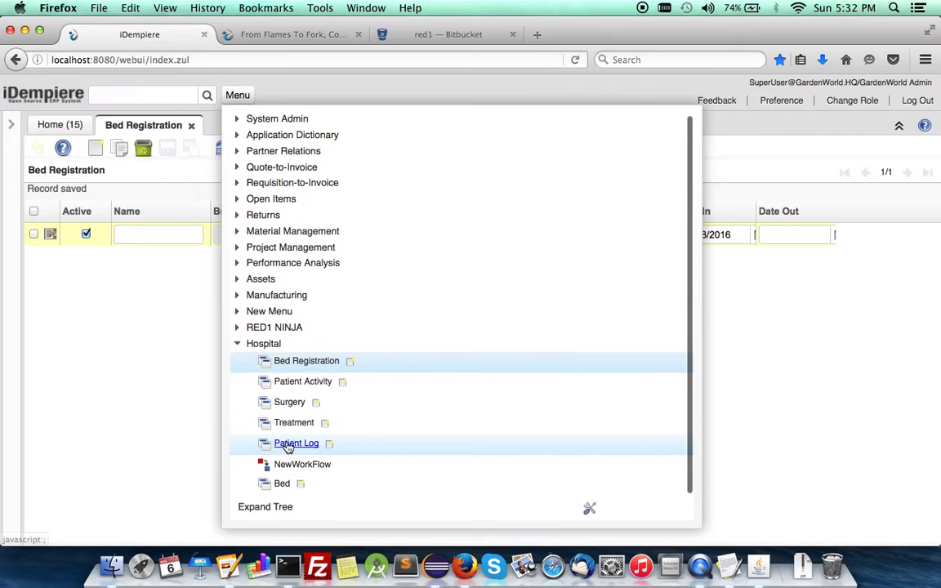
{"action": "left_click", "coordinate": [288, 445]}
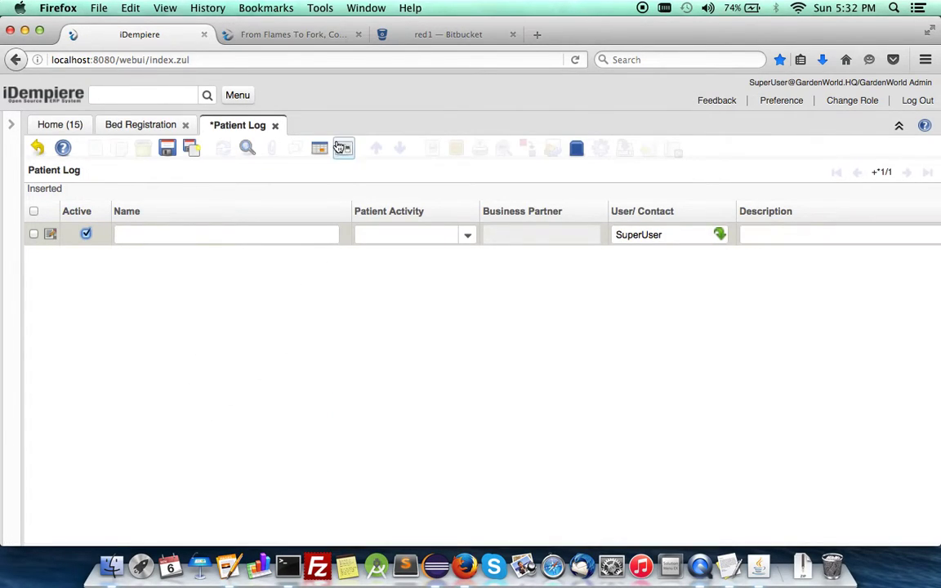
Remove the Active column from the Patient Log grid and show the new record in form view
{"action": "left_click", "coordinate": [343, 148]}
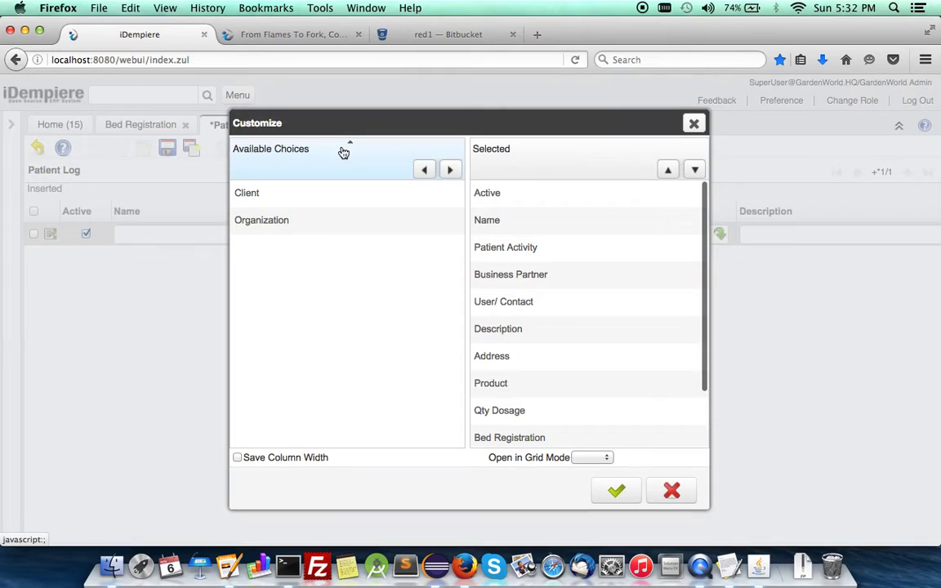
{"action": "double_click", "coordinate": [497, 194]}
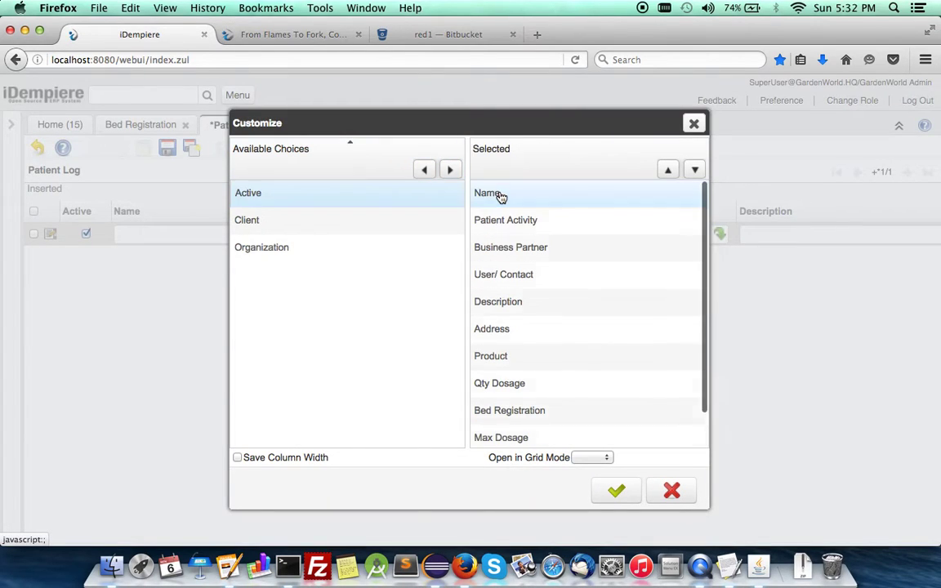
{"action": "left_click", "coordinate": [616, 490]}
{"action": "left_click", "coordinate": [333, 149]}
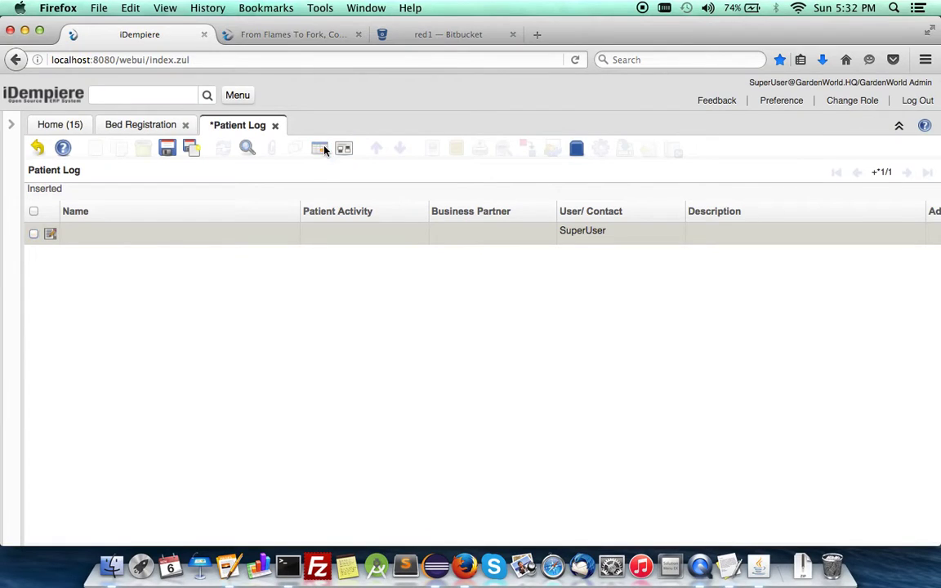
{"action": "scroll", "coordinate": [328, 302], "scroll_direction": "down", "scroll_amount": 2}
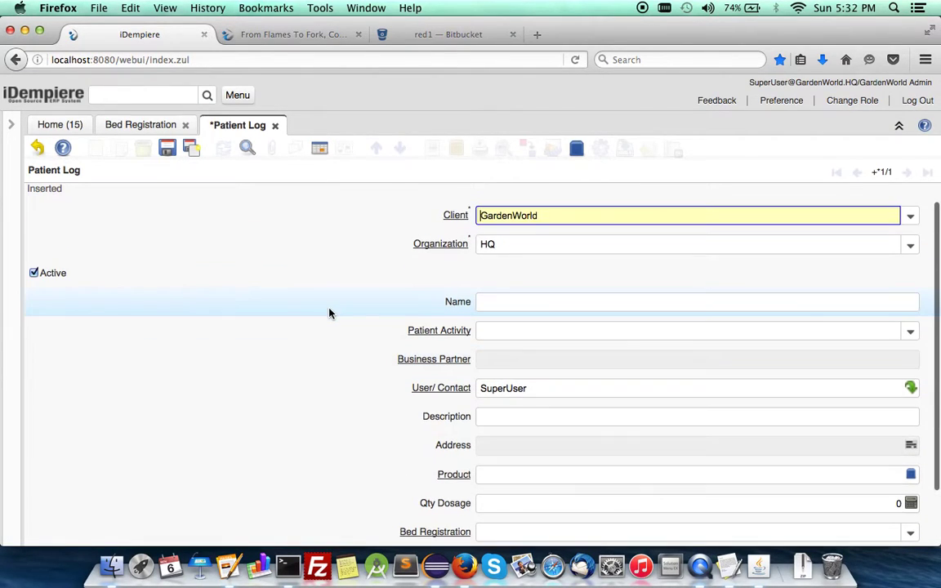
{"action": "scroll", "coordinate": [329, 313], "scroll_direction": "down", "scroll_amount": 2}
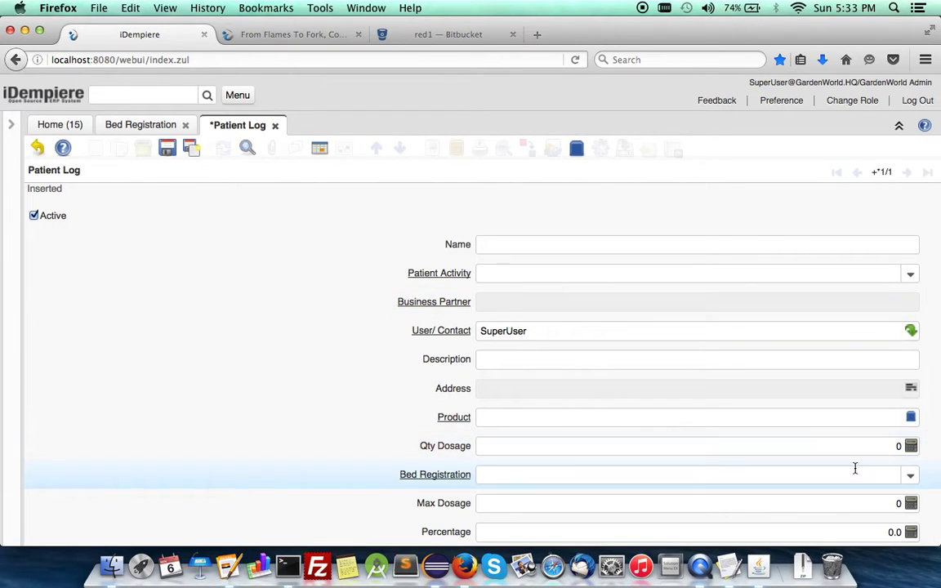
Try a Max Dosage of 300 and a Qty Dosage of 22 in the new patient log, discarding the record and closing its window
{"action": "left_click", "coordinate": [847, 501]}
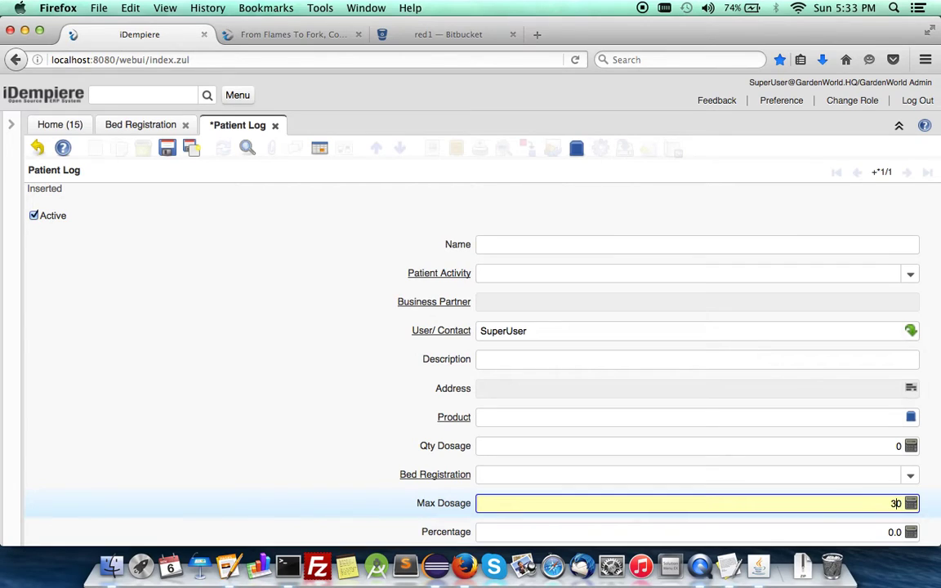
{"action": "left_click", "coordinate": [886, 445]}
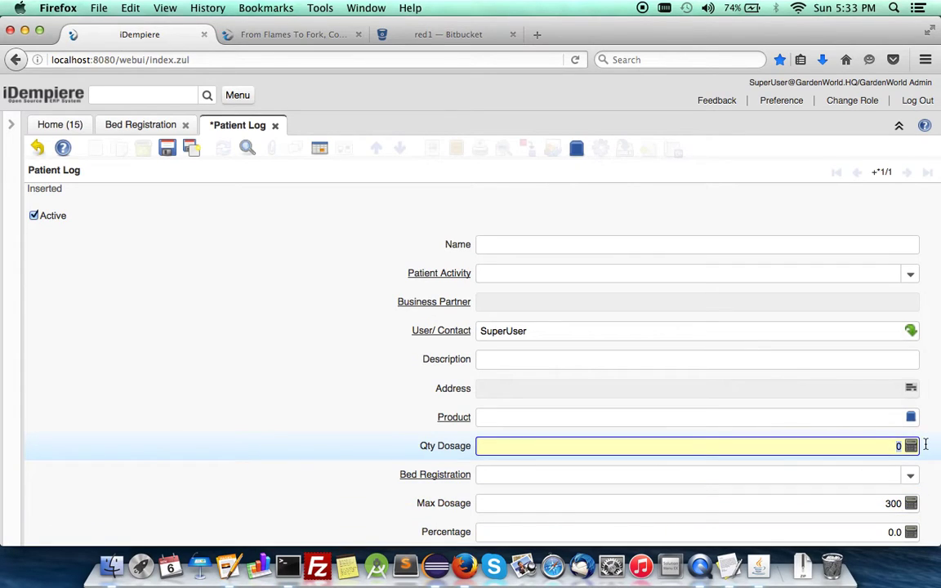
{"action": "type", "text": "22"}
{"action": "left_click", "coordinate": [828, 476]}
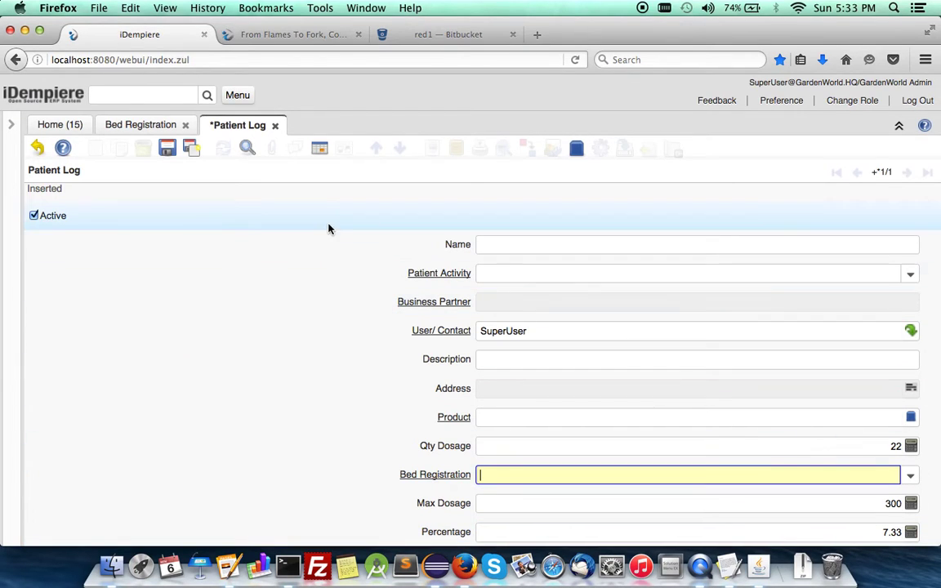
{"action": "left_click", "coordinate": [39, 148]}
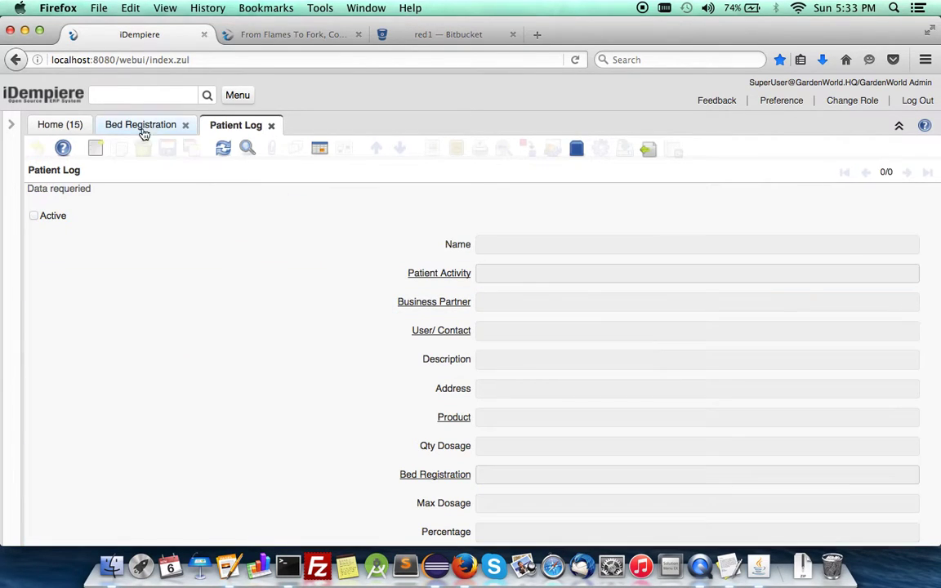
{"action": "left_click", "coordinate": [270, 125]}
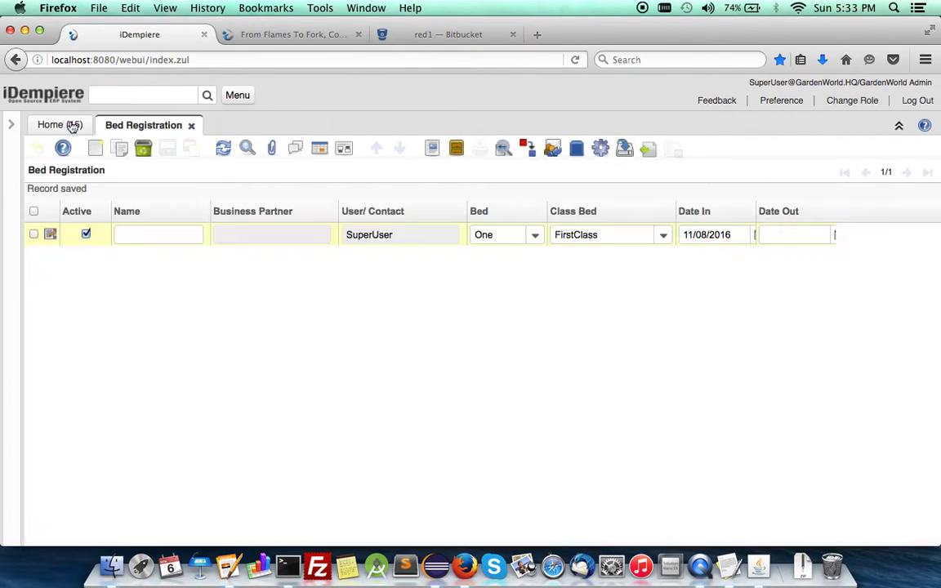
Open the Business Partner lookup and the Hospital module in Module Designer, leaving the side panel collapsed
{"action": "left_click", "coordinate": [12, 124]}
{"action": "left_click", "coordinate": [66, 219]}
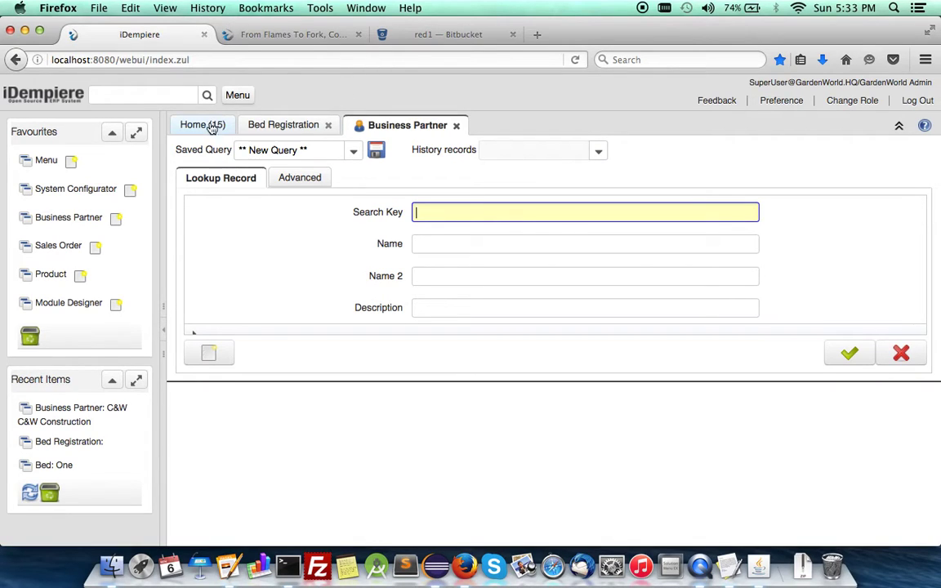
{"action": "left_click", "coordinate": [237, 101]}
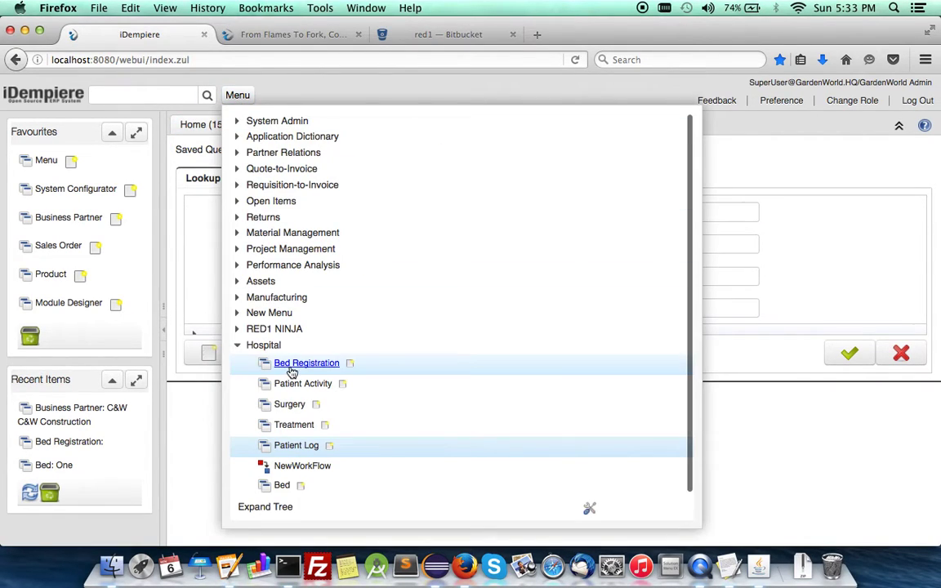
{"action": "left_click", "coordinate": [237, 330]}
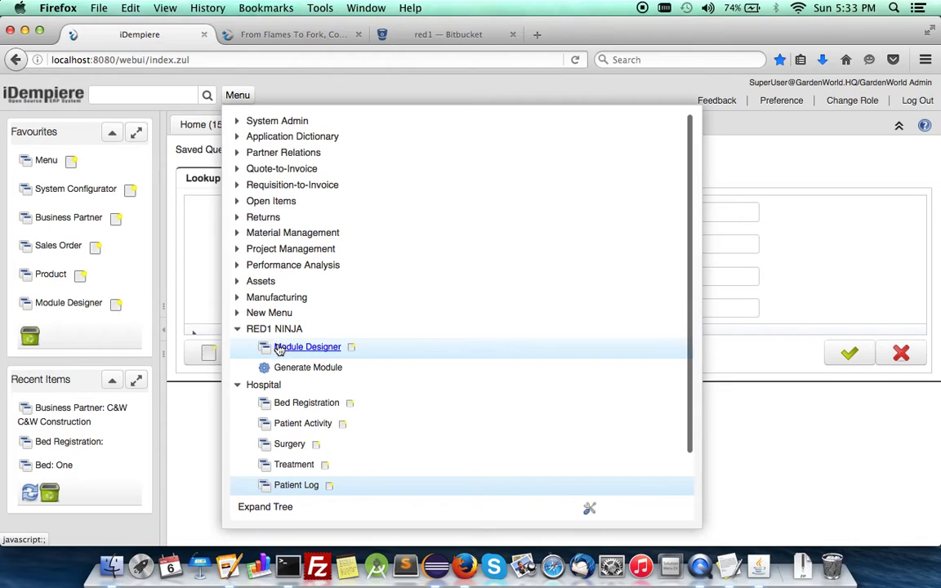
{"action": "left_click", "coordinate": [281, 353]}
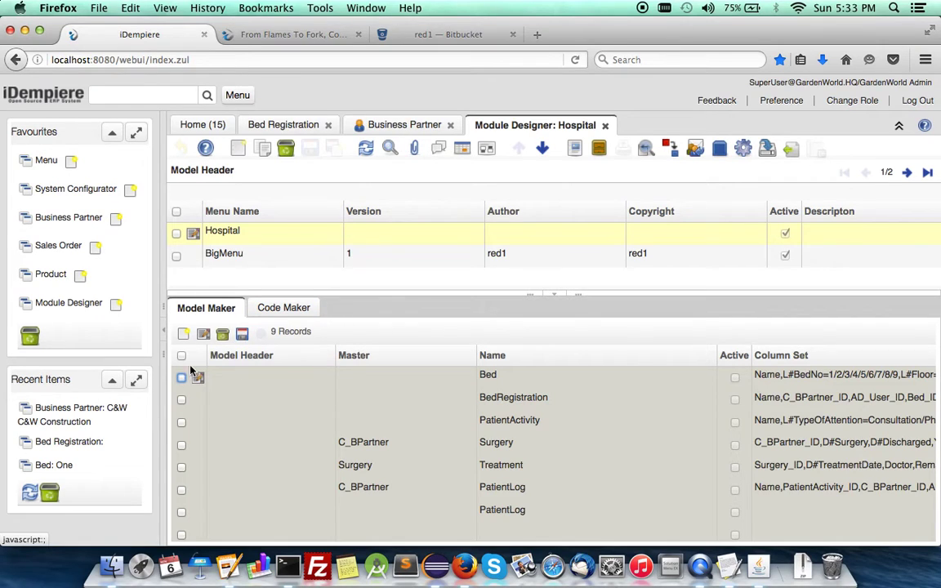
{"action": "left_click", "coordinate": [165, 327]}
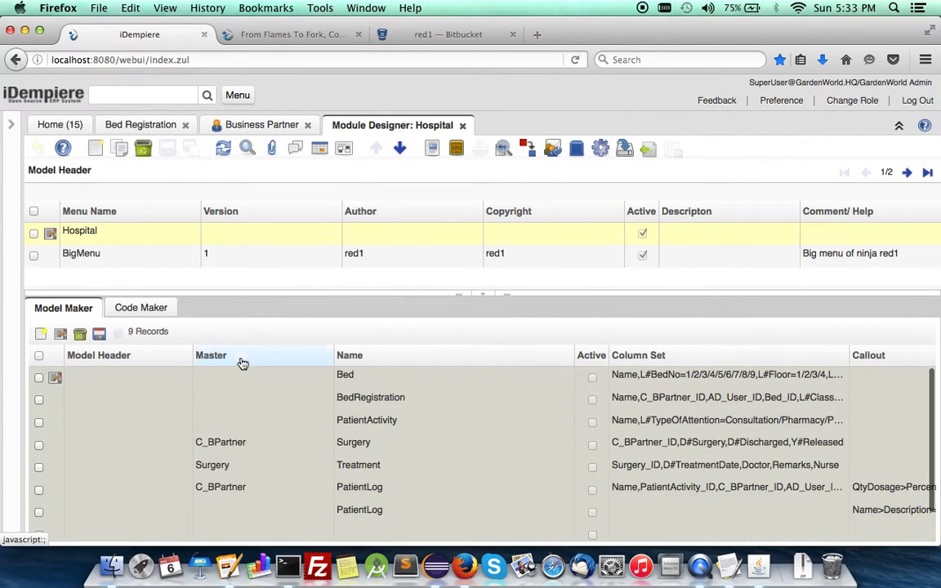
Resize the Master, Name, Column Set and Callout columns of the Hospital model list to read the full callout formulas
{"action": "left_click_drag", "start_coordinate": [192, 357], "coordinate": [147, 357]}
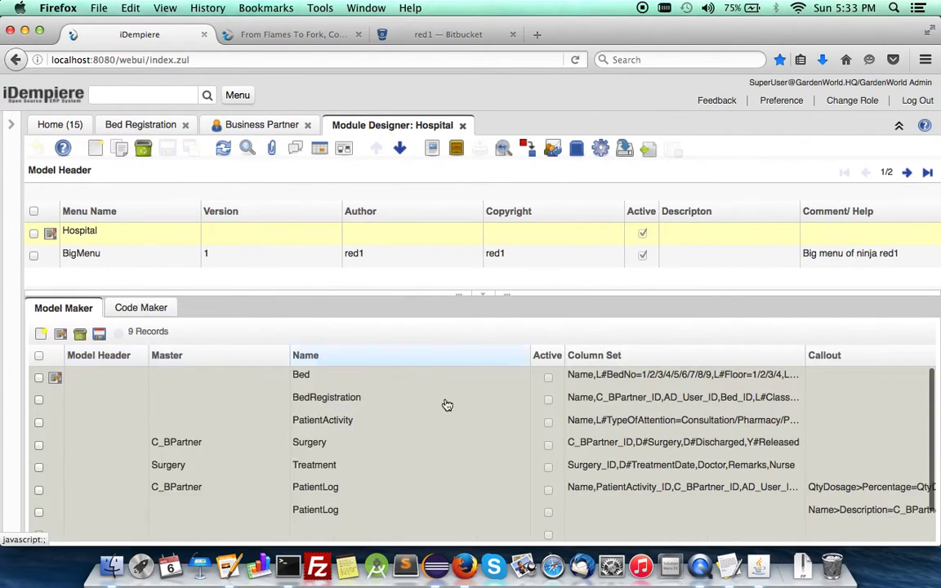
{"action": "scroll", "coordinate": [475, 465], "scroll_direction": "down", "scroll_amount": 1}
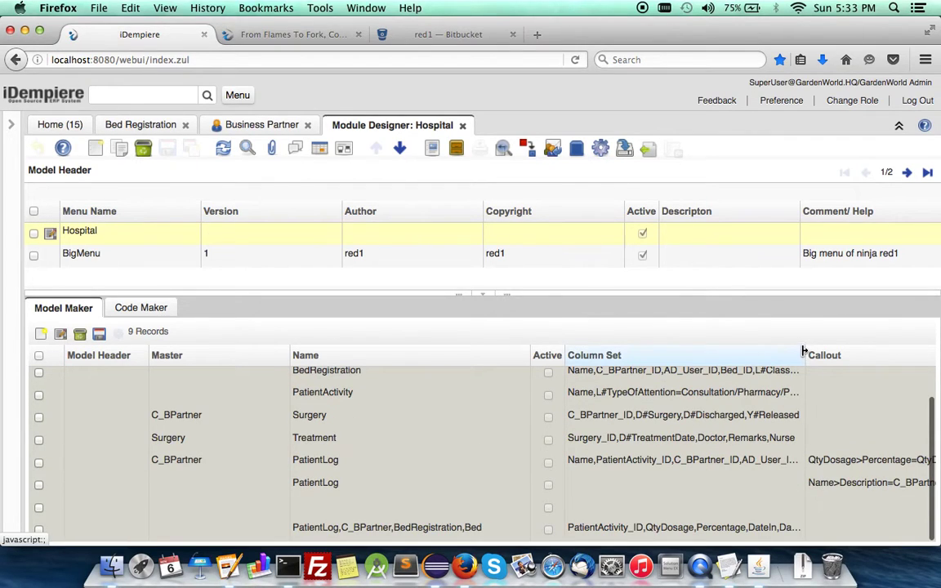
{"action": "left_click_drag", "start_coordinate": [805, 354], "coordinate": [731, 369]}
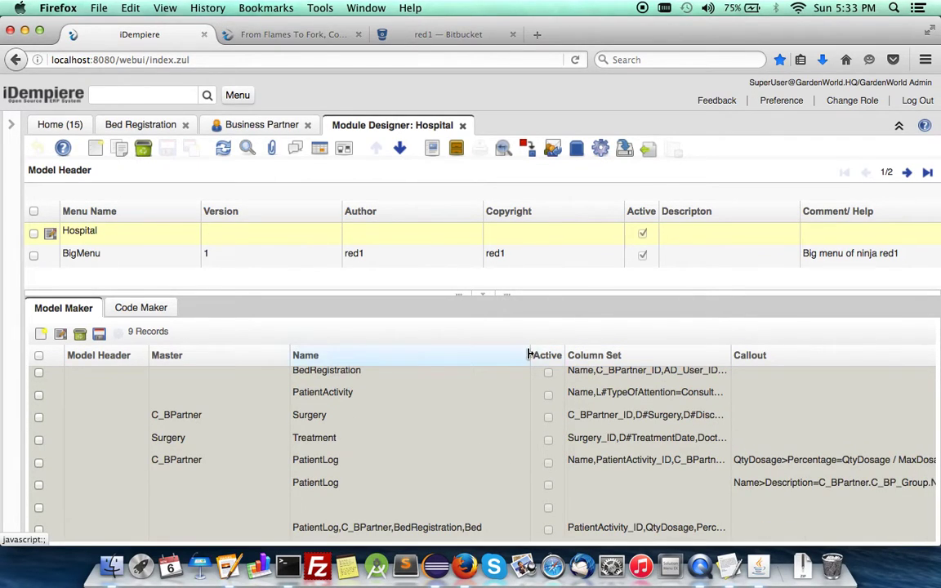
{"action": "left_click_drag", "start_coordinate": [529, 355], "coordinate": [430, 355]}
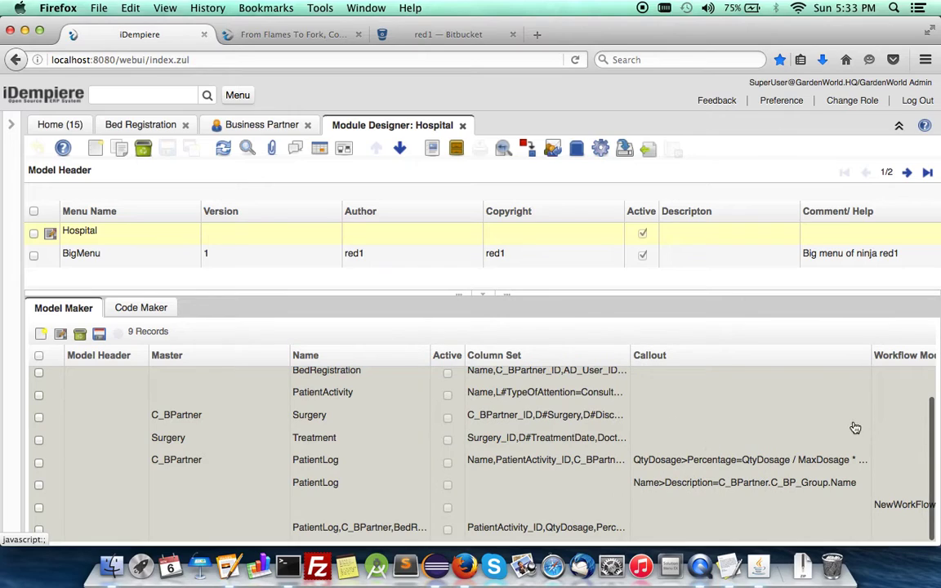
{"action": "left_click_drag", "start_coordinate": [872, 359], "coordinate": [838, 364]}
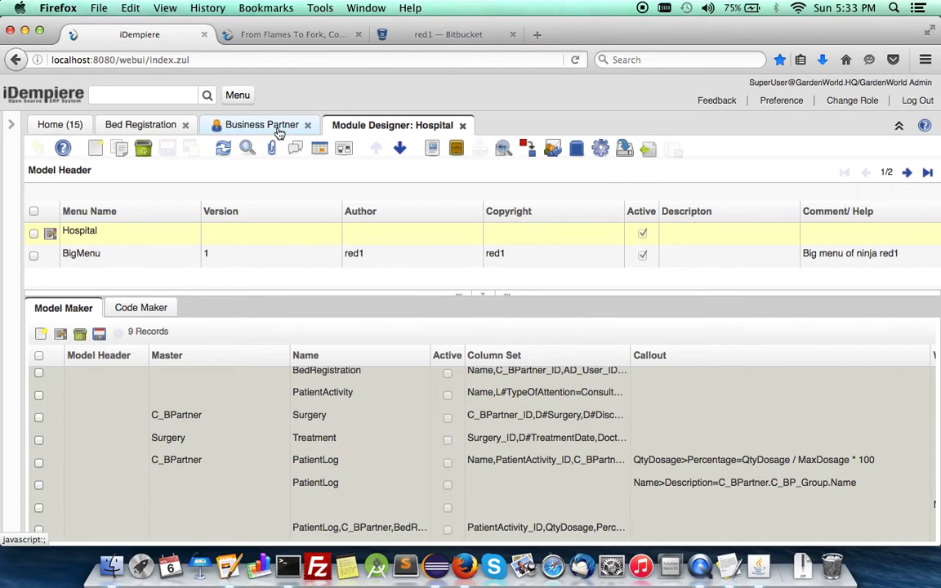
Return to Business Partner, run the lookup without criteria, and view C&W Construction's Patient Log records
{"action": "left_click", "coordinate": [253, 127]}
{"action": "left_click", "coordinate": [867, 352]}
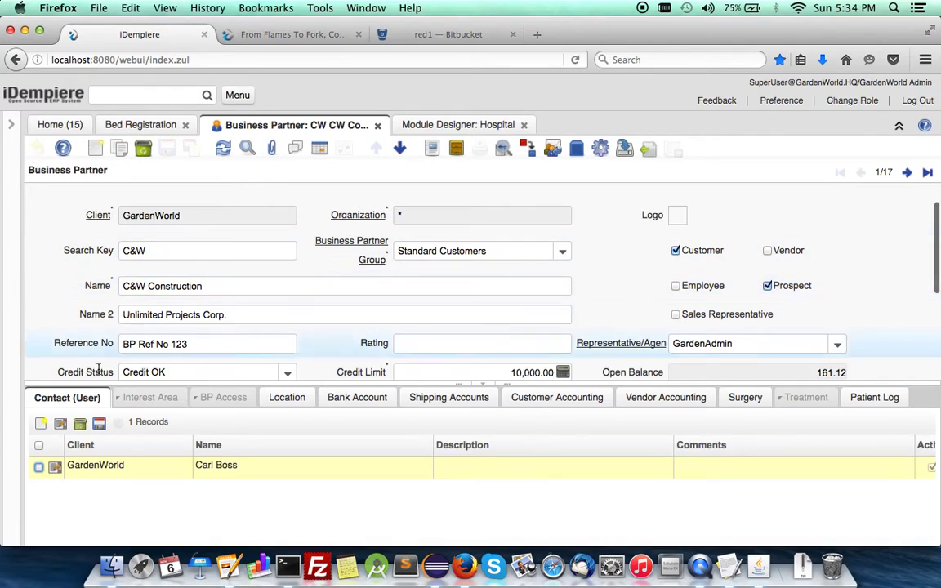
{"action": "left_click", "coordinate": [866, 398]}
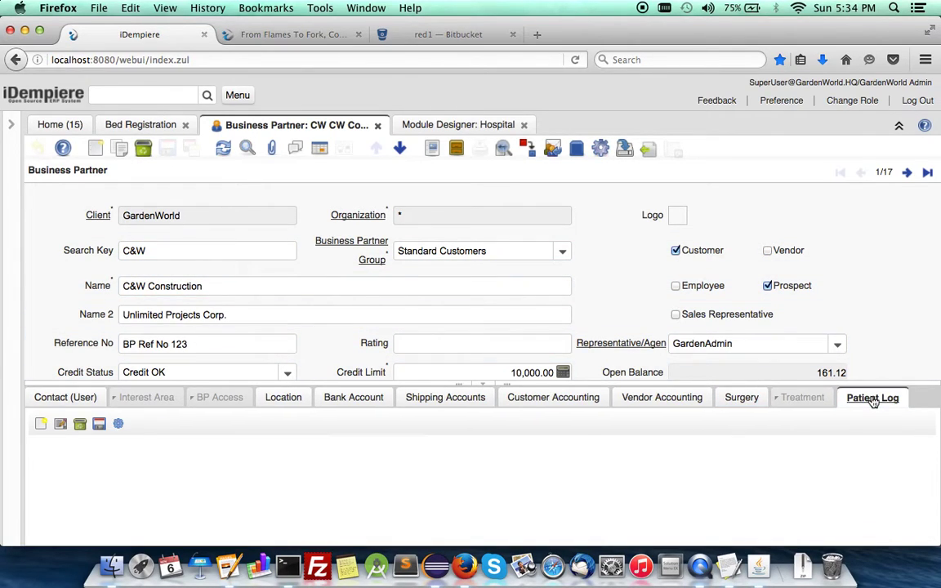
Insert a Patient Log record for C&W Construction, leaving Bed Registration blank after checking its choices, and expand the side panel
{"action": "left_click", "coordinate": [39, 424]}
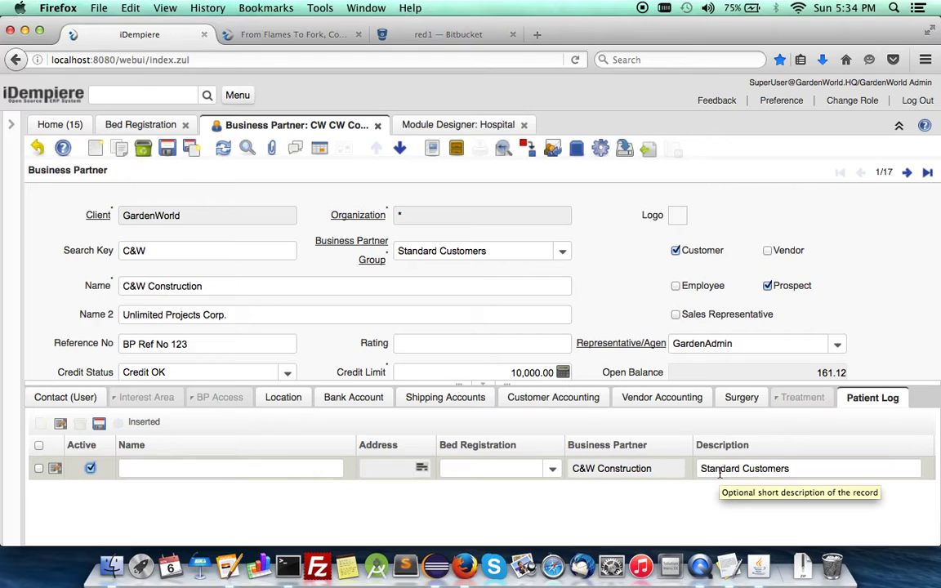
{"action": "left_click", "coordinate": [720, 469]}
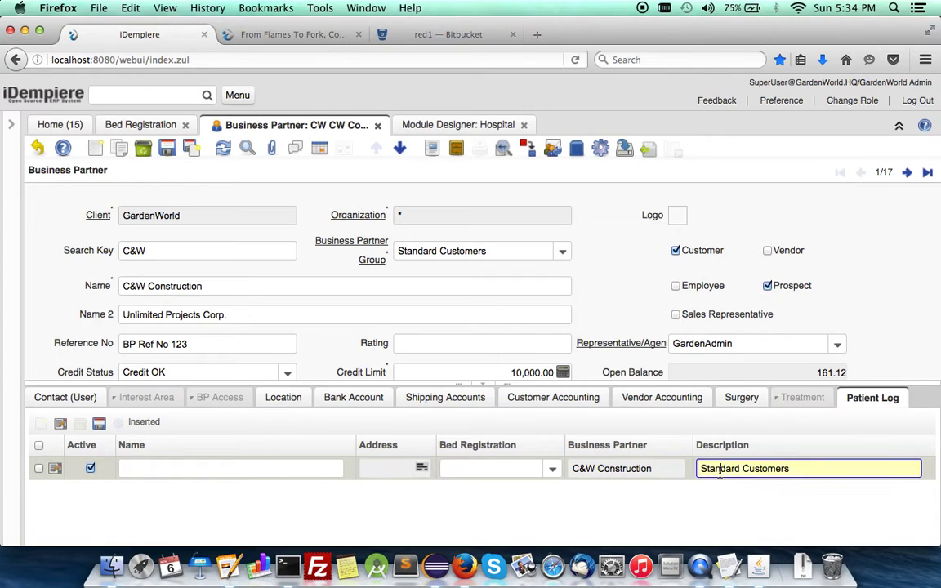
{"action": "left_click", "coordinate": [553, 469]}
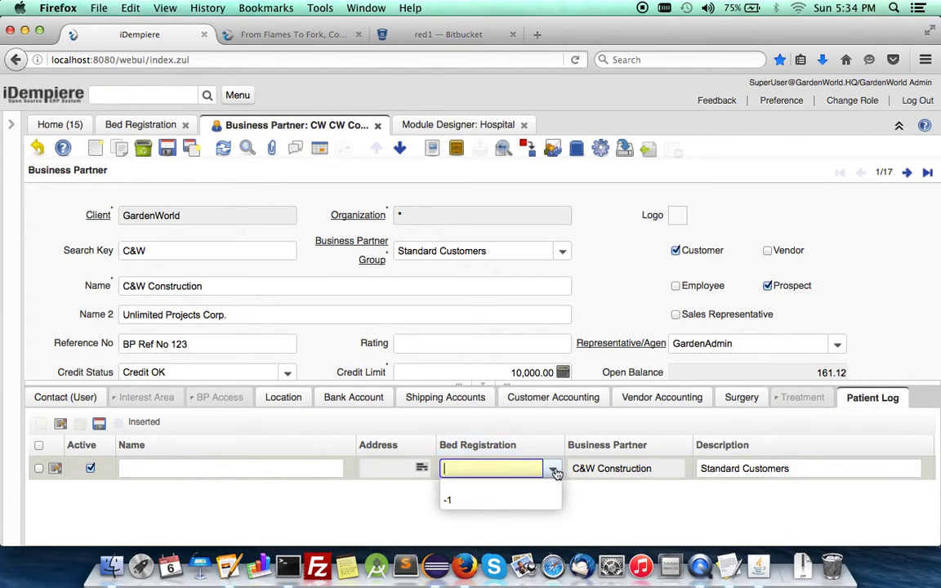
{"action": "left_click", "coordinate": [554, 472]}
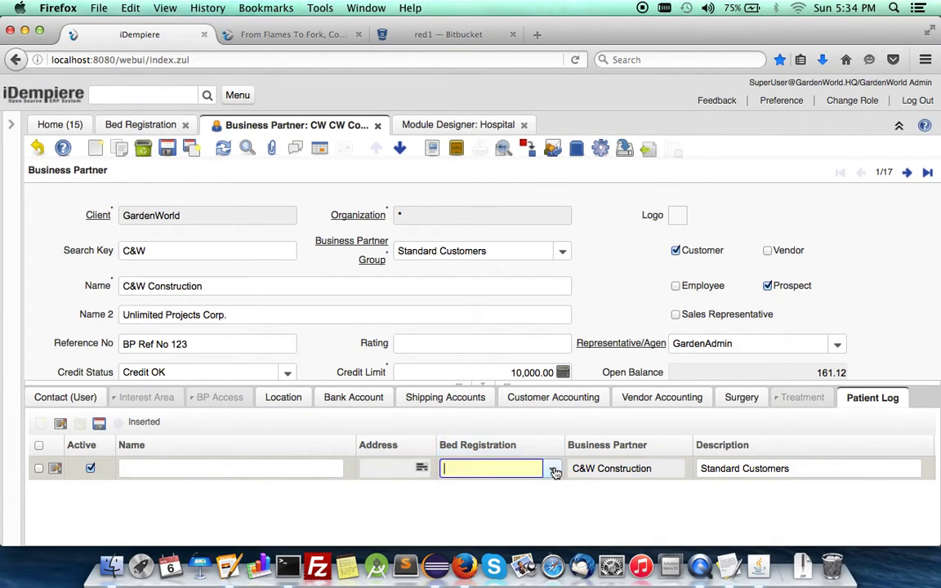
{"action": "right_click", "coordinate": [496, 468]}
{"action": "left_click", "coordinate": [460, 499]}
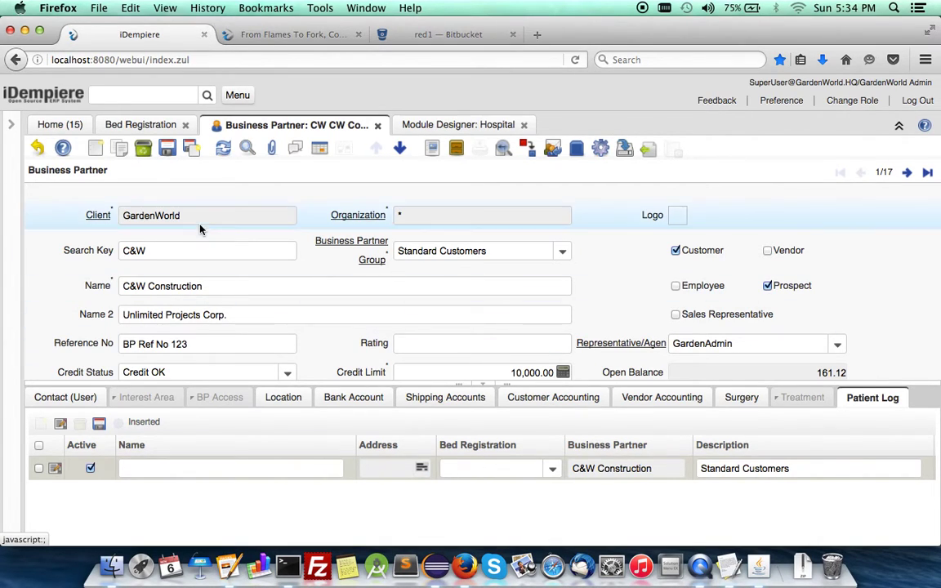
{"action": "left_click", "coordinate": [11, 126]}
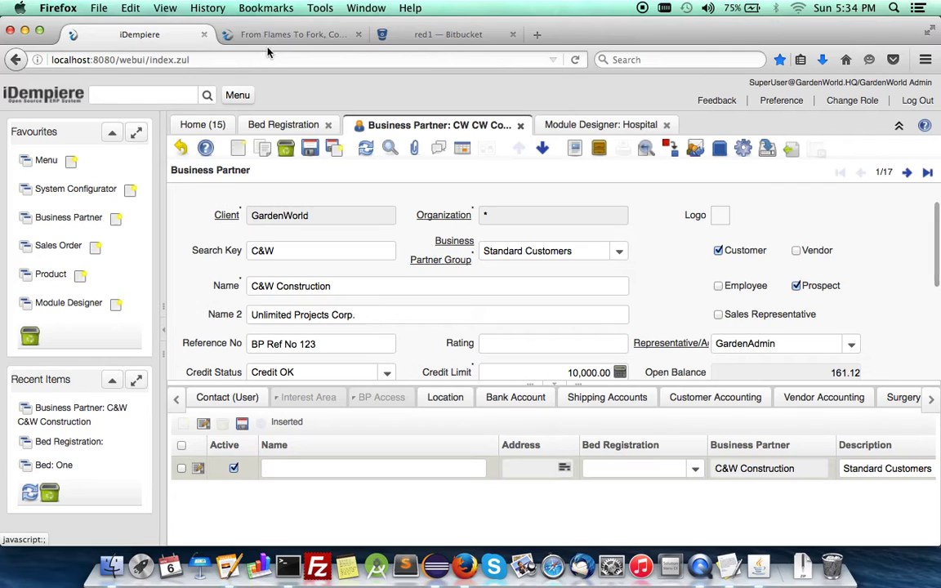
Switch to the red1.org forum topic and examine the RED1 Ninja cover design and the Generate Module layout beneath it
{"action": "left_click", "coordinate": [250, 33]}
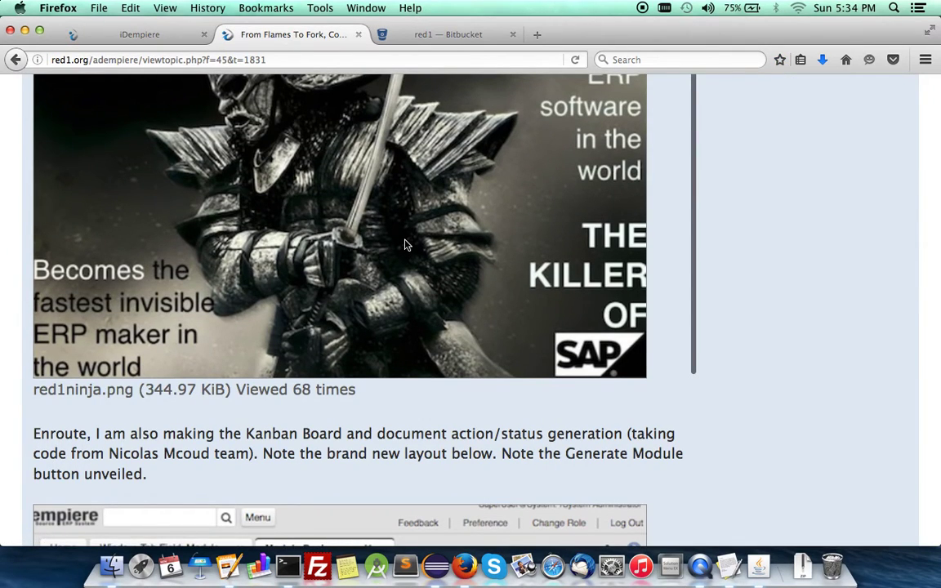
{"action": "scroll", "coordinate": [482, 135], "scroll_direction": "up", "scroll_amount": 3}
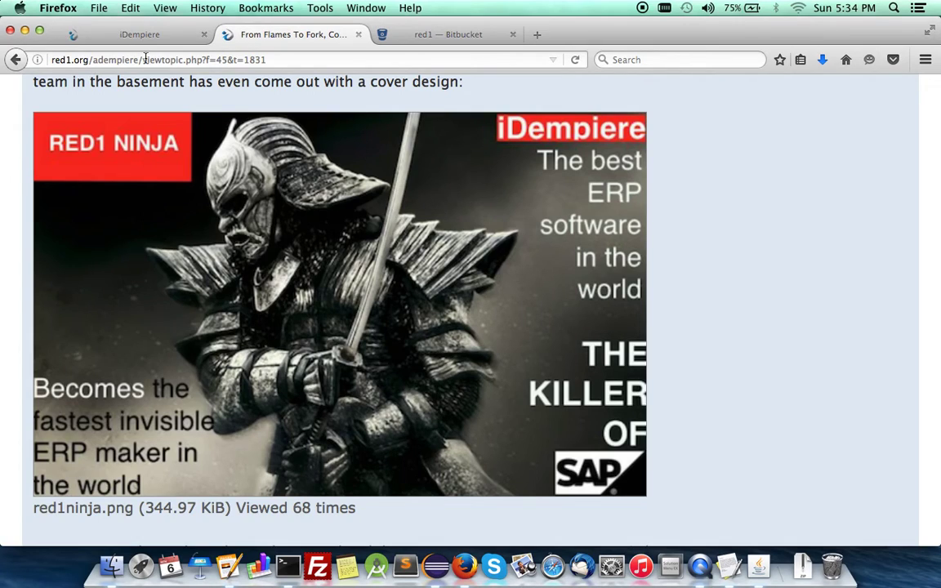
{"action": "scroll", "coordinate": [325, 270], "scroll_direction": "down", "scroll_amount": 1}
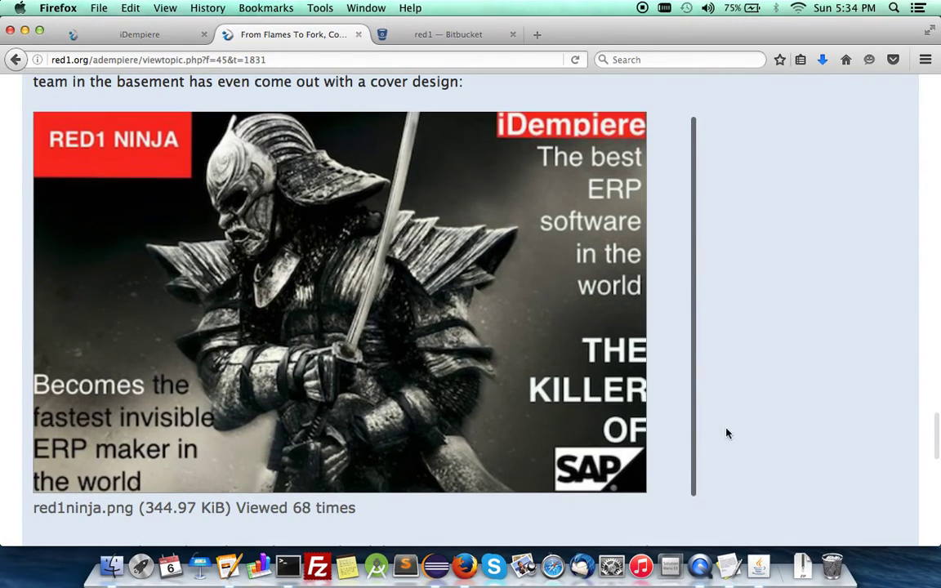
{"action": "scroll", "coordinate": [736, 445], "scroll_direction": "down", "scroll_amount": 3}
{"action": "scroll", "coordinate": [736, 445], "scroll_direction": "down", "scroll_amount": 10}
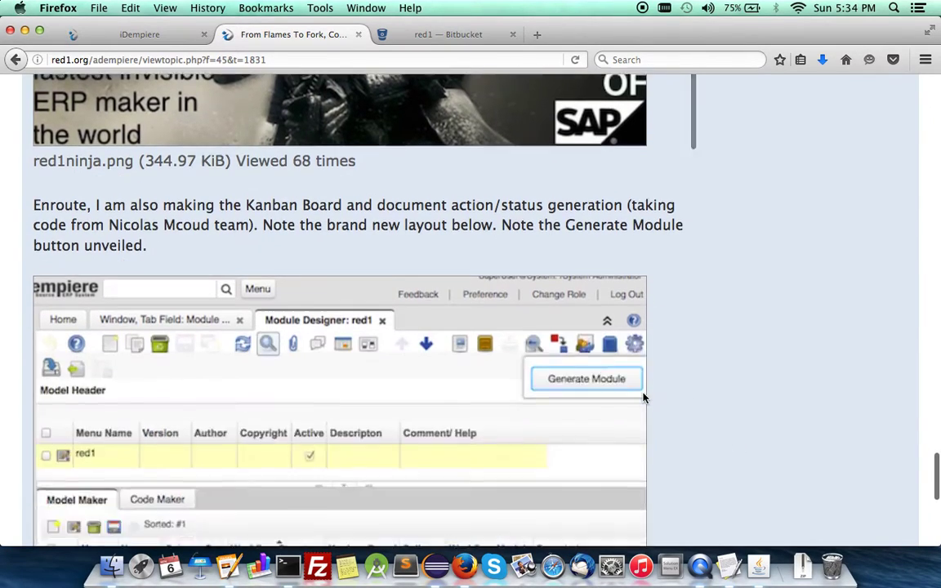
{"action": "scroll", "coordinate": [643, 397], "scroll_direction": "up", "scroll_amount": 20}
{"action": "scroll", "coordinate": [641, 392], "scroll_direction": "down", "scroll_amount": 1}
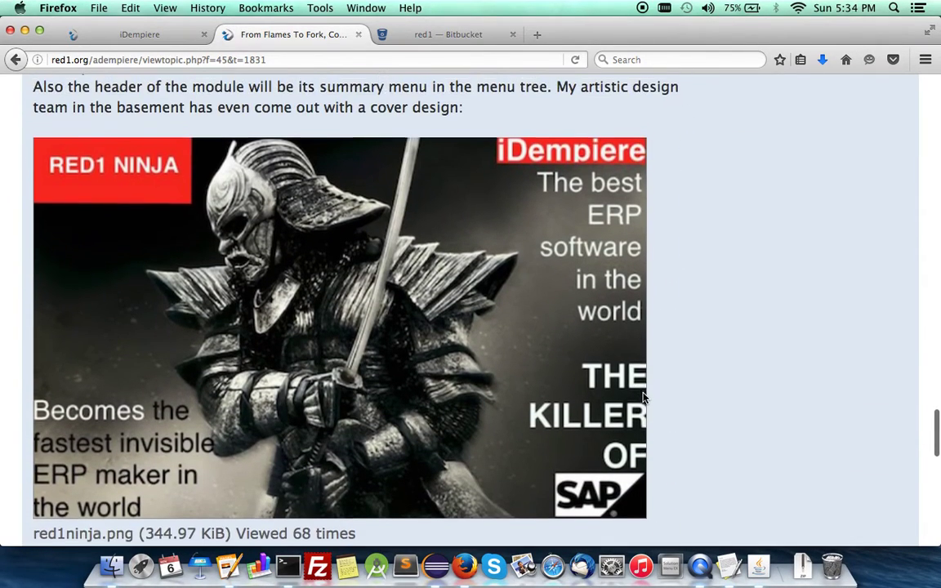
View the red1 repository overview on Bitbucket, then return to the forum topic's cover design by way of iDempiere
{"action": "left_click", "coordinate": [414, 30]}
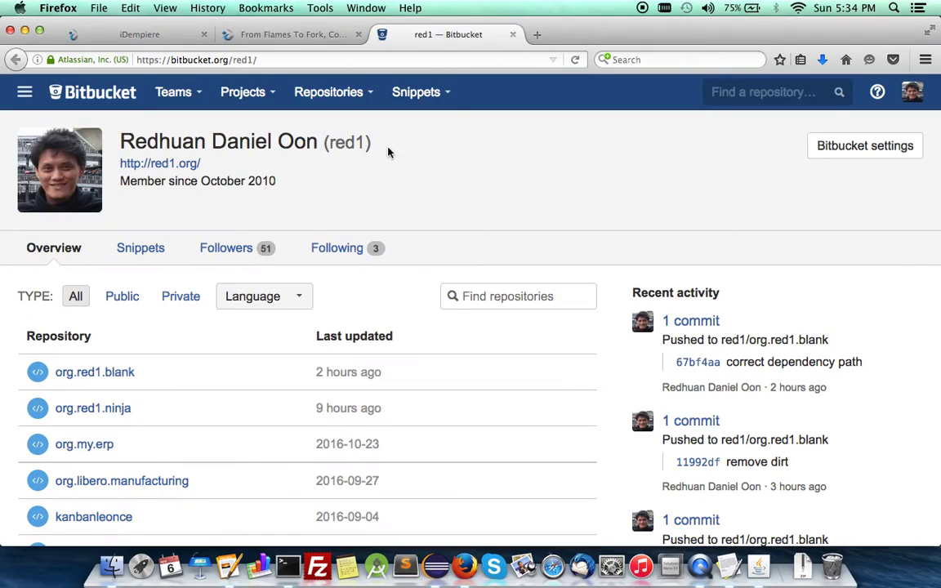
{"action": "left_click", "coordinate": [92, 36]}
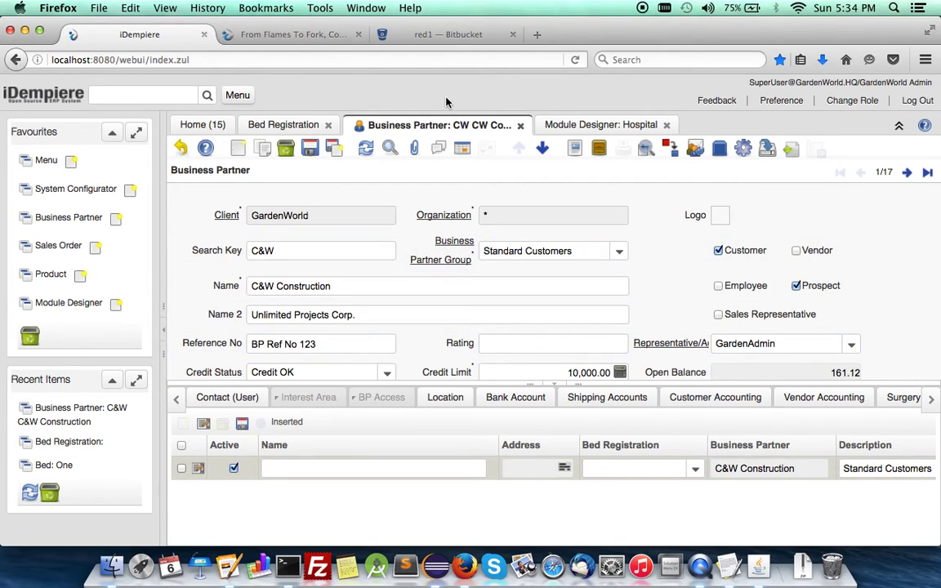
{"action": "left_click", "coordinate": [299, 36]}
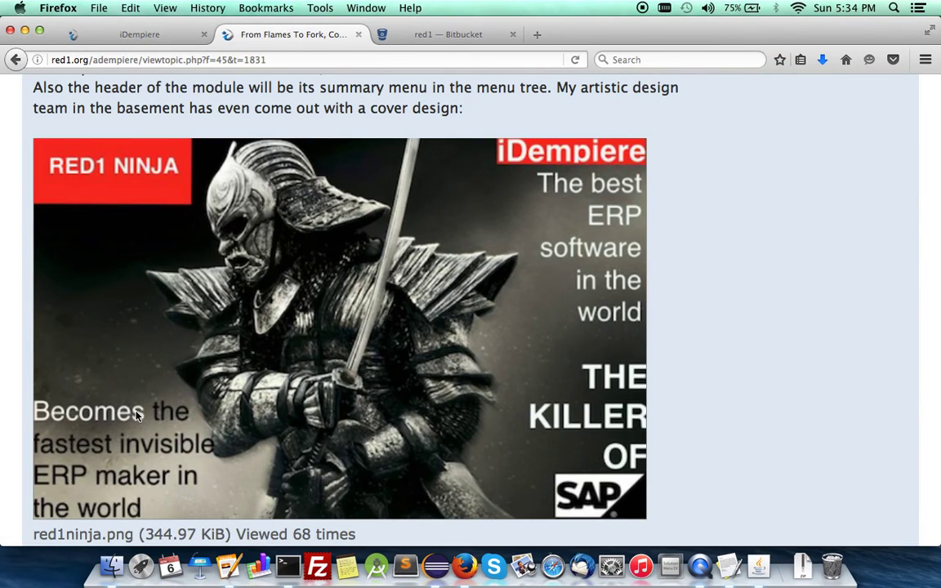